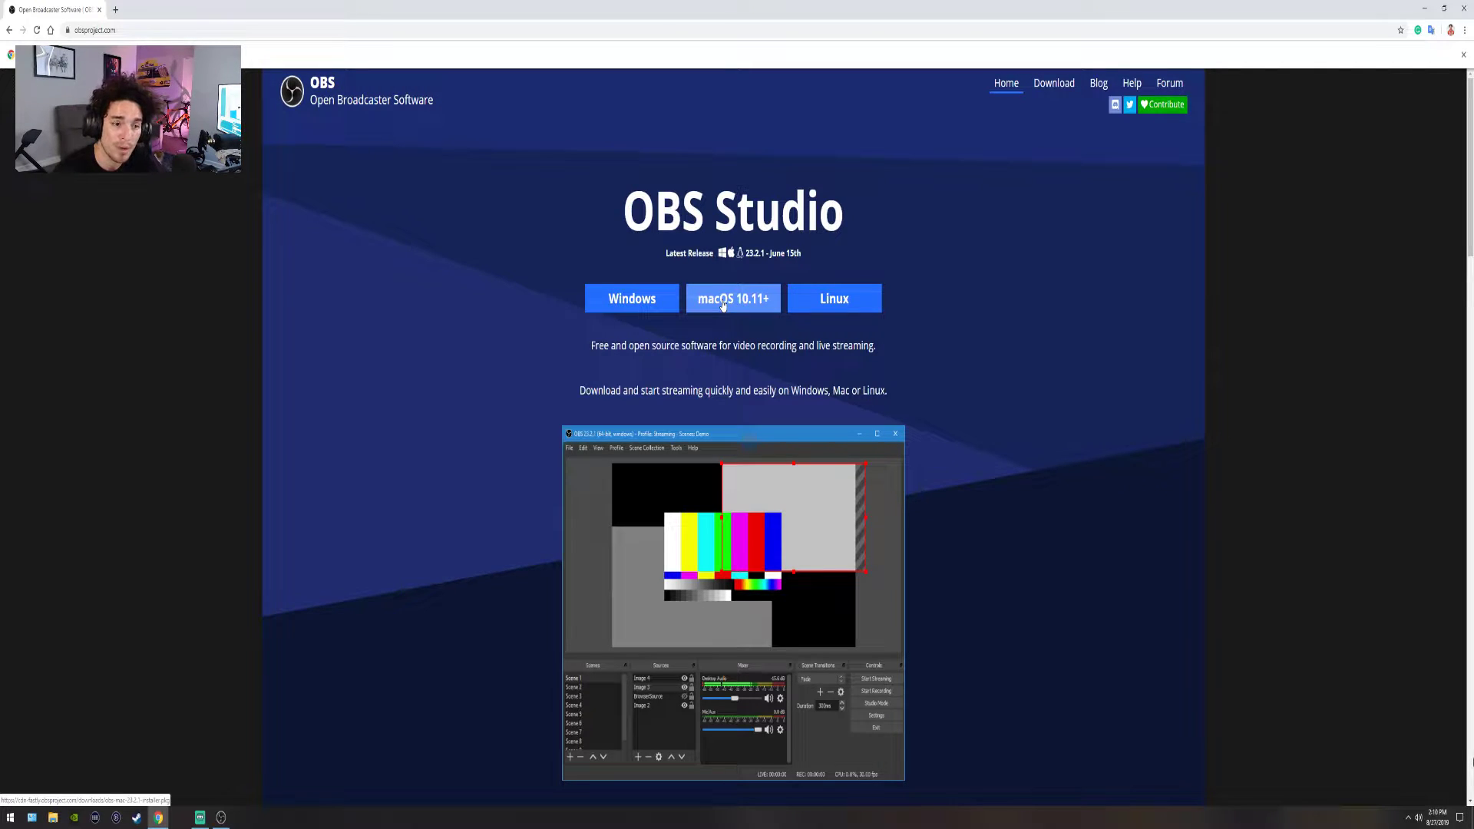
# Download and keep the Windows OBS Studio 23.2.1 installer, then quit its setup wizard
pyautogui.click(634, 307)
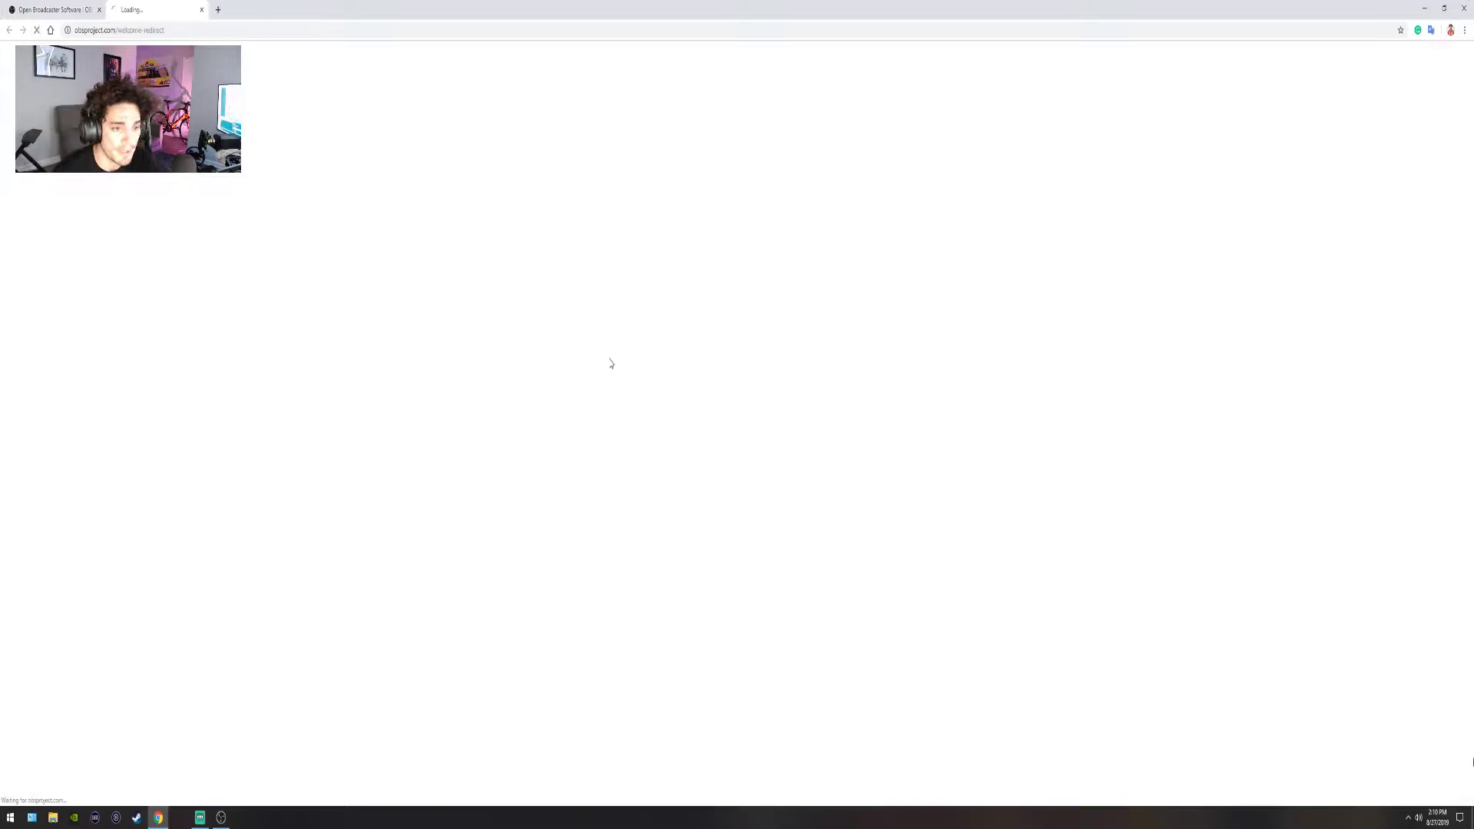
pyautogui.click(151, 799)
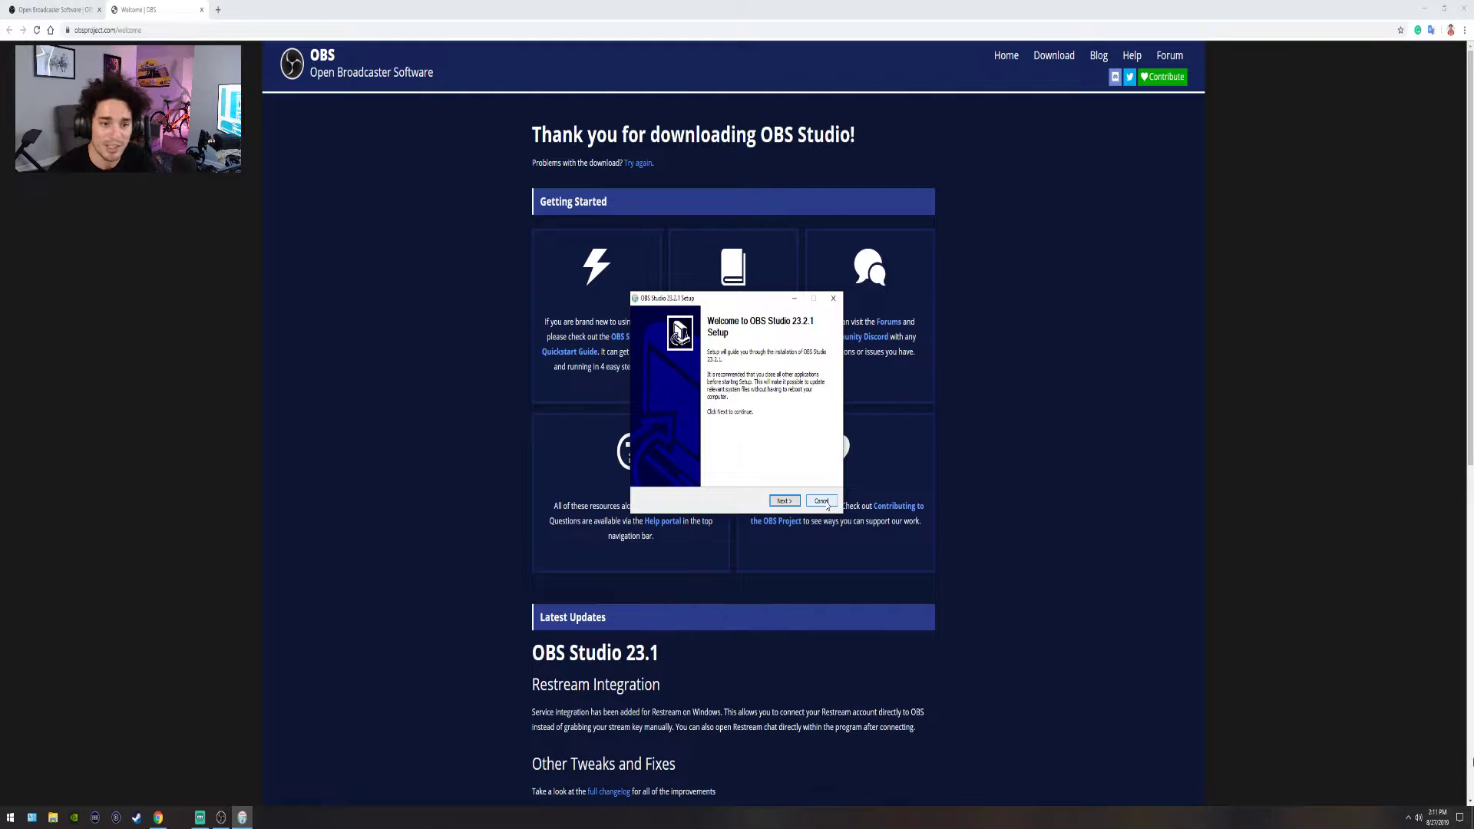
pyautogui.click(825, 502)
pyautogui.click(768, 450)
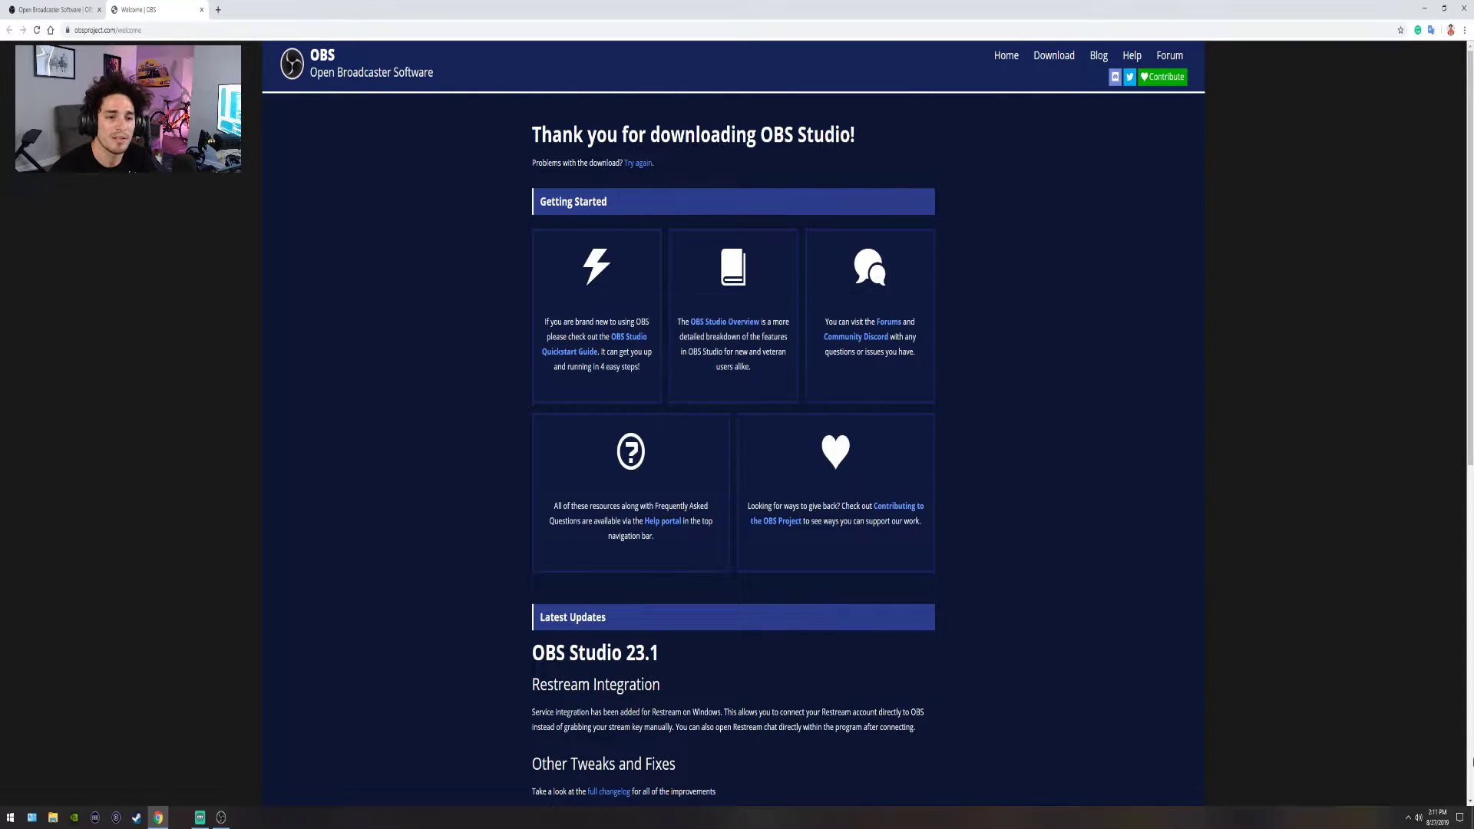
# Close Chrome to reveal OBS and add two new scenes, Scene 2 and Scene 3
pyautogui.click(1463, 9)
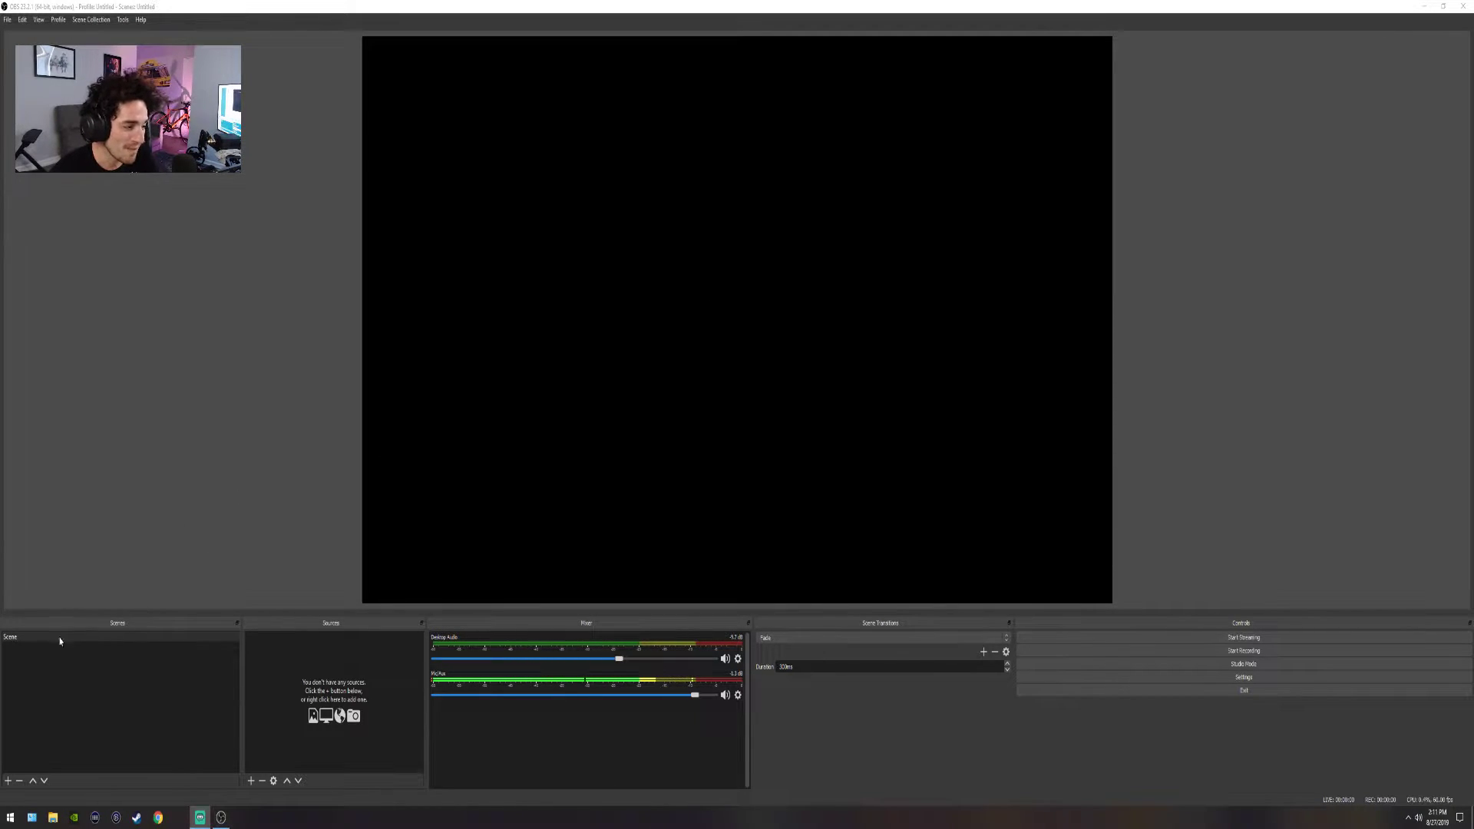
pyautogui.click(29, 643)
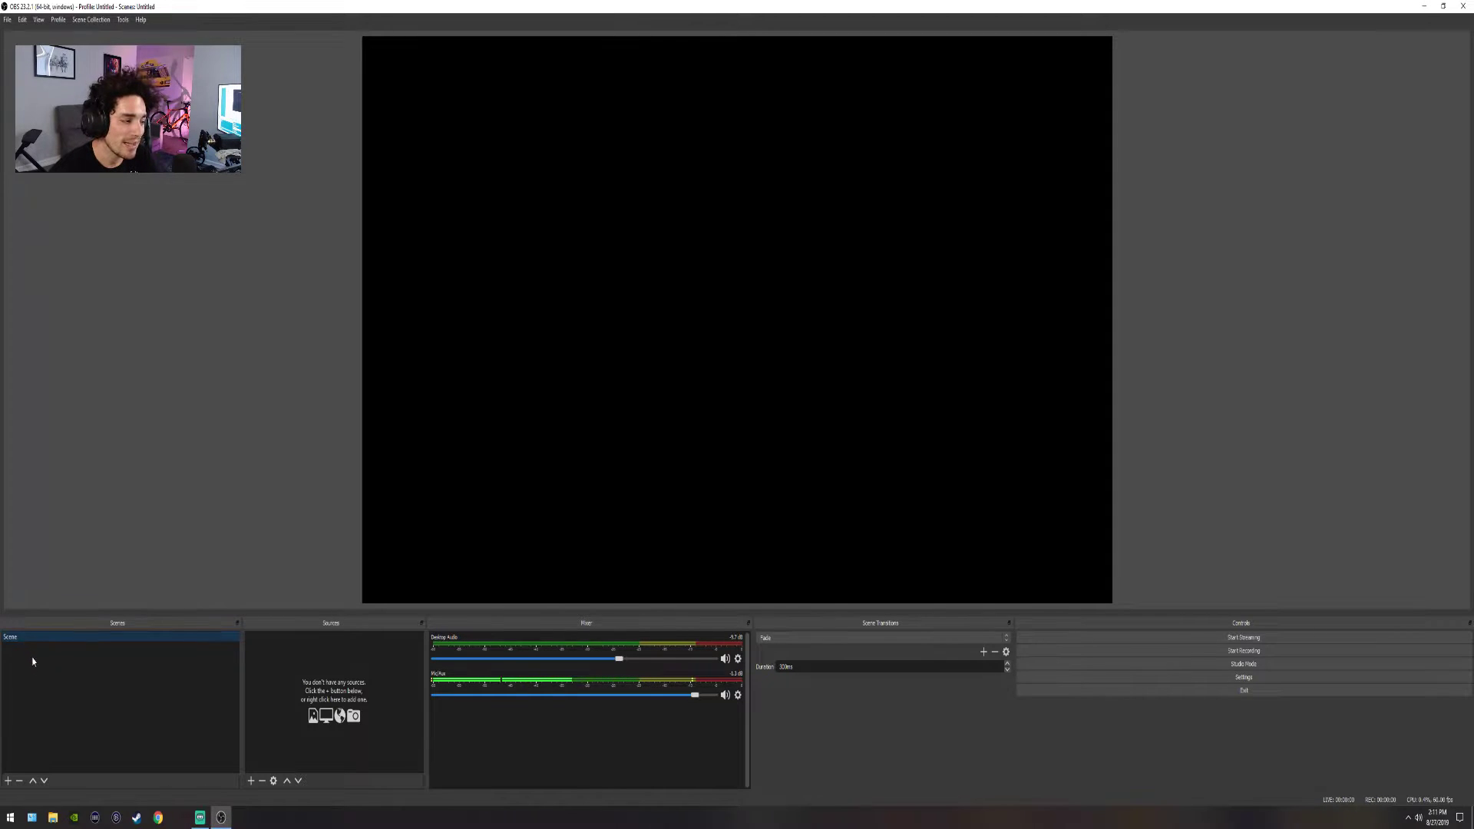
pyautogui.click(8, 778)
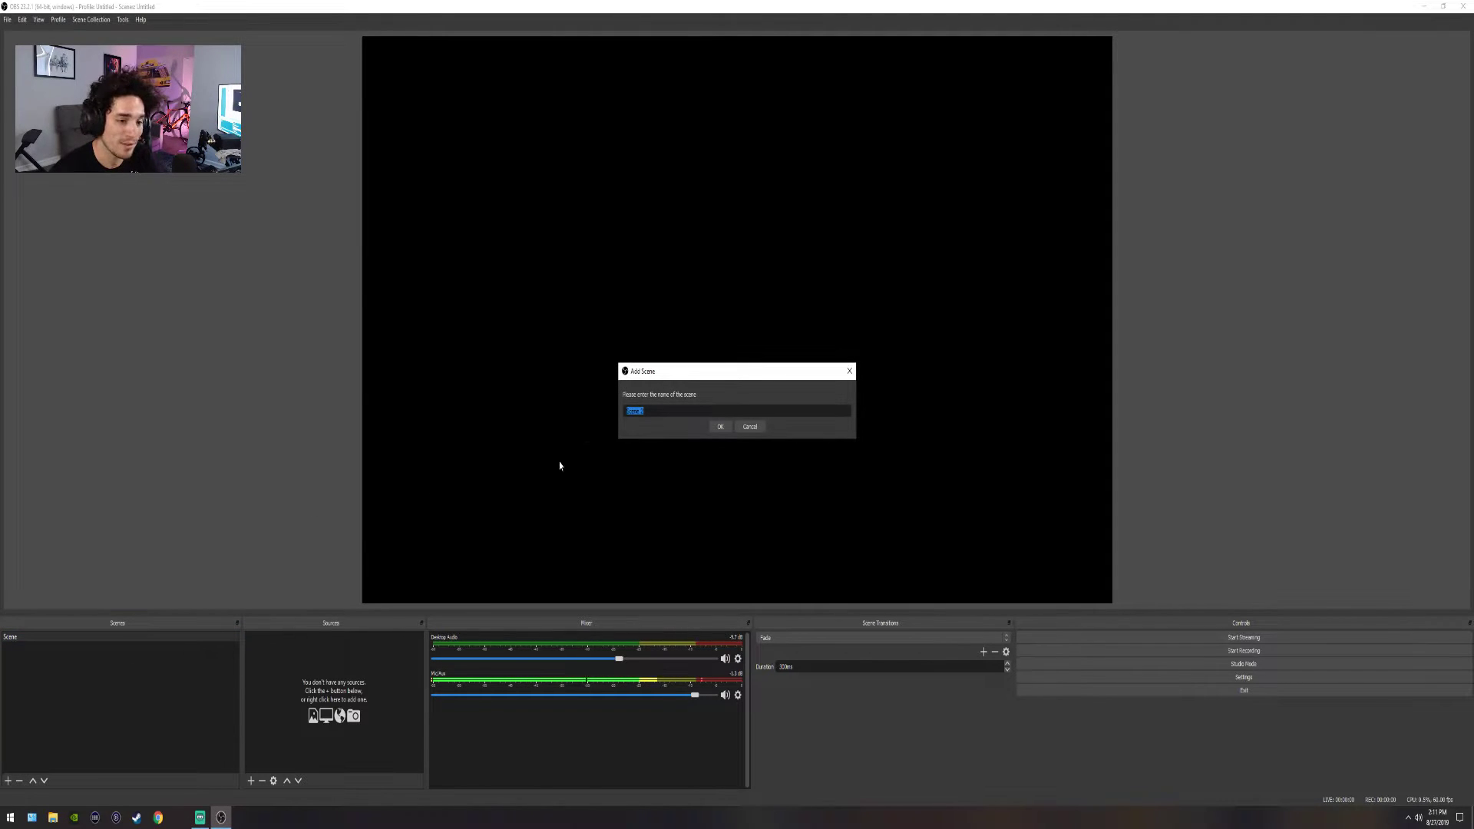
pyautogui.click(719, 427)
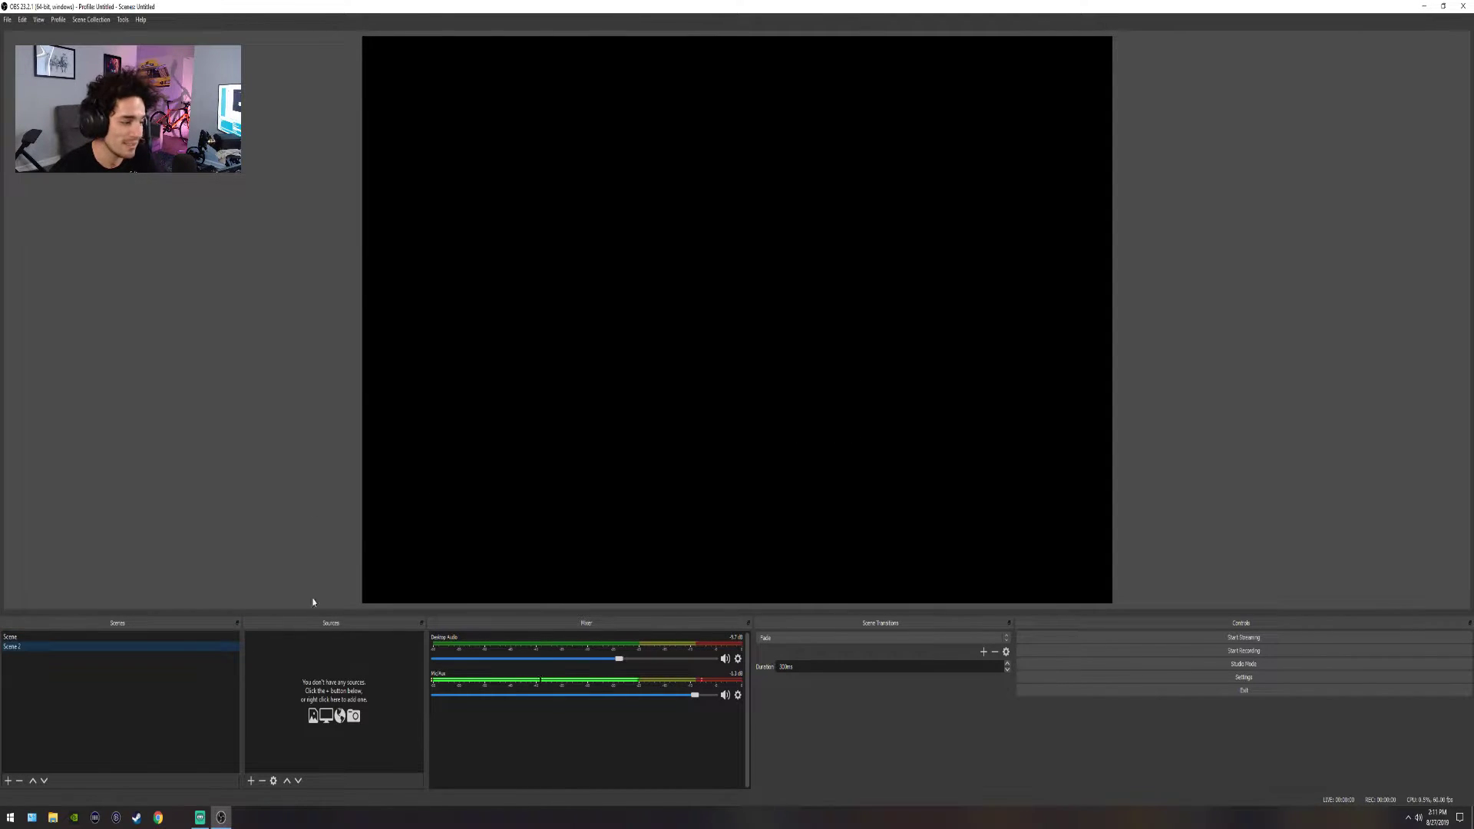
pyautogui.click(8, 780)
pyautogui.click(720, 427)
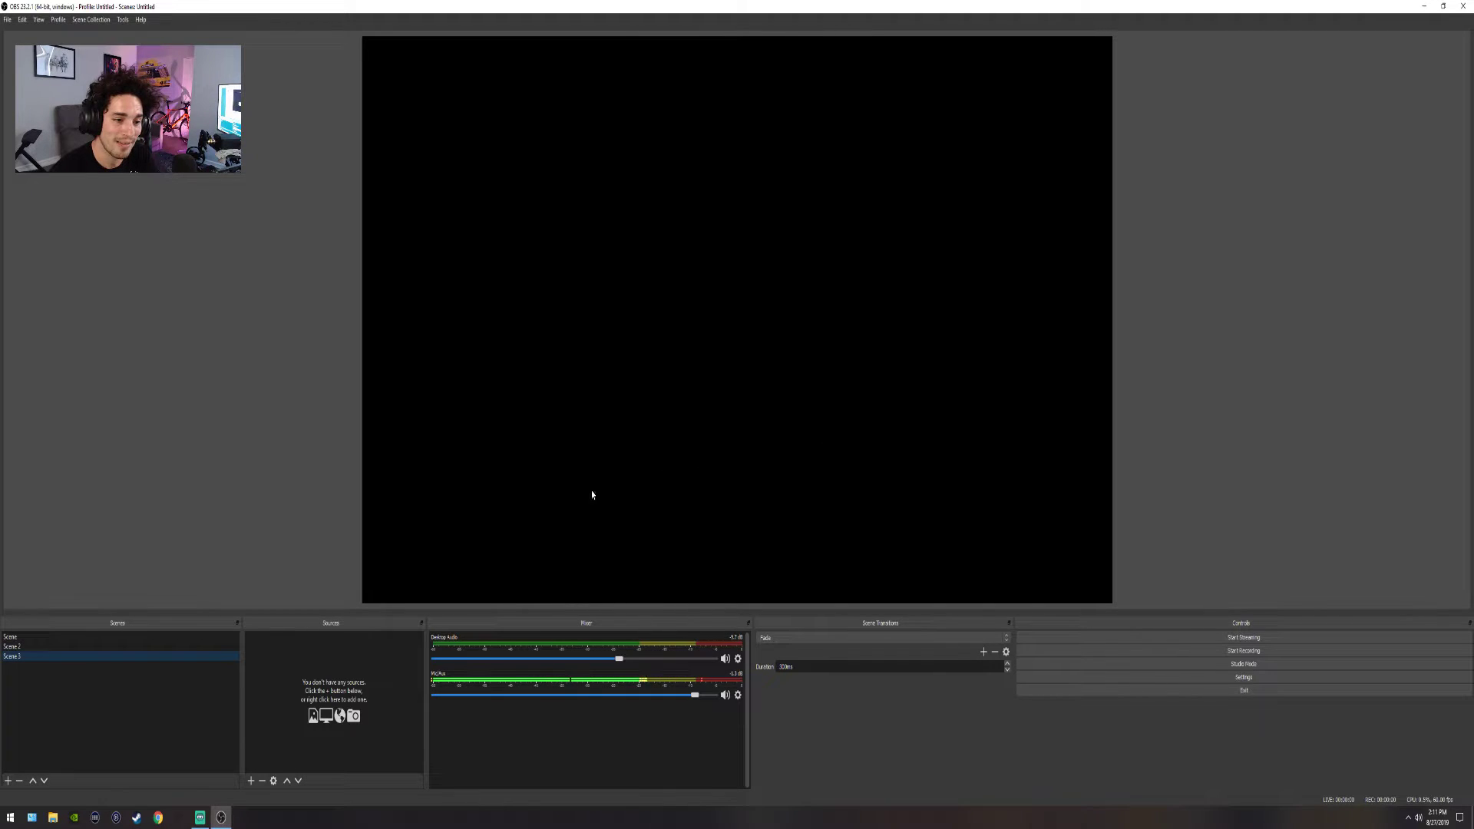
# Switch between the three scenes and look over the list of source types
pyautogui.click(43, 637)
pyautogui.click(42, 647)
pyautogui.click(42, 637)
pyautogui.click(40, 657)
pyautogui.click(36, 649)
pyautogui.click(39, 637)
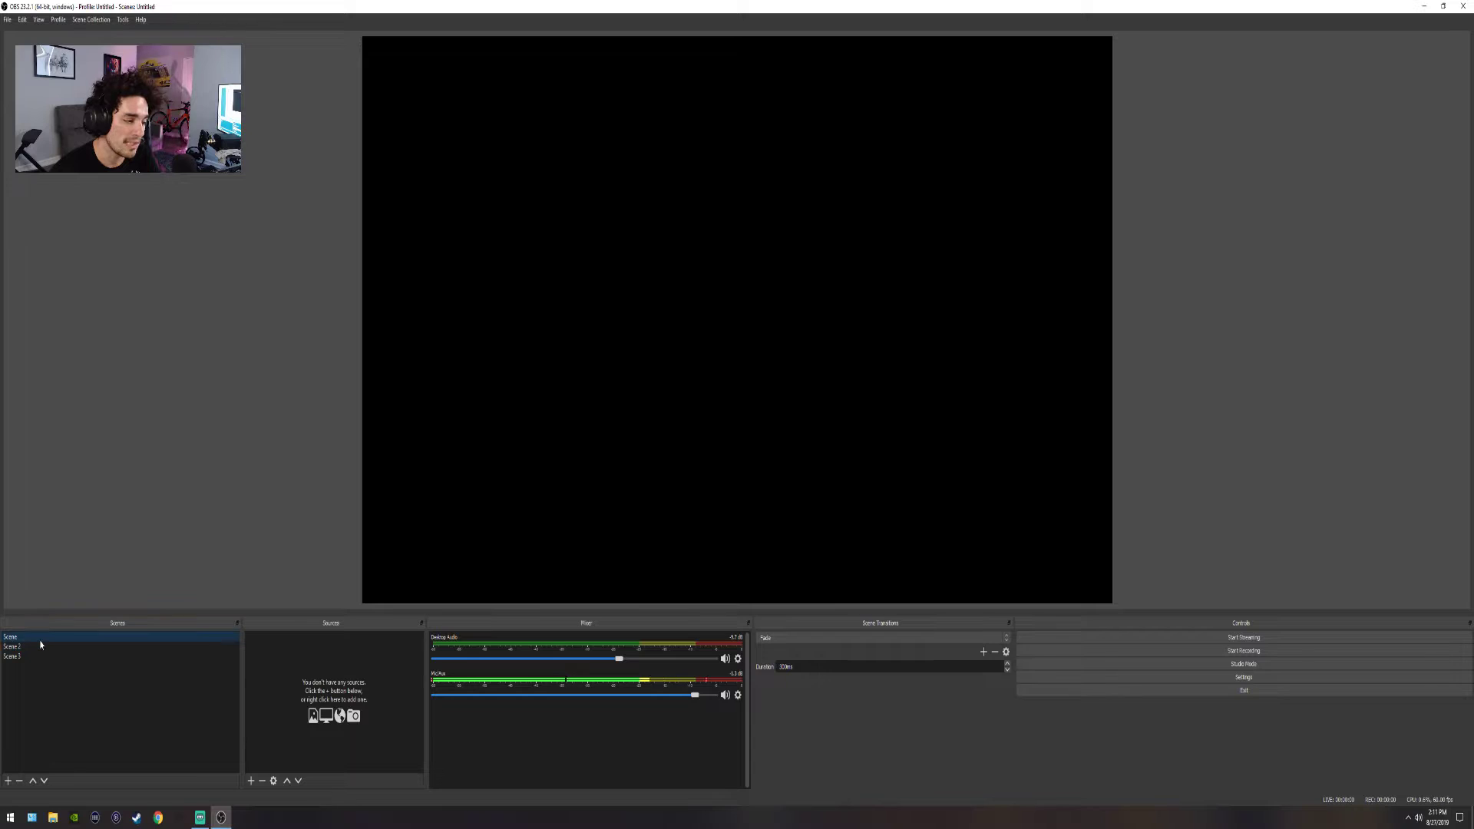
pyautogui.click(251, 780)
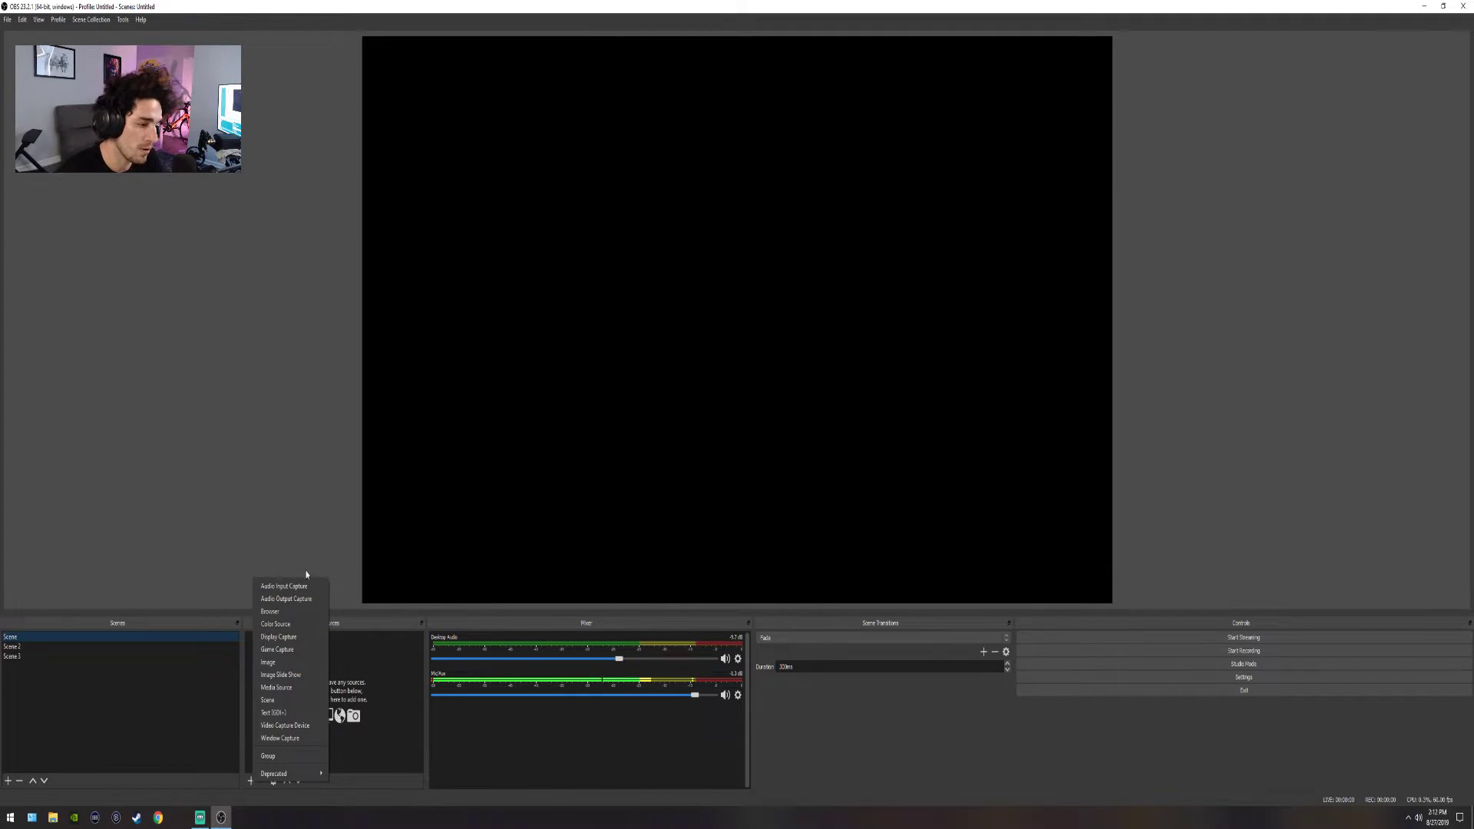
pyautogui.click(90, 724)
# Remove Scene 2 and Scene 3, leaving only the scene named Scene
pyautogui.click(13, 646)
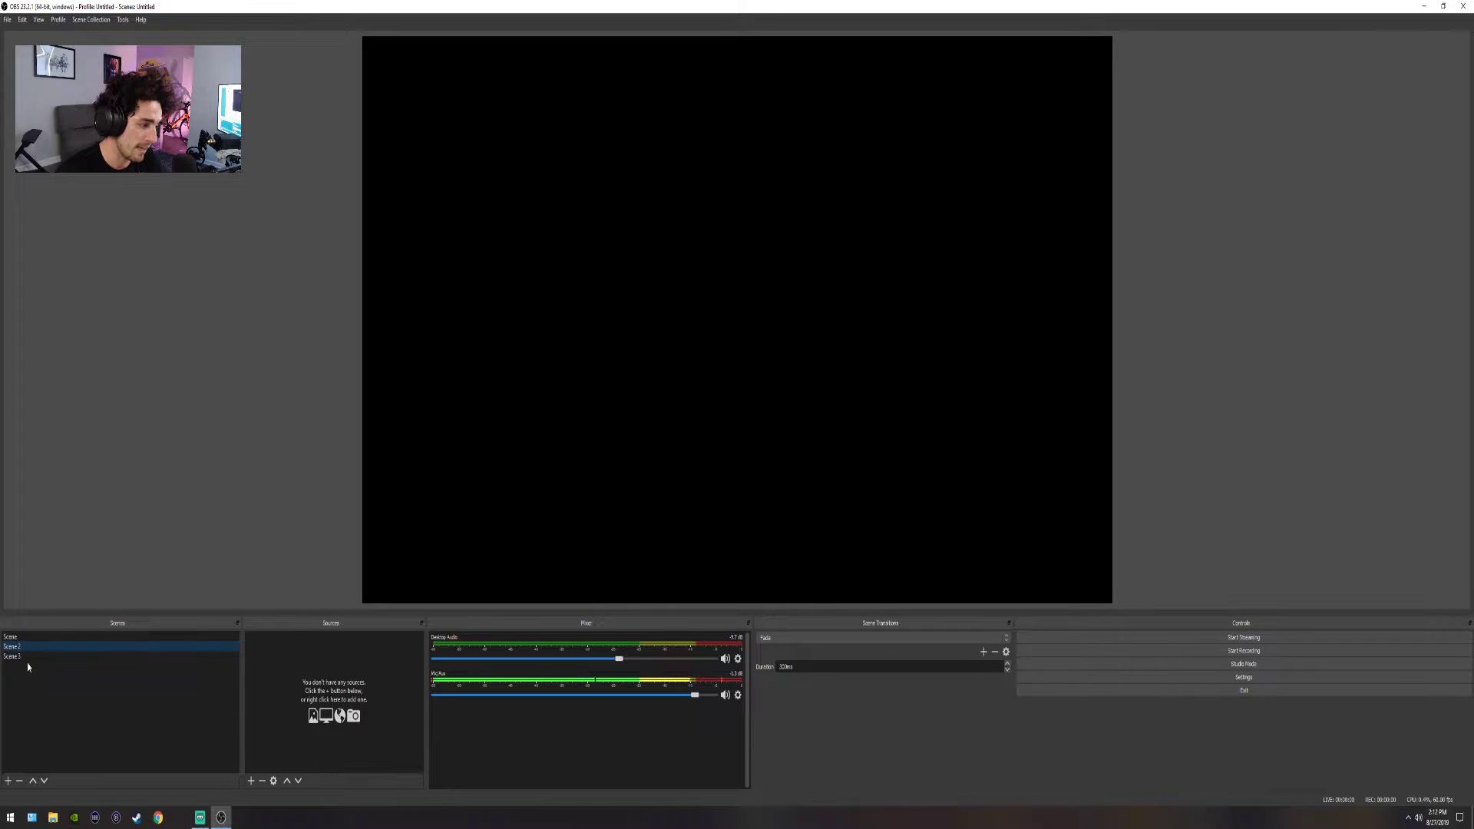
pyautogui.click(19, 780)
pyautogui.click(759, 423)
pyautogui.click(18, 780)
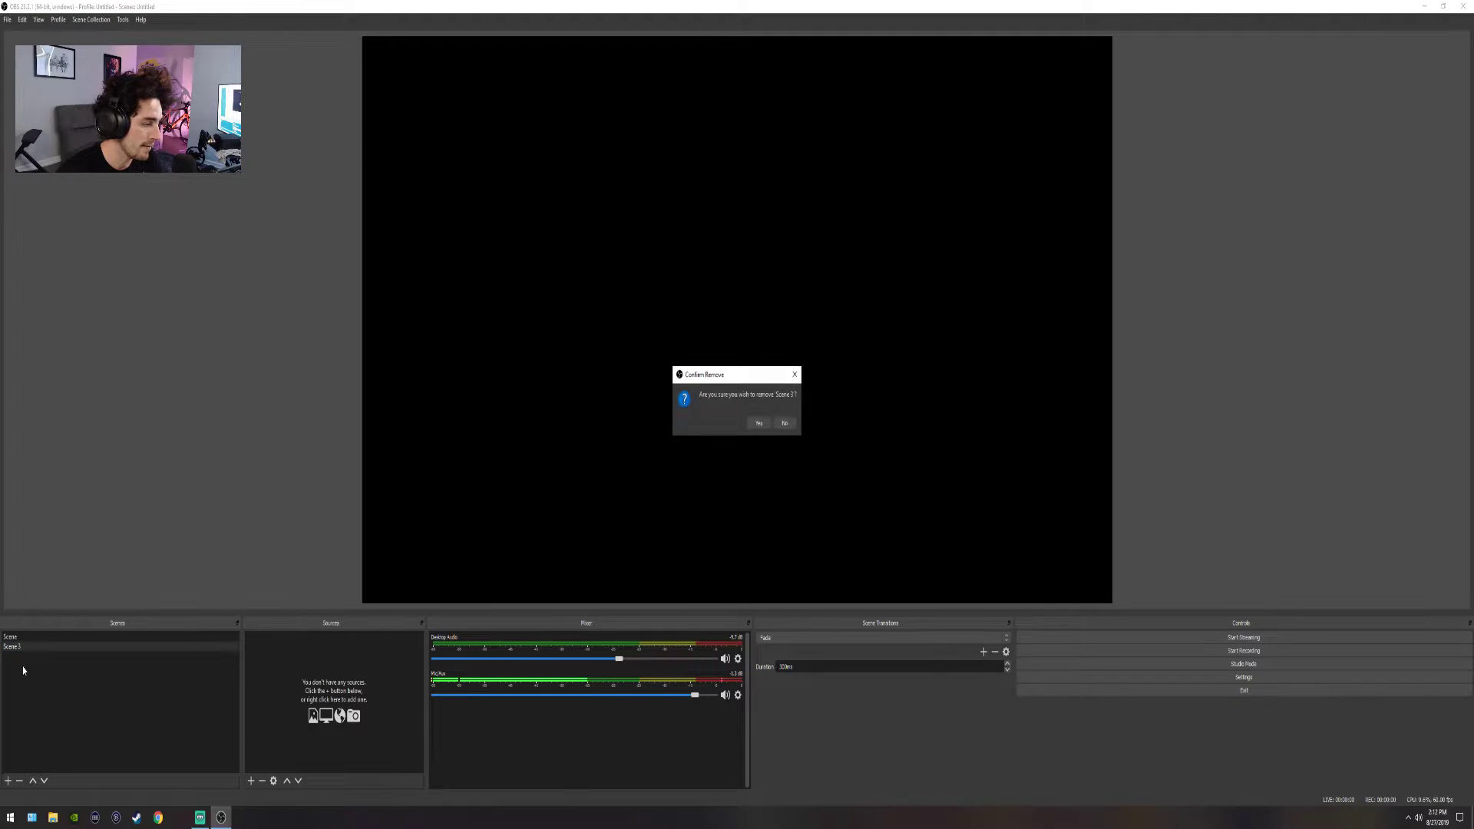
pyautogui.click(758, 423)
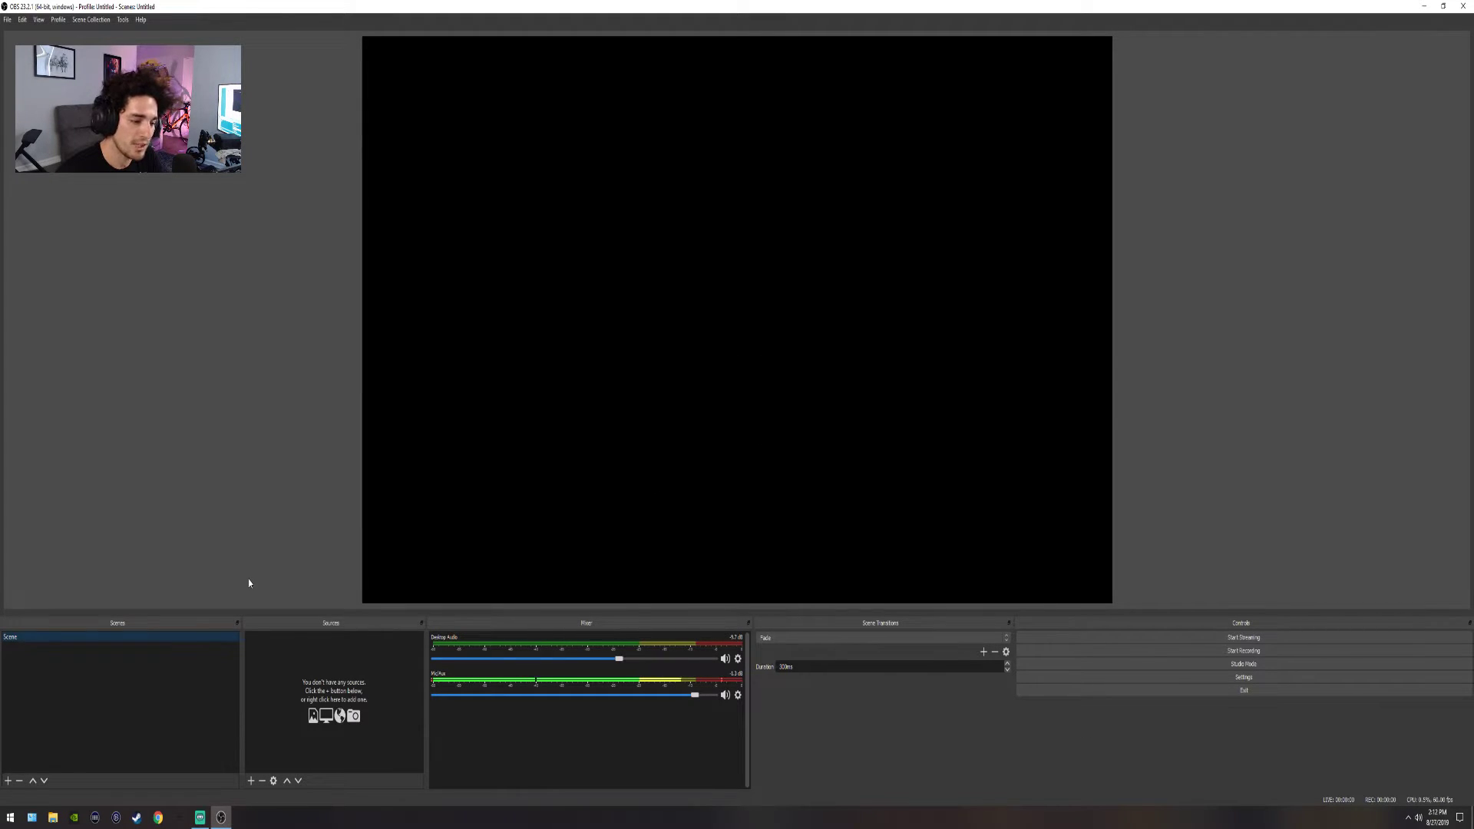
# Add a Display Capture source set to capture Display 2 instead of Display 1
pyautogui.click(250, 781)
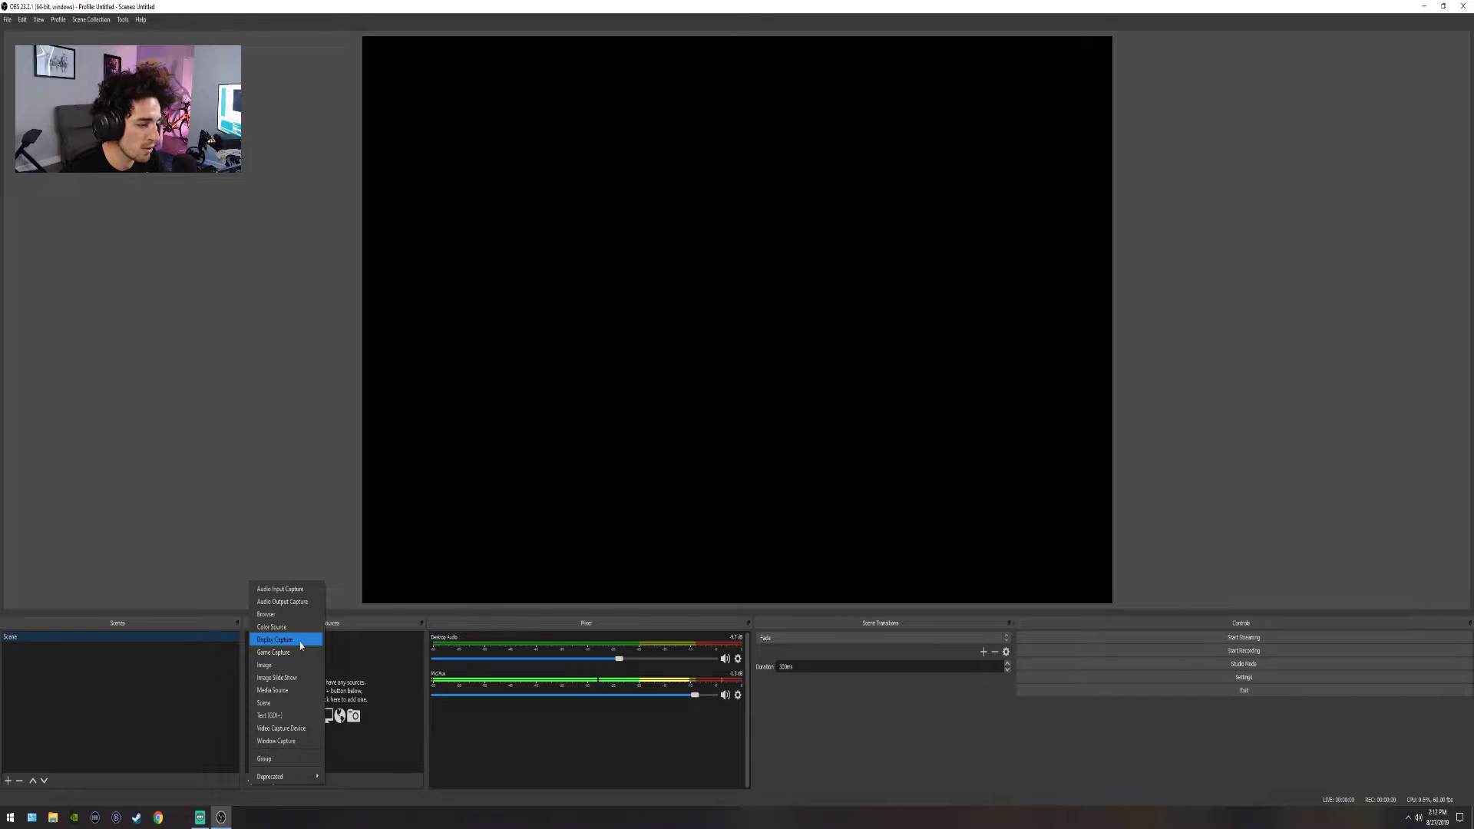
pyautogui.click(300, 640)
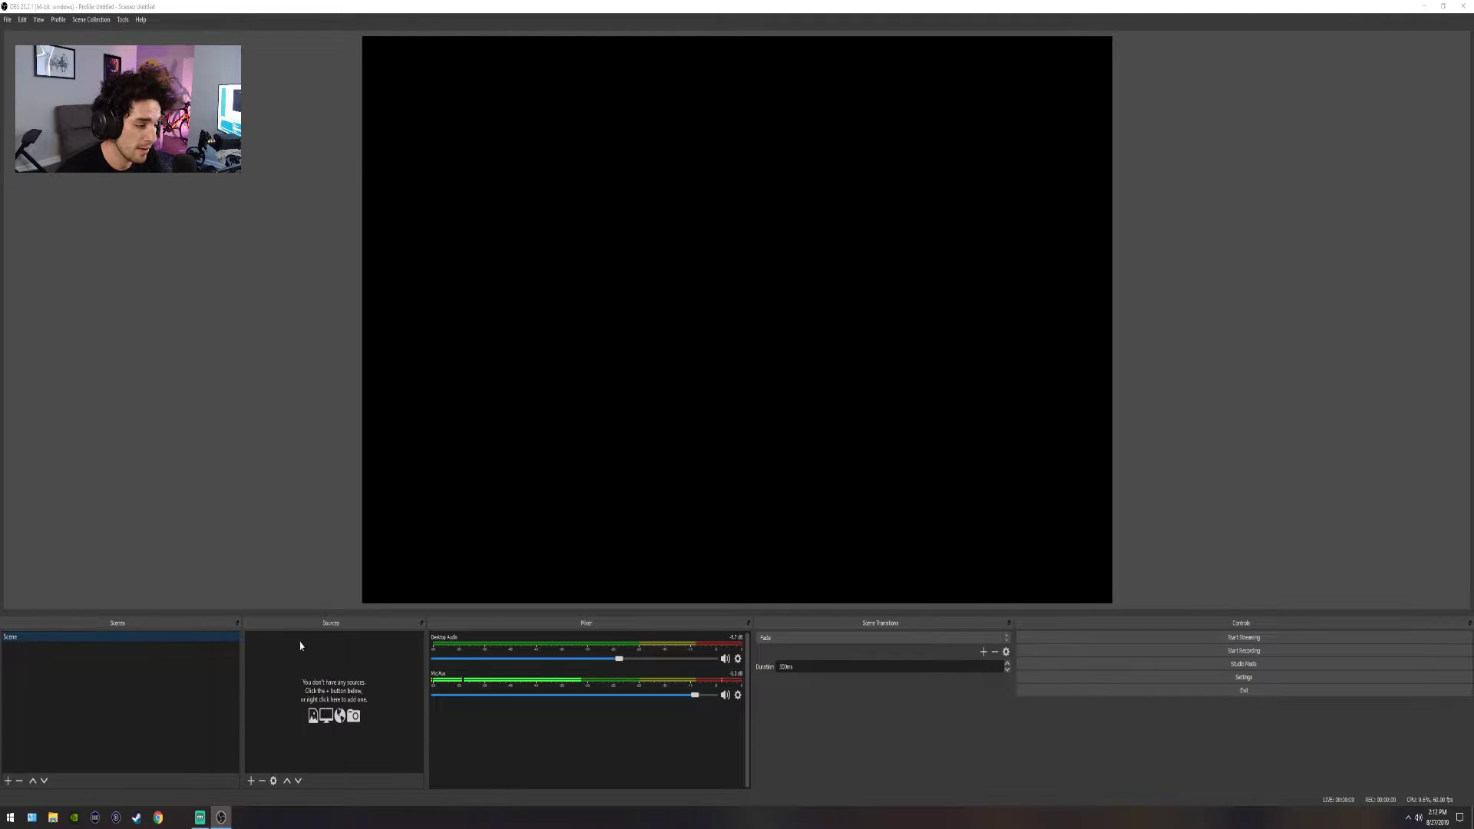
pyautogui.click(768, 489)
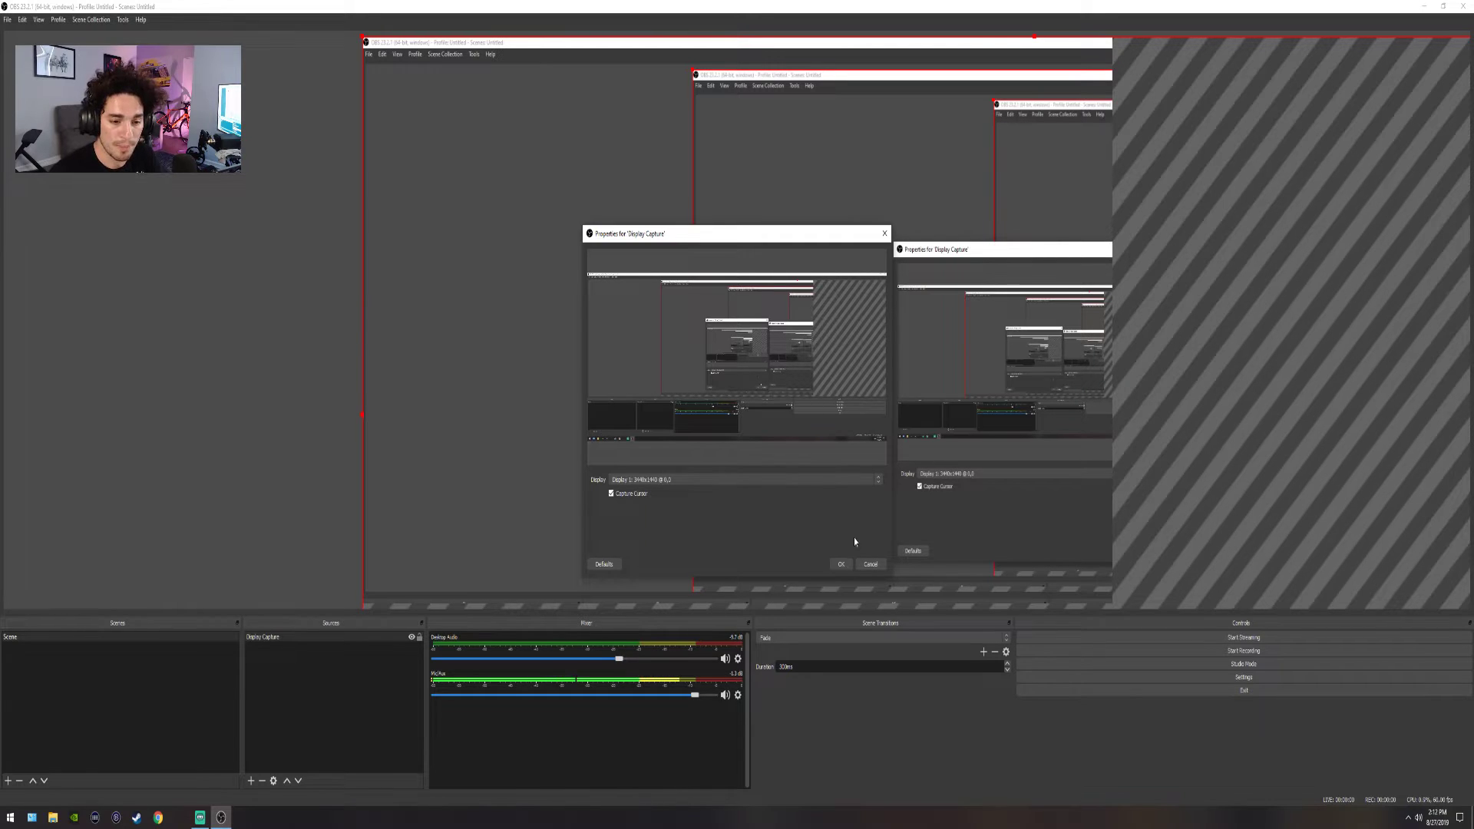
pyautogui.click(740, 479)
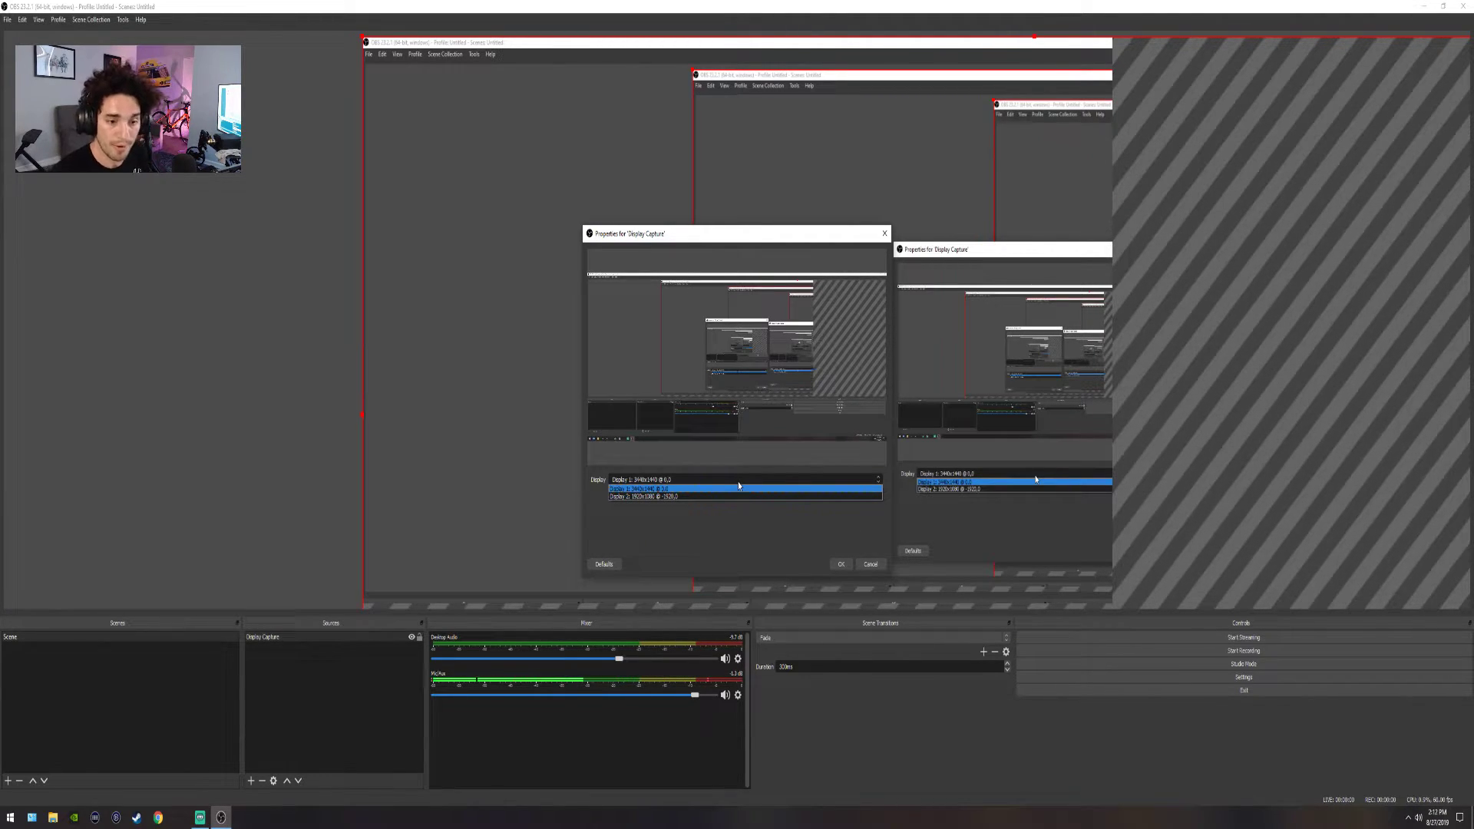
pyautogui.click(734, 497)
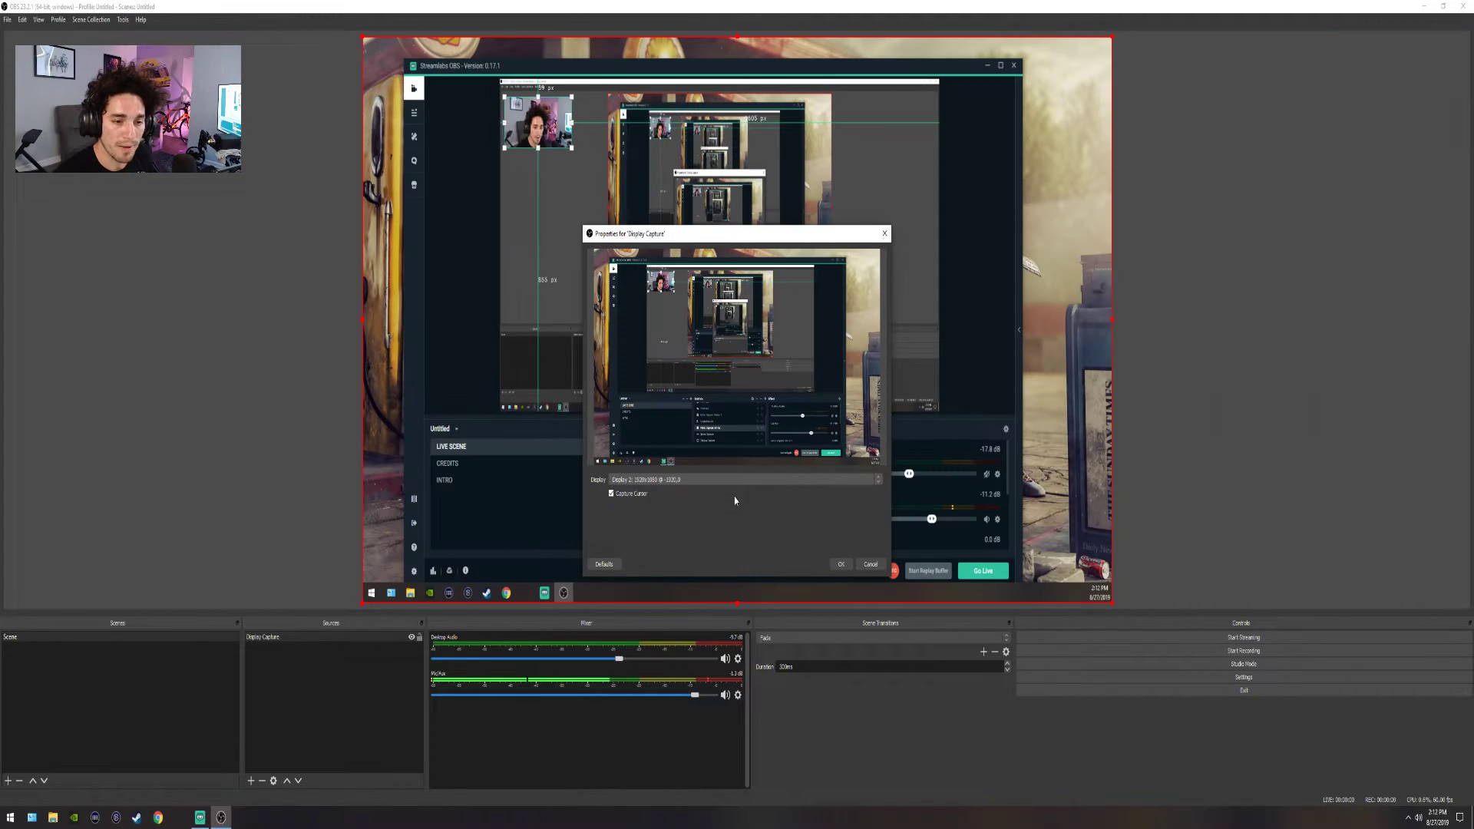
pyautogui.click(844, 568)
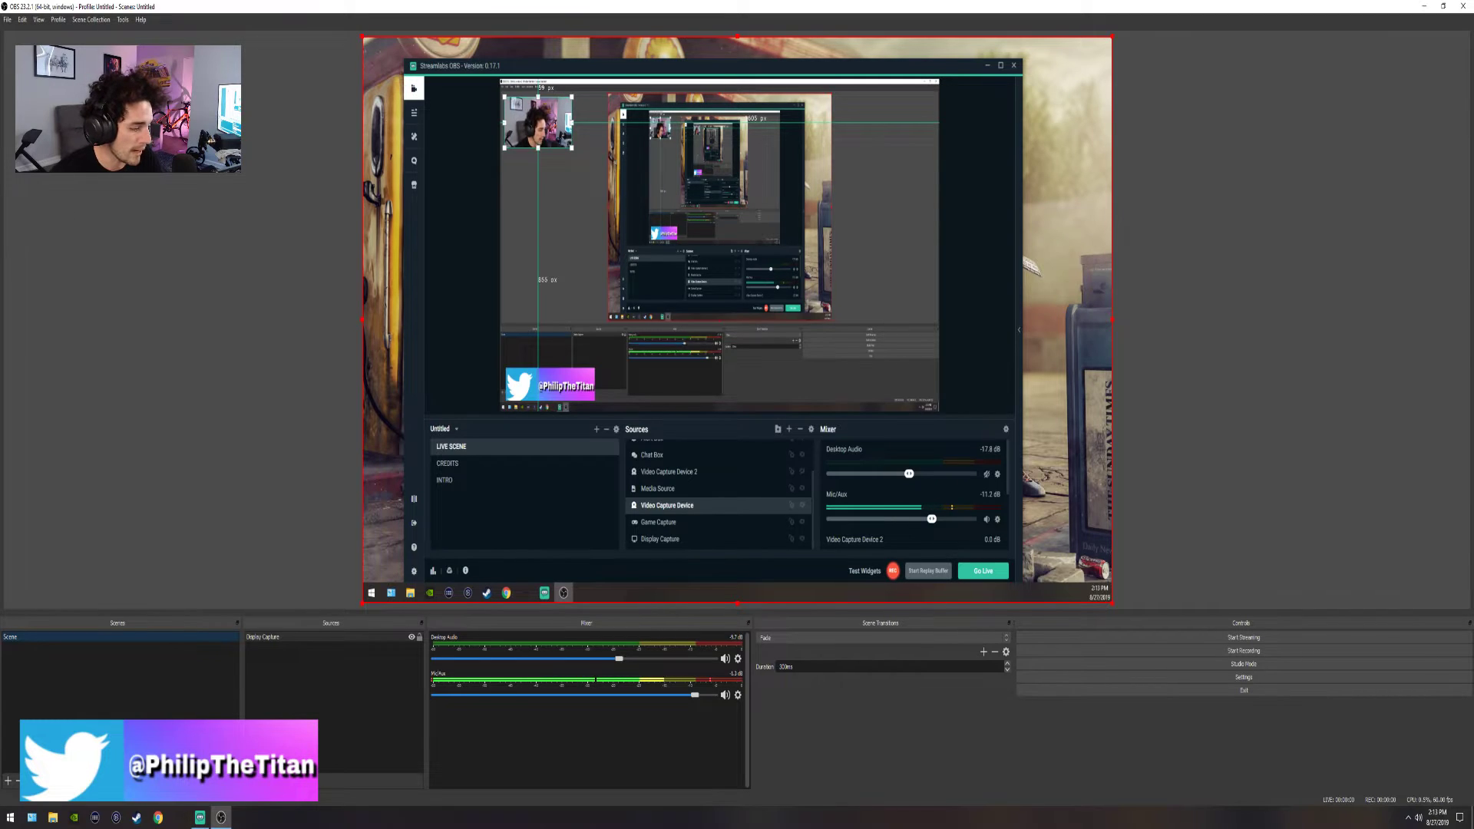
# Add a Game Capture source in Capture specific window mode targeting the Streamlabs OBS window
pyautogui.click(249, 780)
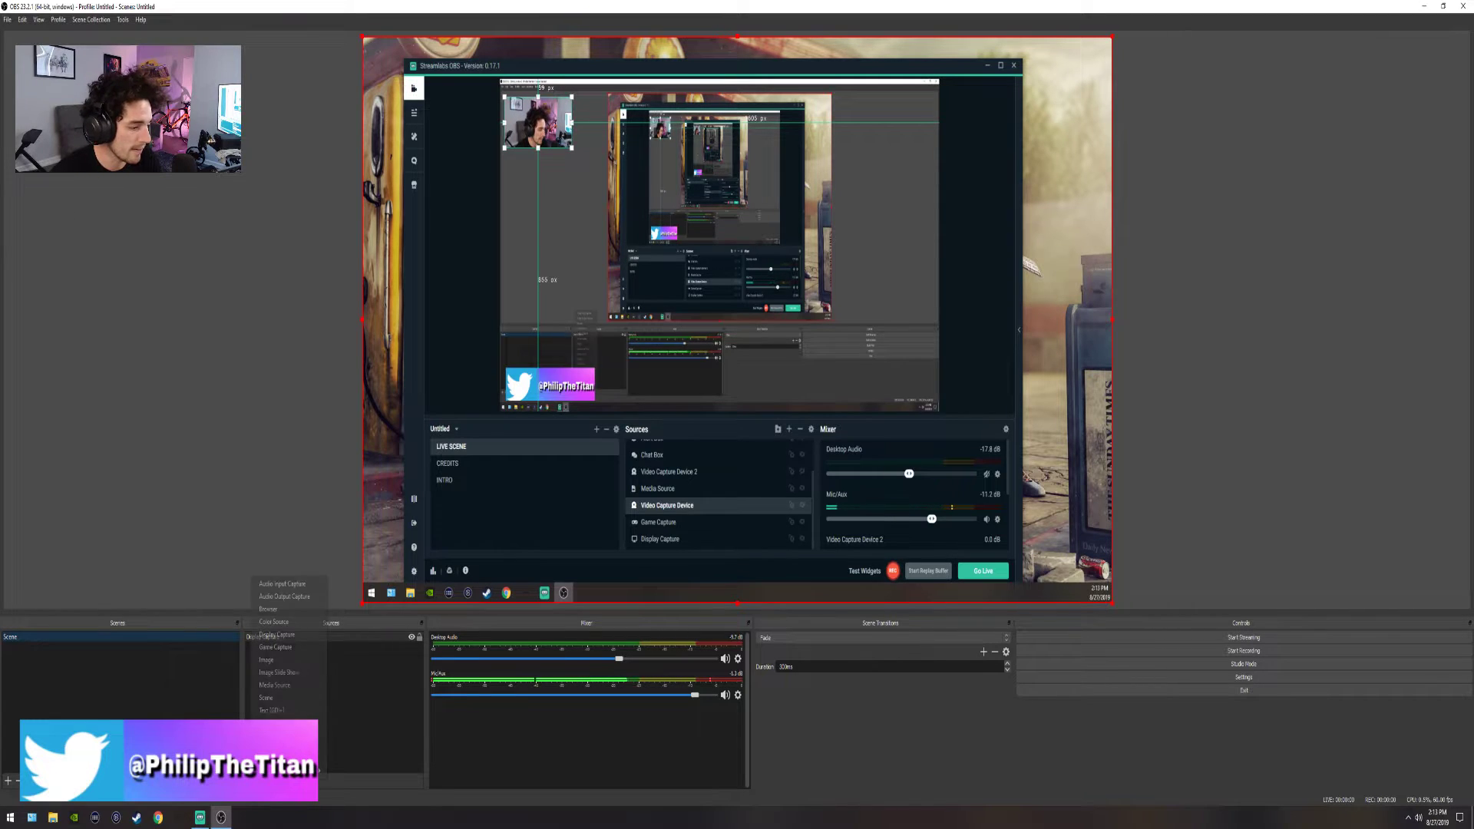
pyautogui.click(284, 649)
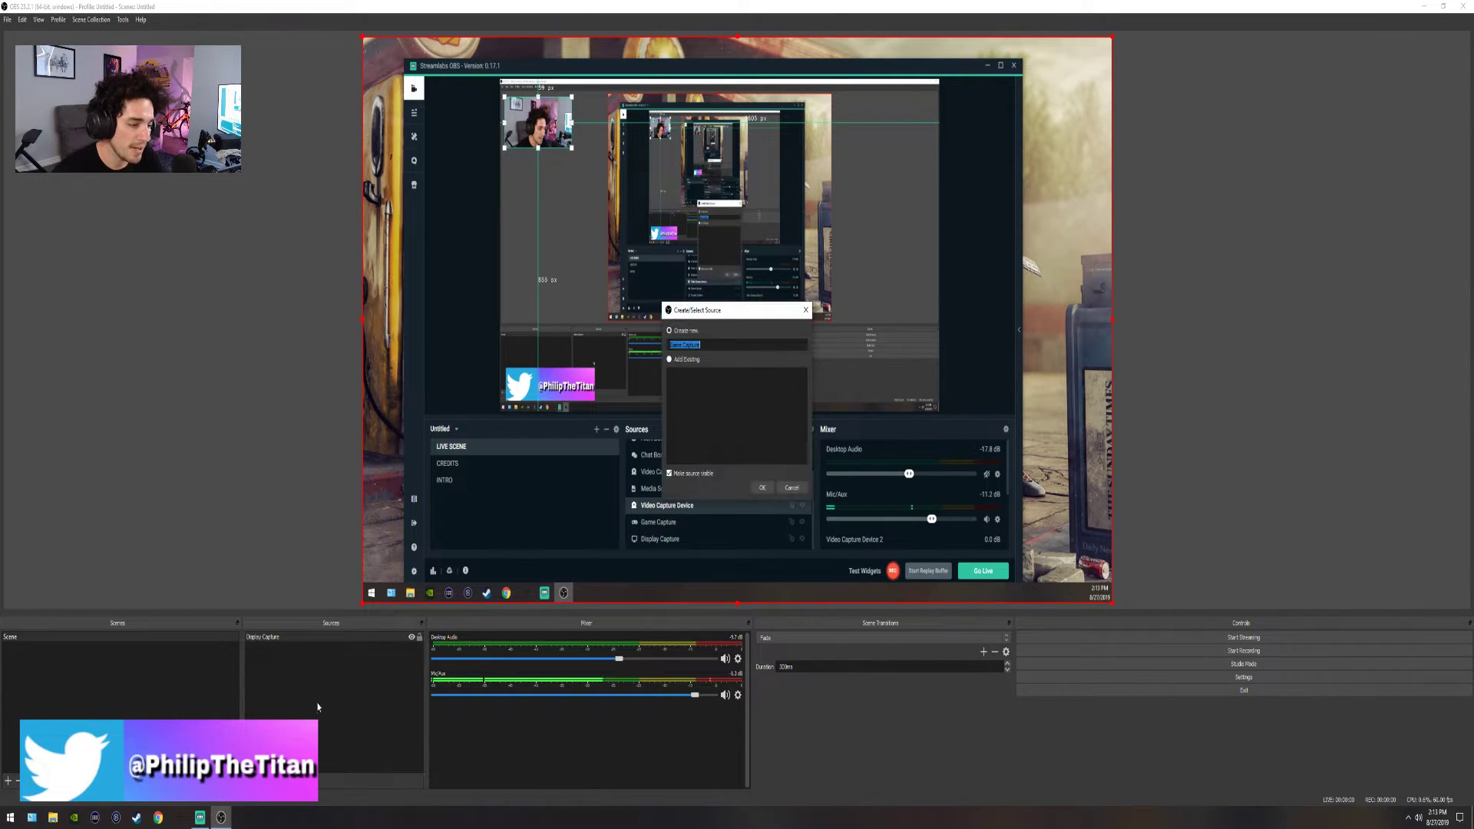
pyautogui.click(764, 487)
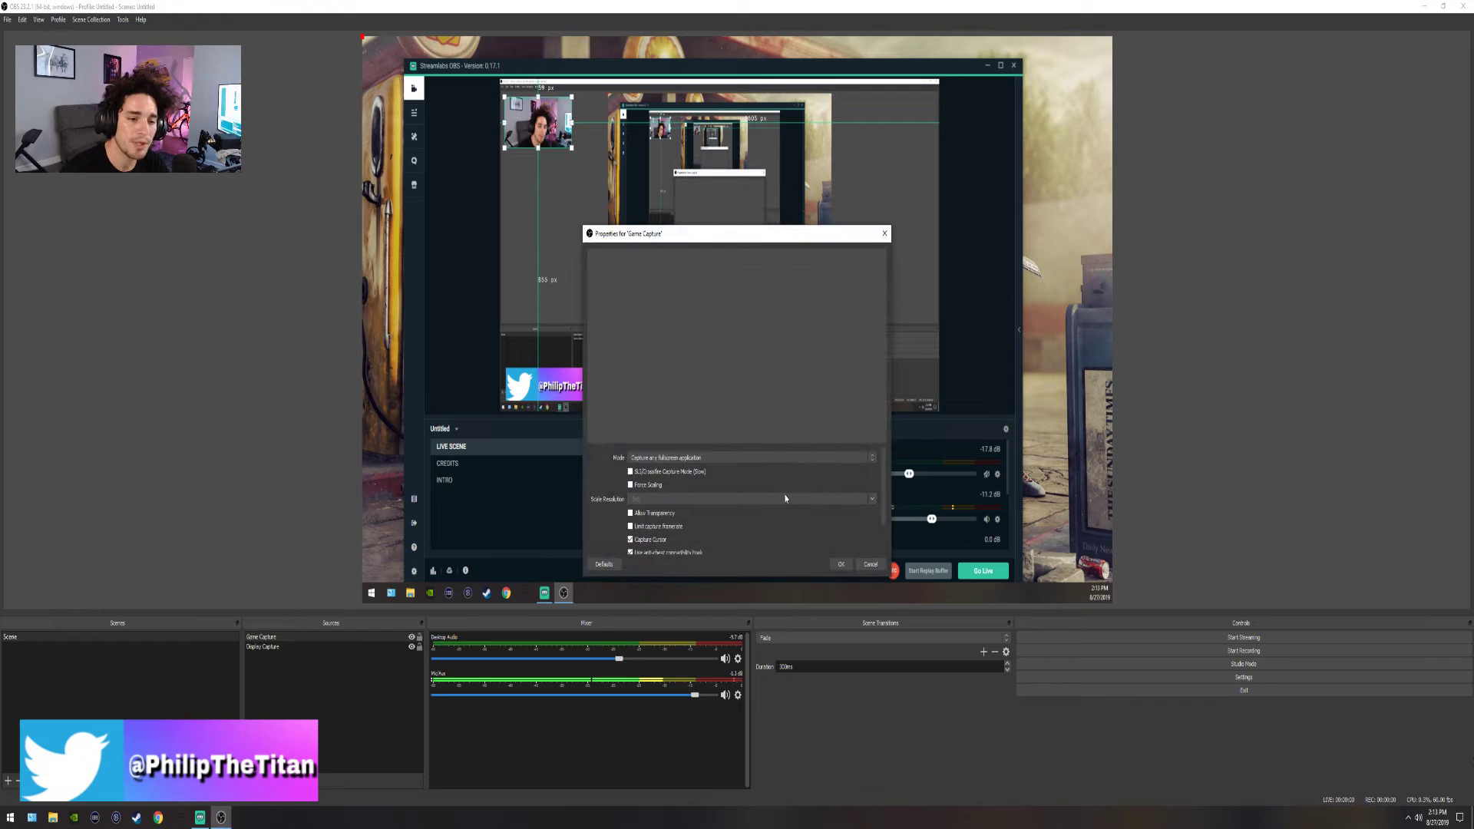
pyautogui.click(738, 458)
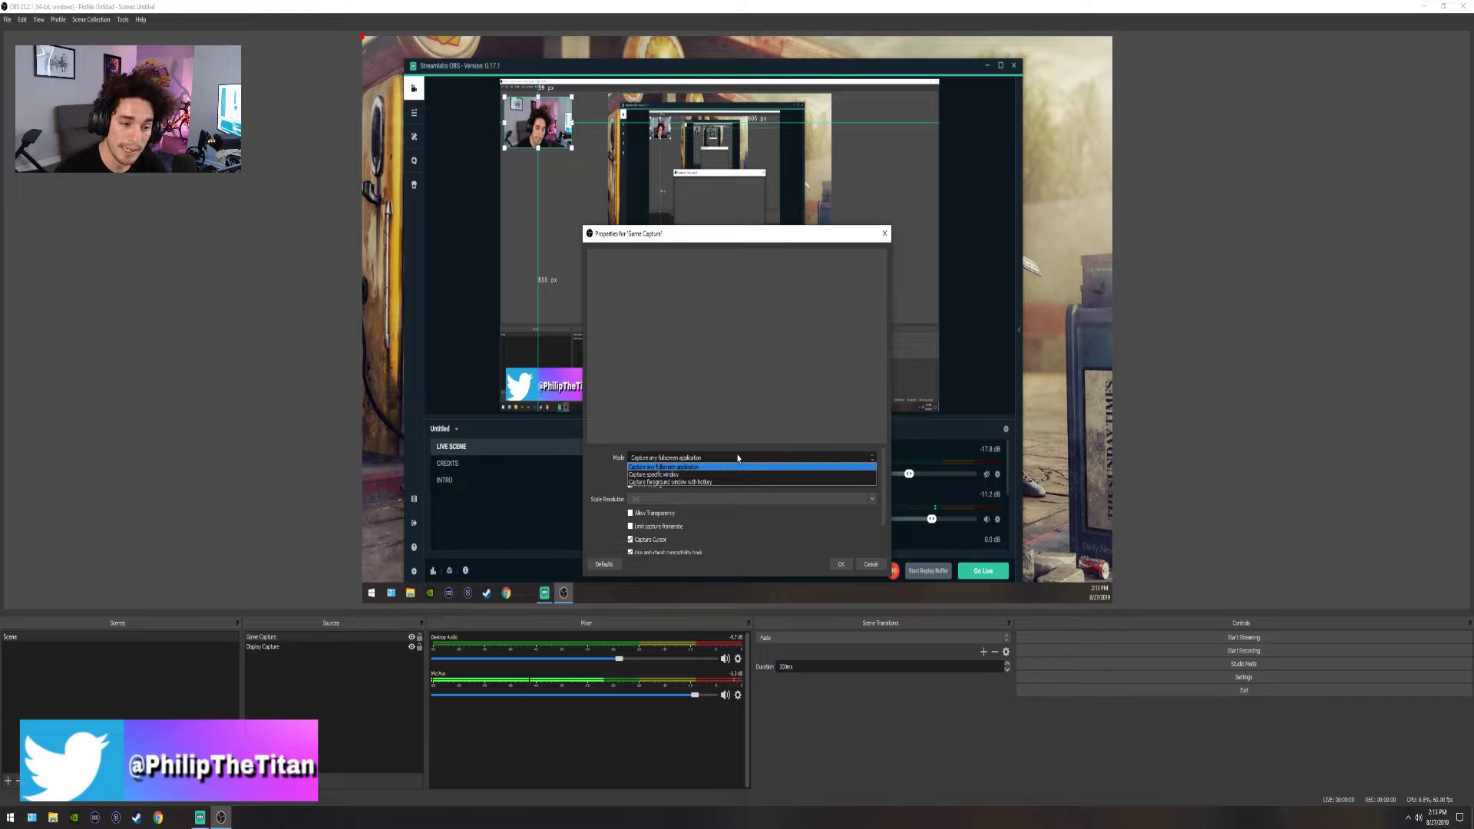
pyautogui.click(739, 476)
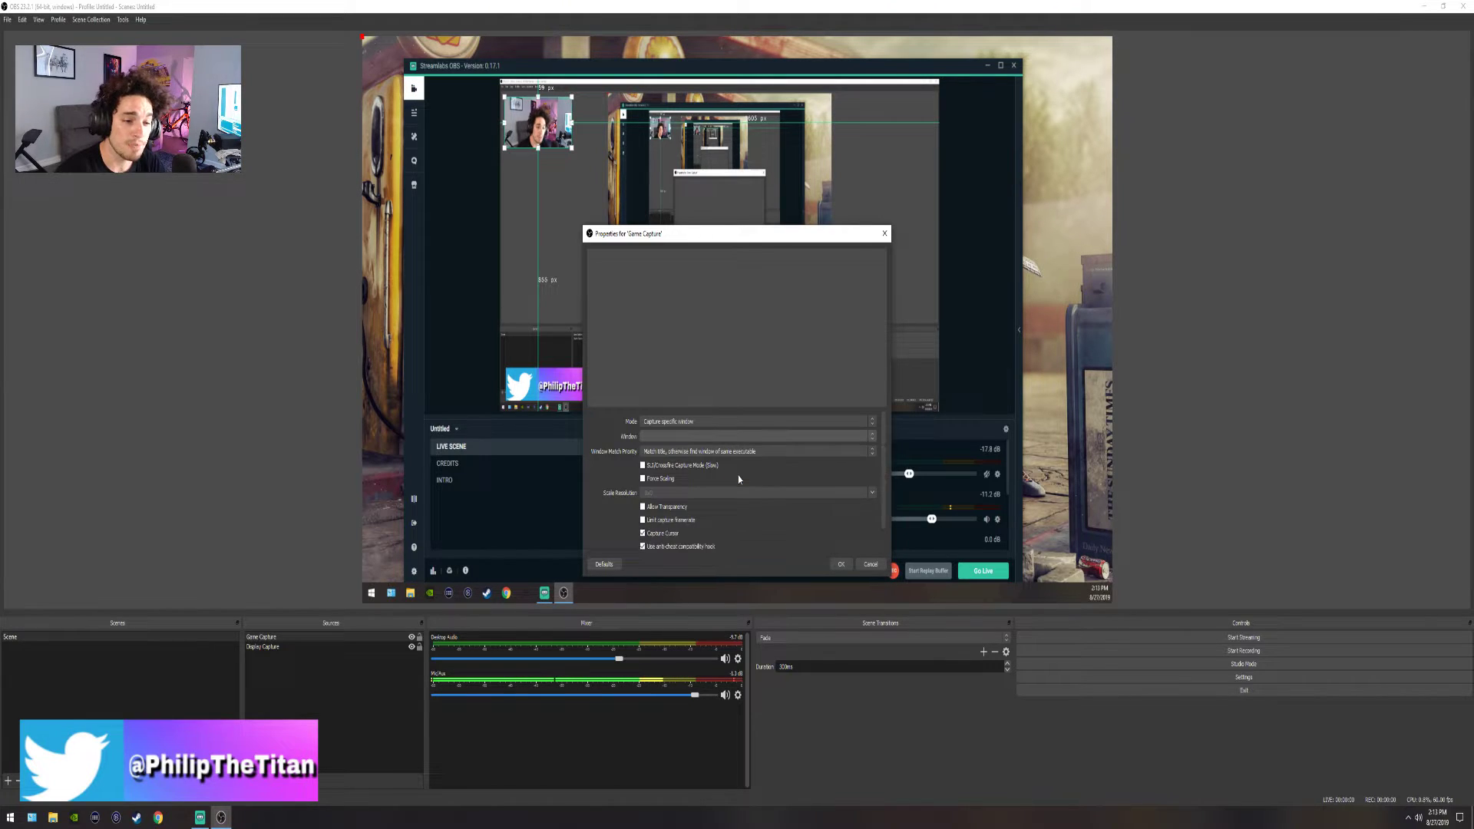
pyautogui.click(729, 436)
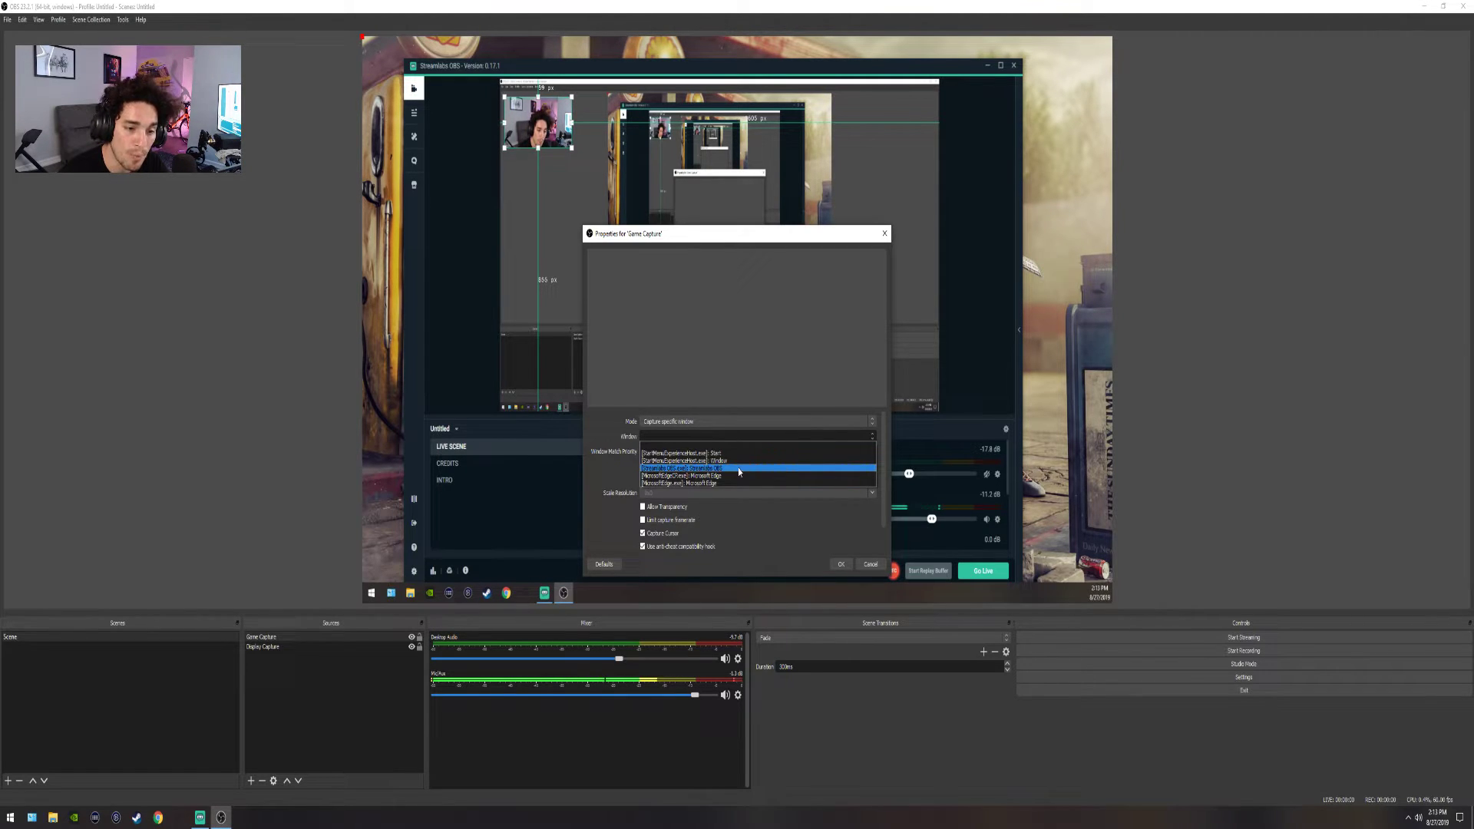
pyautogui.click(738, 467)
pyautogui.click(840, 565)
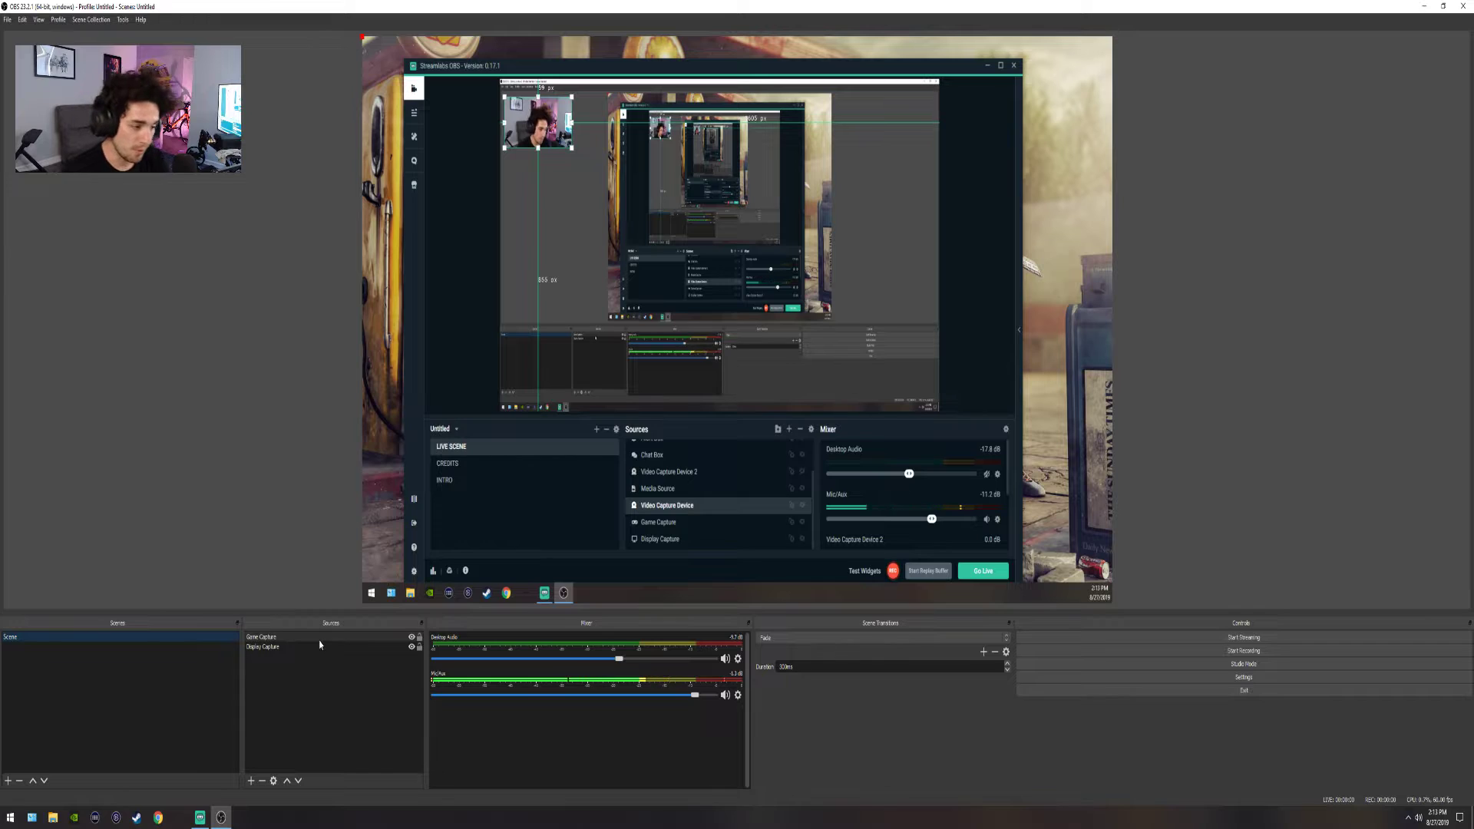
# Choose the Realtek microphone as the Device in the Mic/Aux properties
pyautogui.click(738, 694)
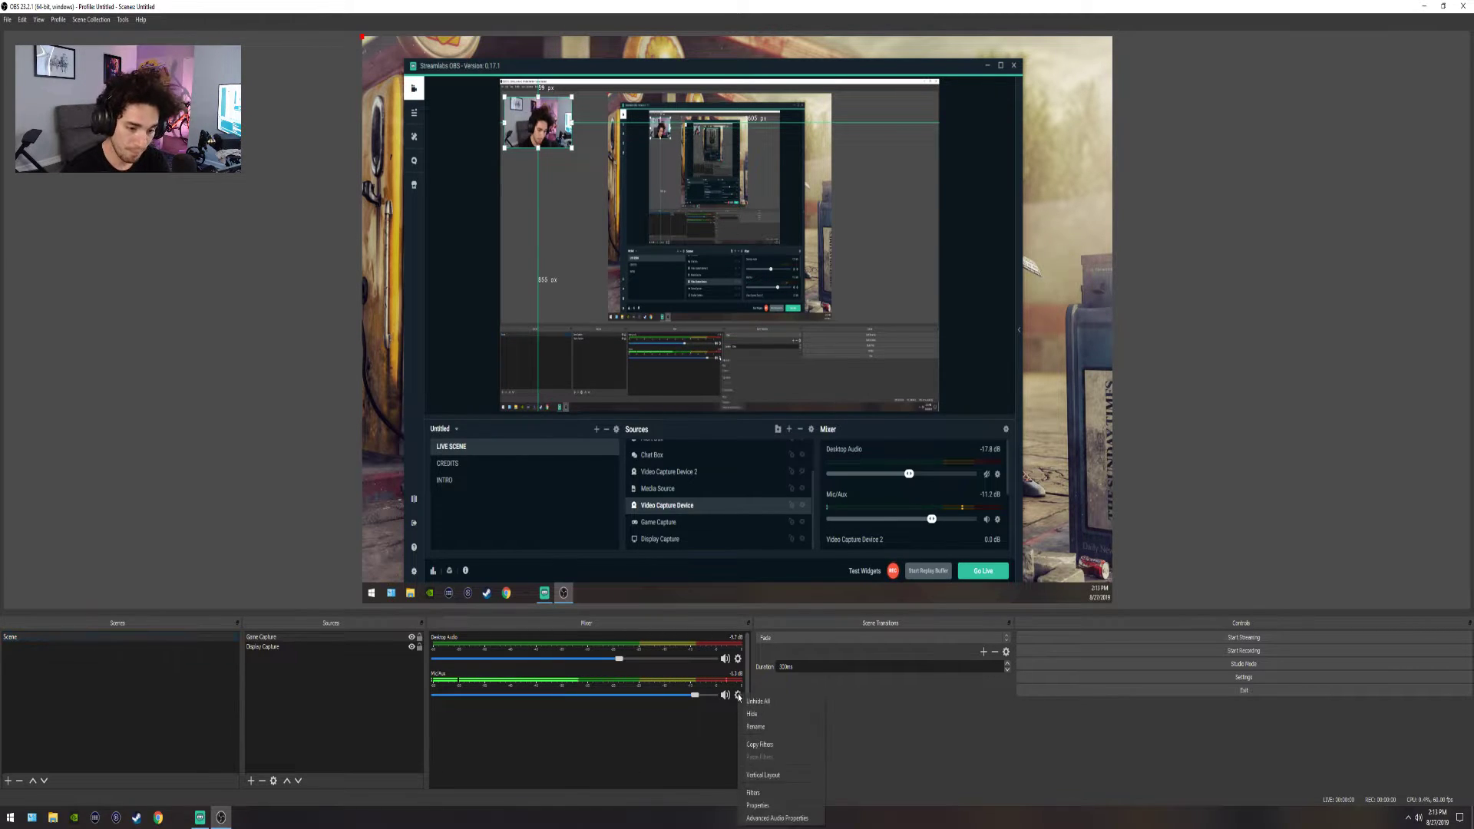
pyautogui.click(785, 805)
pyautogui.click(657, 260)
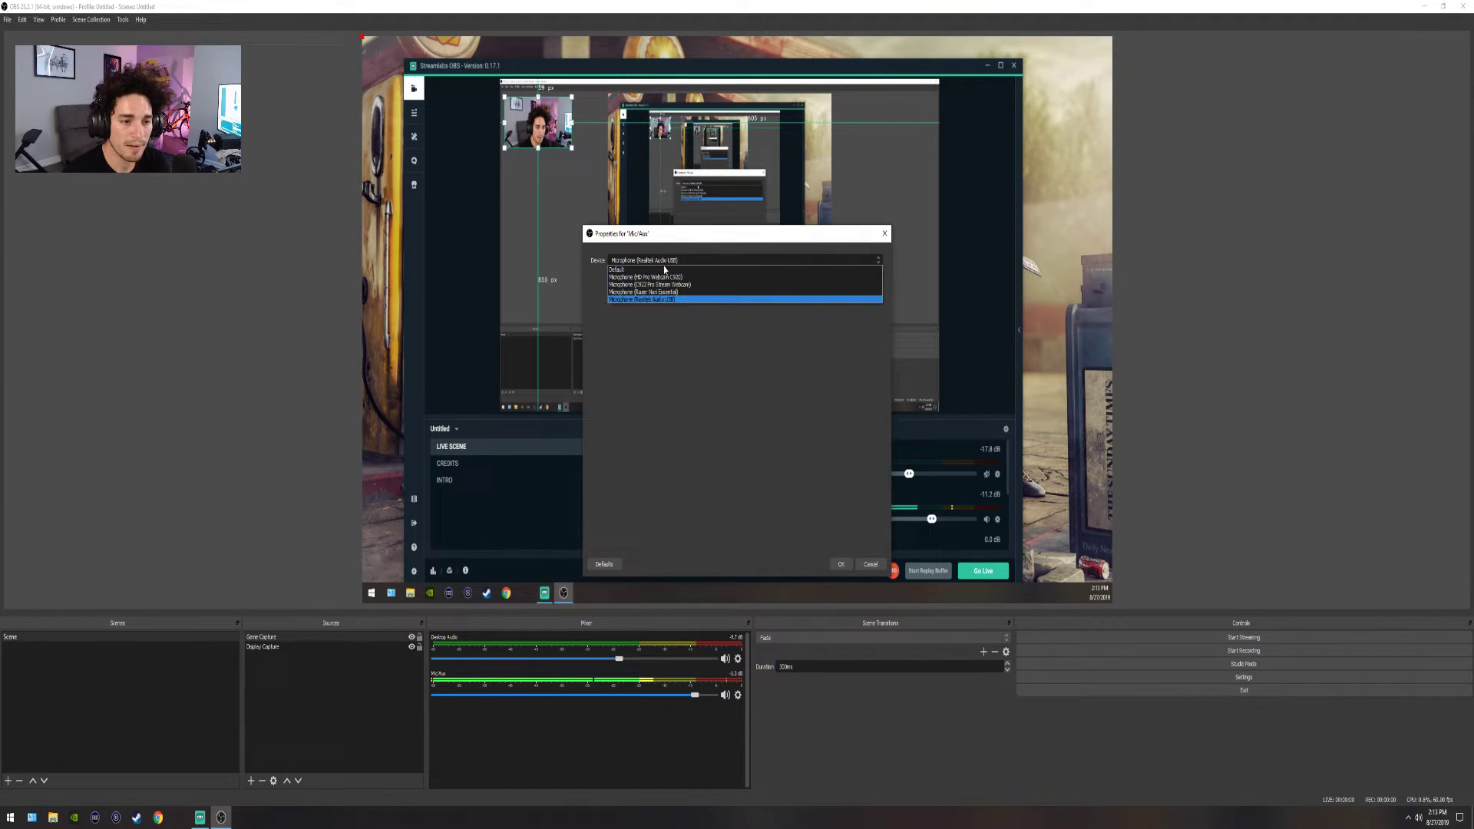
pyautogui.click(695, 299)
pyautogui.click(840, 564)
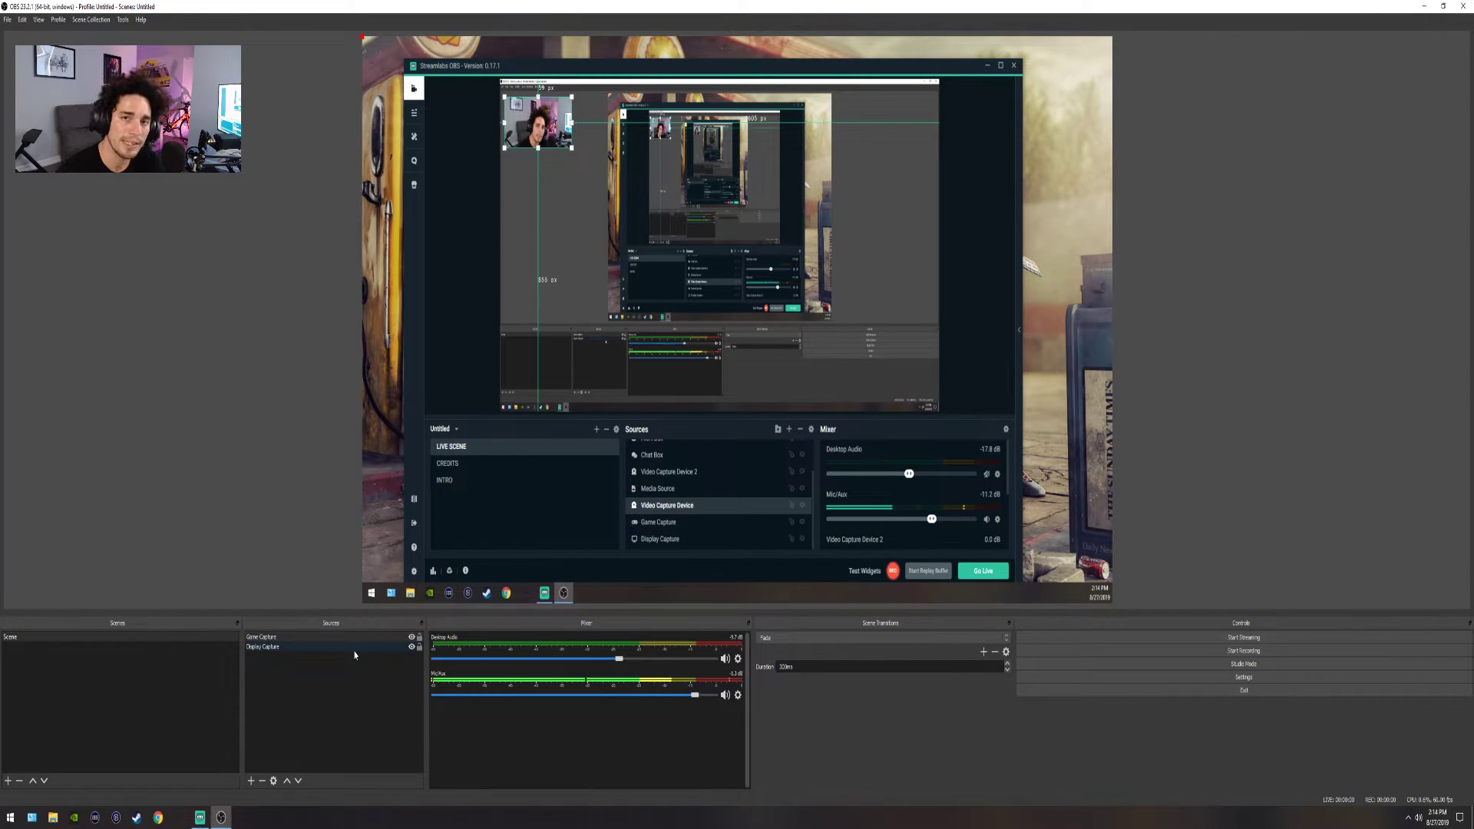
# Add an Image source loading the Twitter banner file from the Downloads folder
pyautogui.click(251, 782)
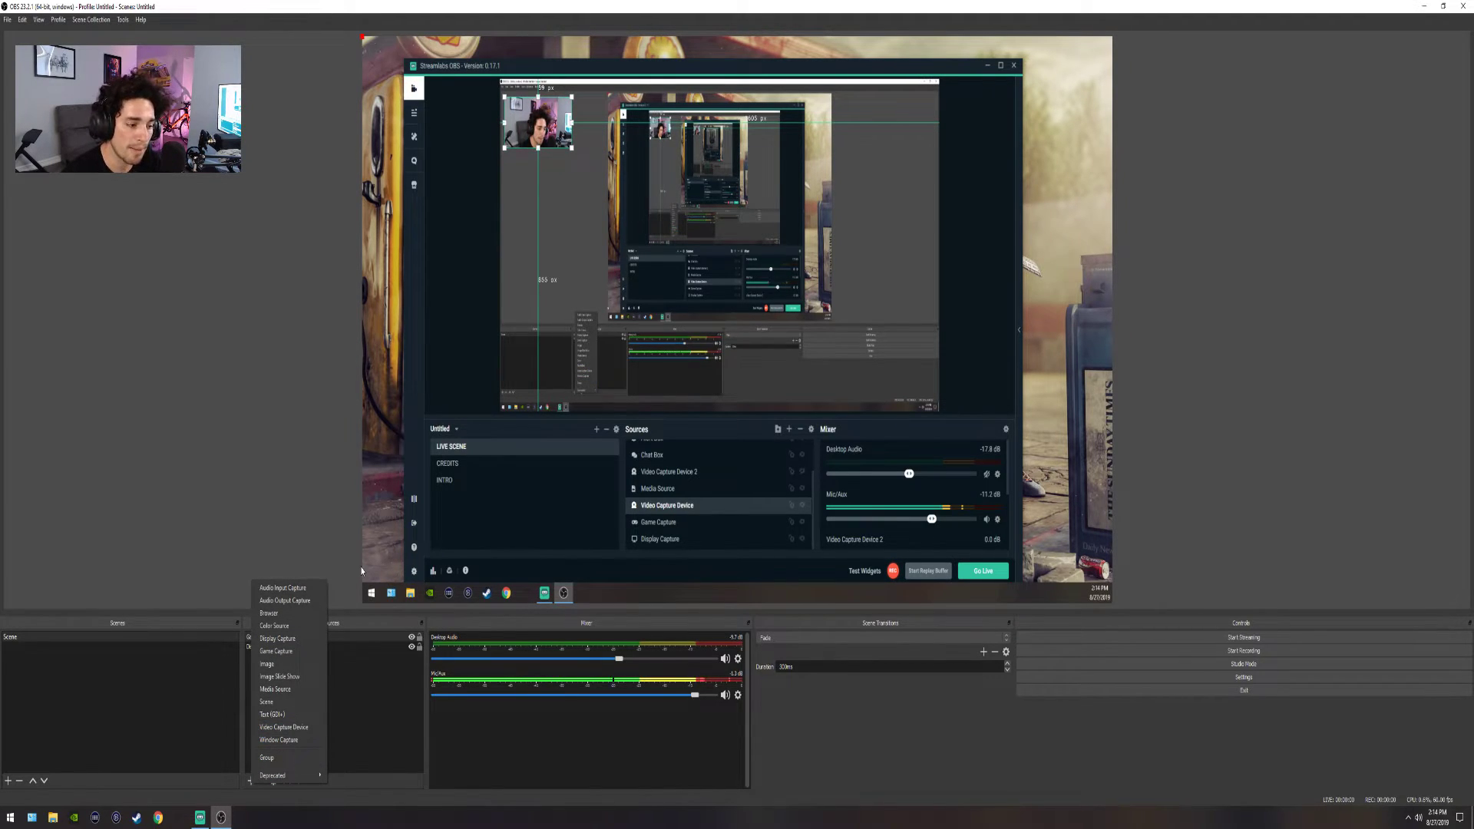
pyautogui.click(321, 667)
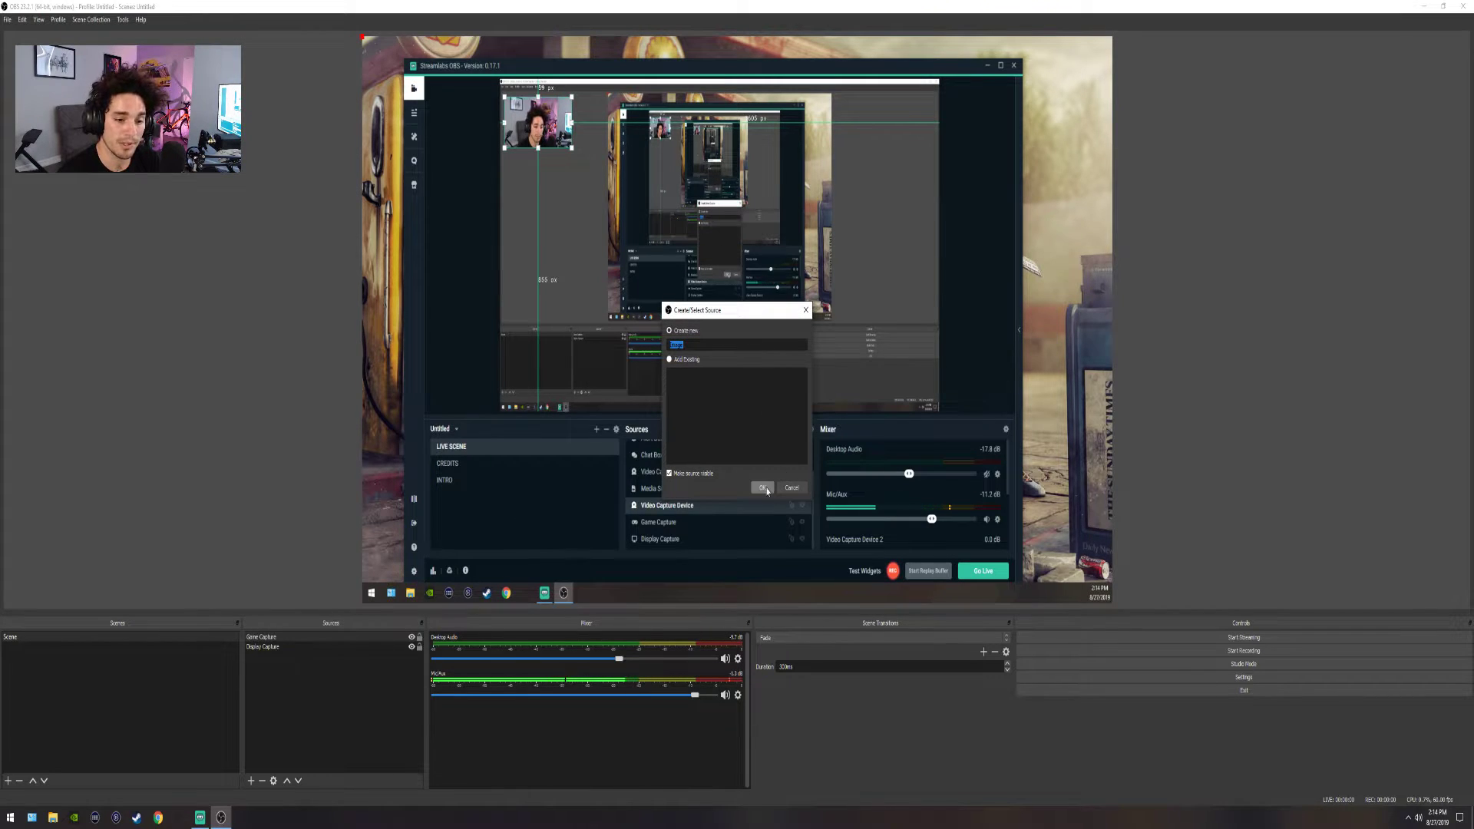
pyautogui.click(774, 489)
pyautogui.click(863, 479)
pyautogui.scroll(1, 634, 348)
pyautogui.scroll(-1, 614, 418)
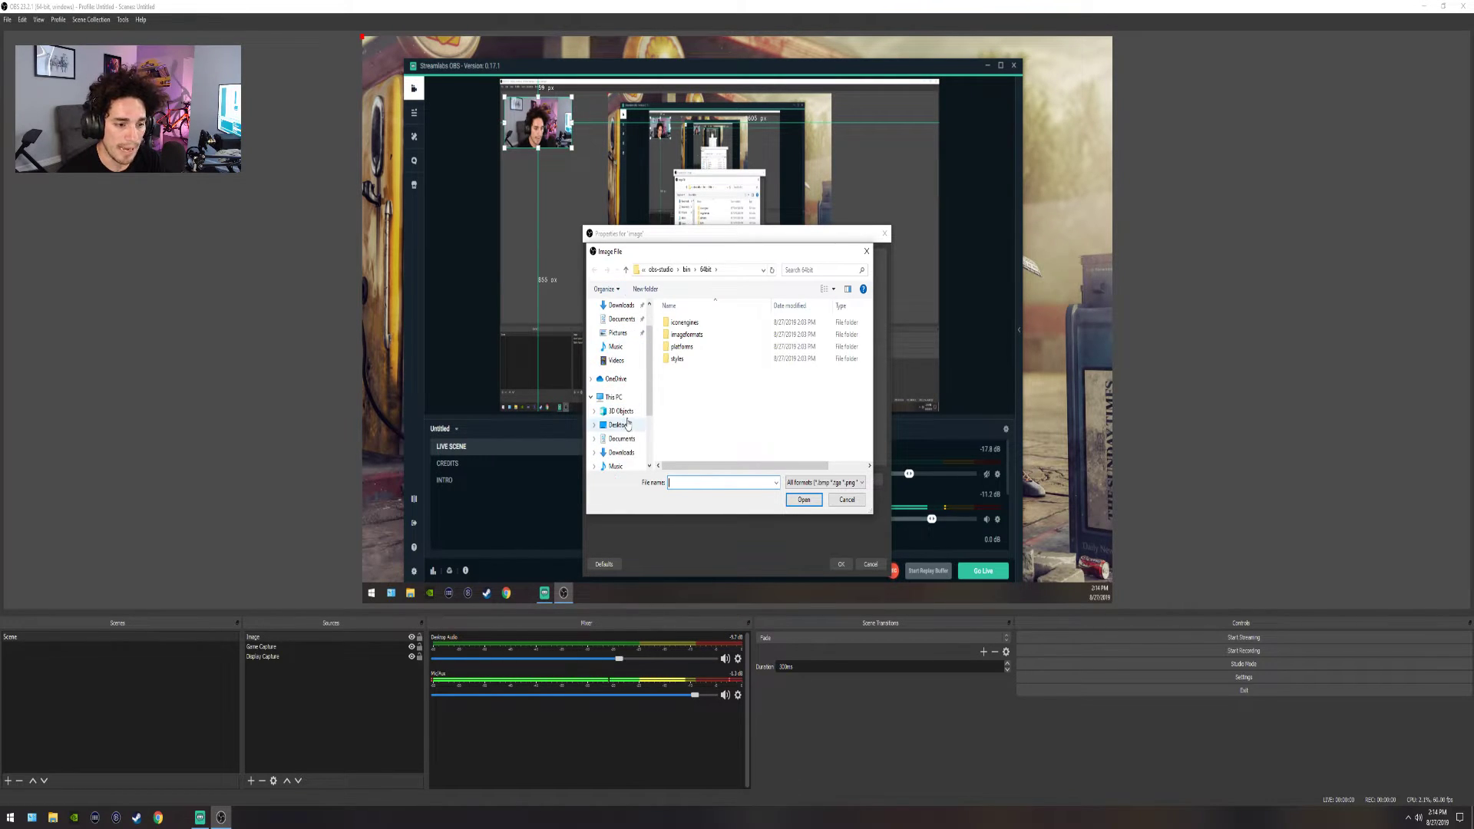
pyautogui.scroll(-2, 630, 445)
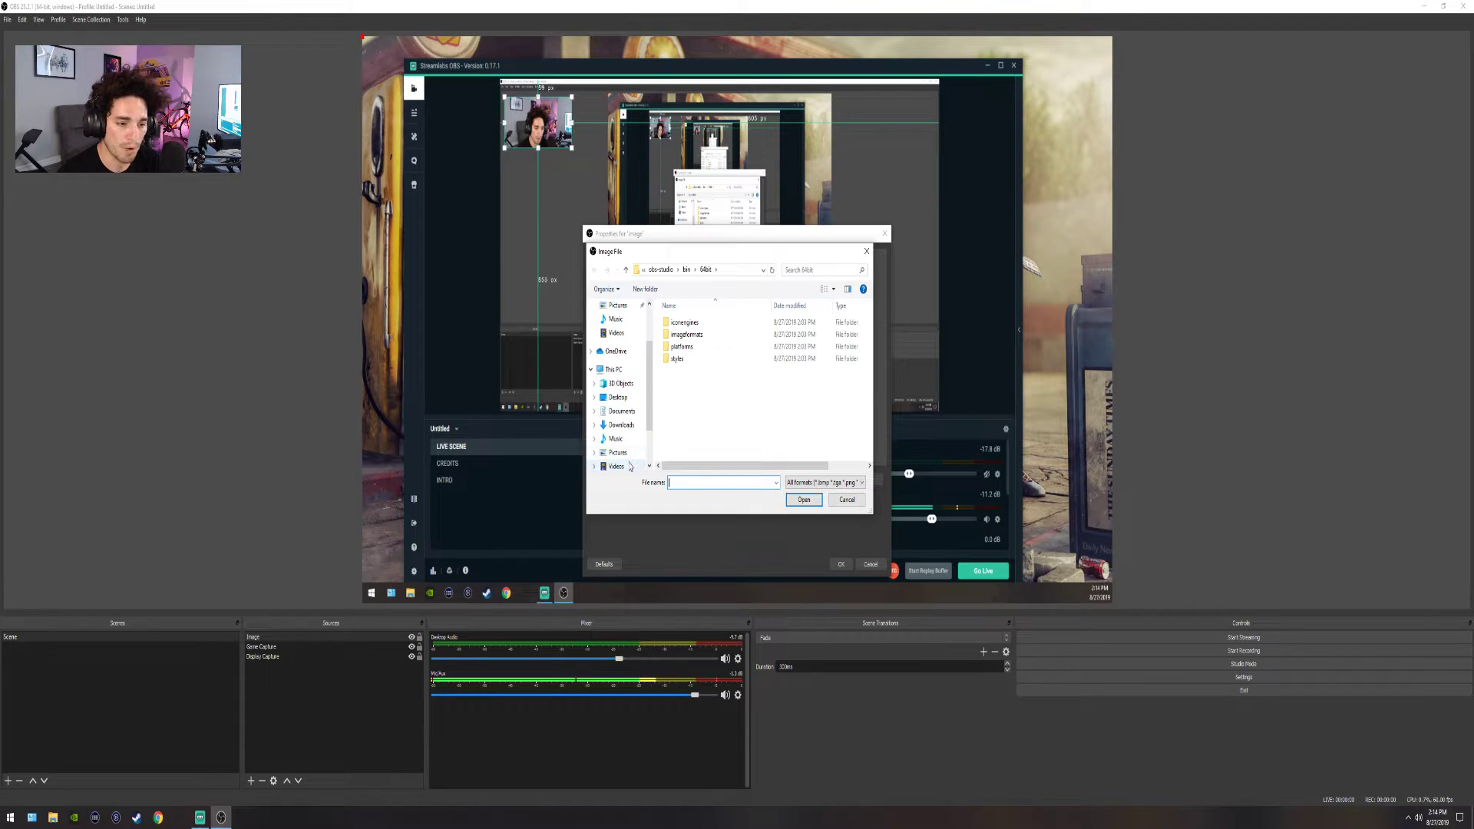
pyautogui.click(620, 425)
pyautogui.click(690, 339)
pyautogui.click(798, 499)
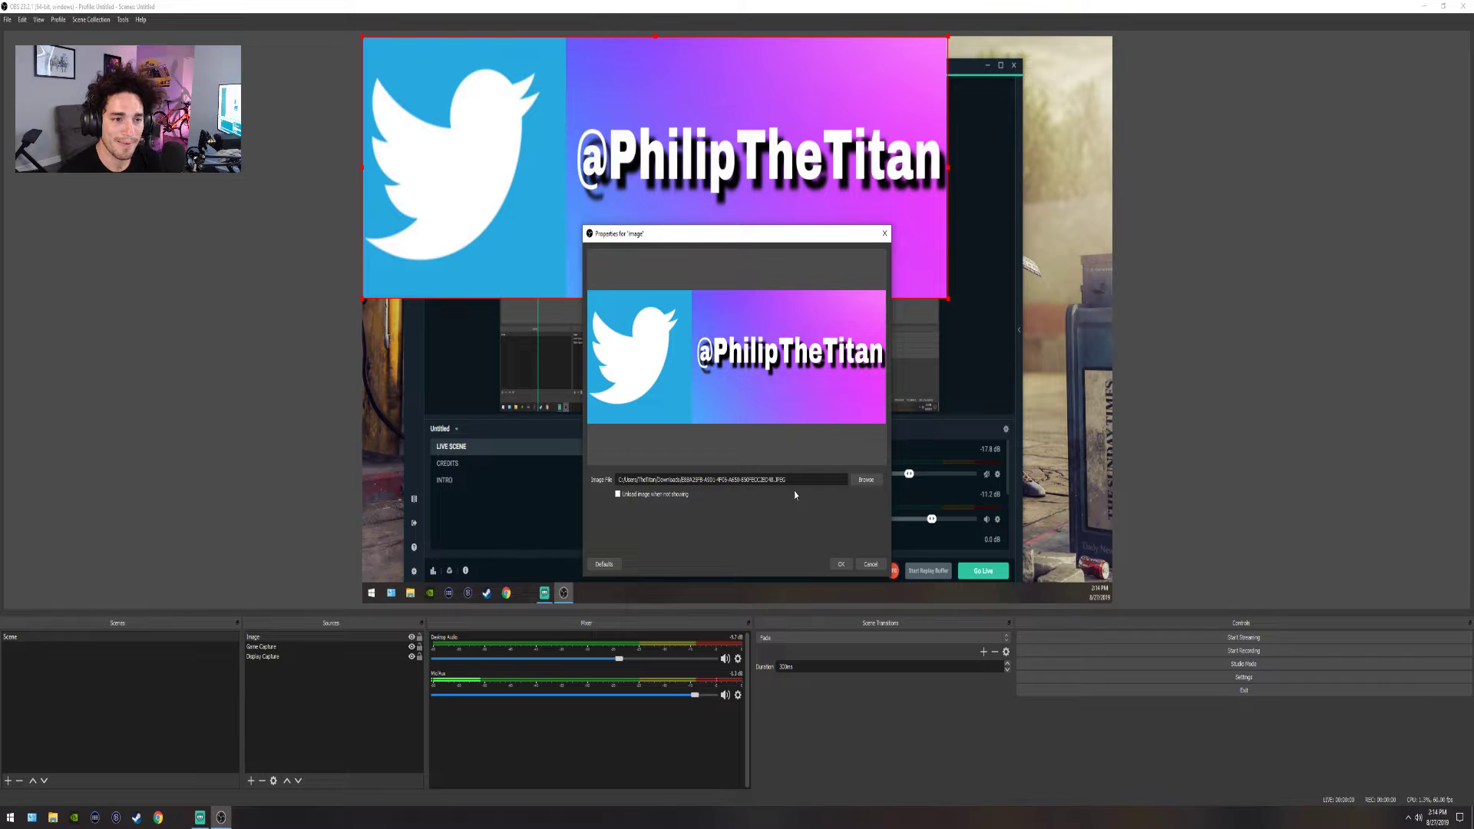
# Shrink the Twitter image and position it in the preview's top-left corner
pyautogui.moveTo(639, 158); pyautogui.dragTo(717, 217)
pyautogui.moveTo(442, 98); pyautogui.dragTo(412, 66)
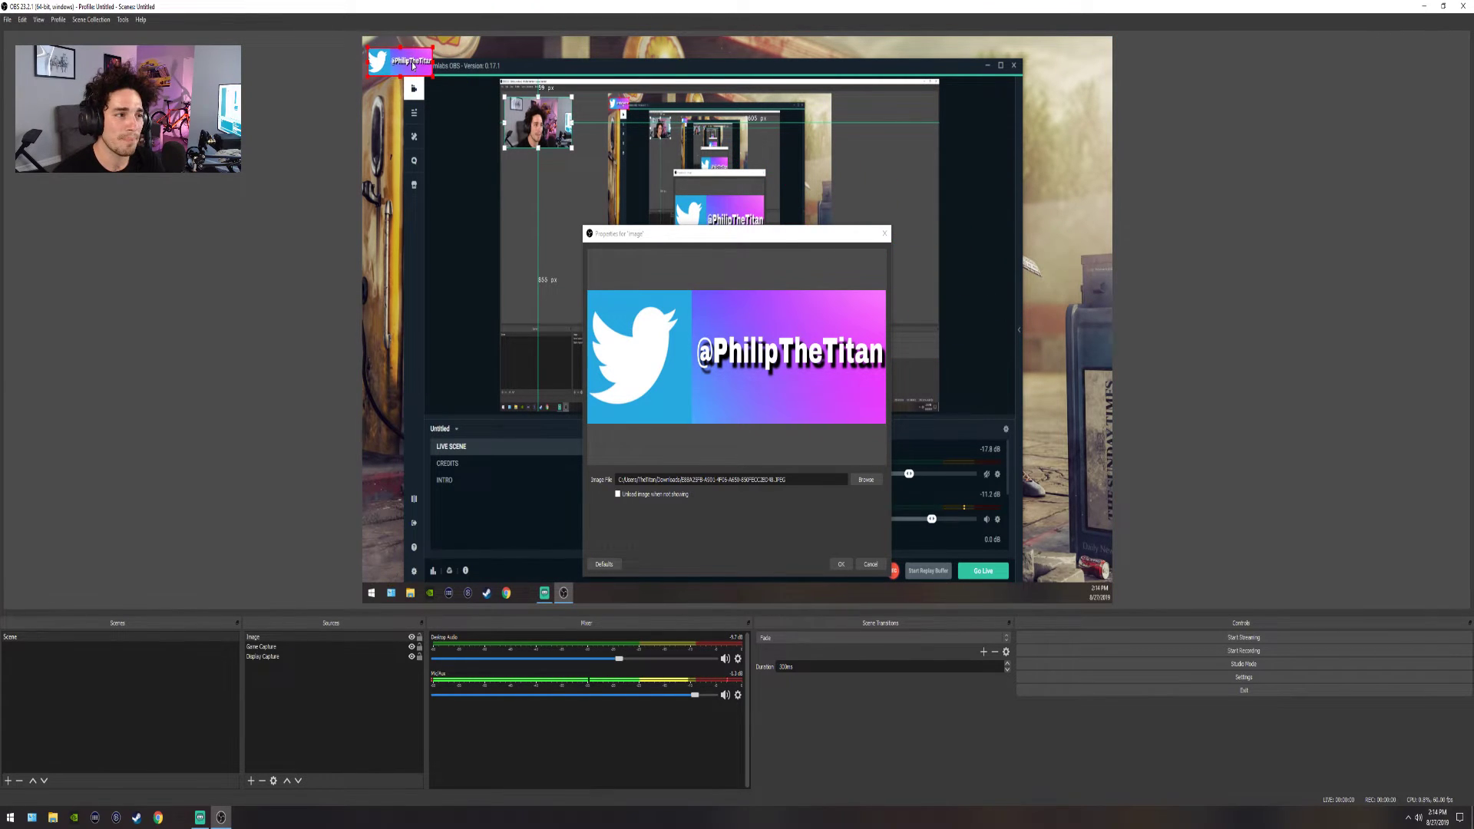
pyautogui.click(841, 564)
pyautogui.press('Right')
pyautogui.press('Right')
pyautogui.press('Right')
pyautogui.press('Down')
pyautogui.press('Down')
pyautogui.press('Down')
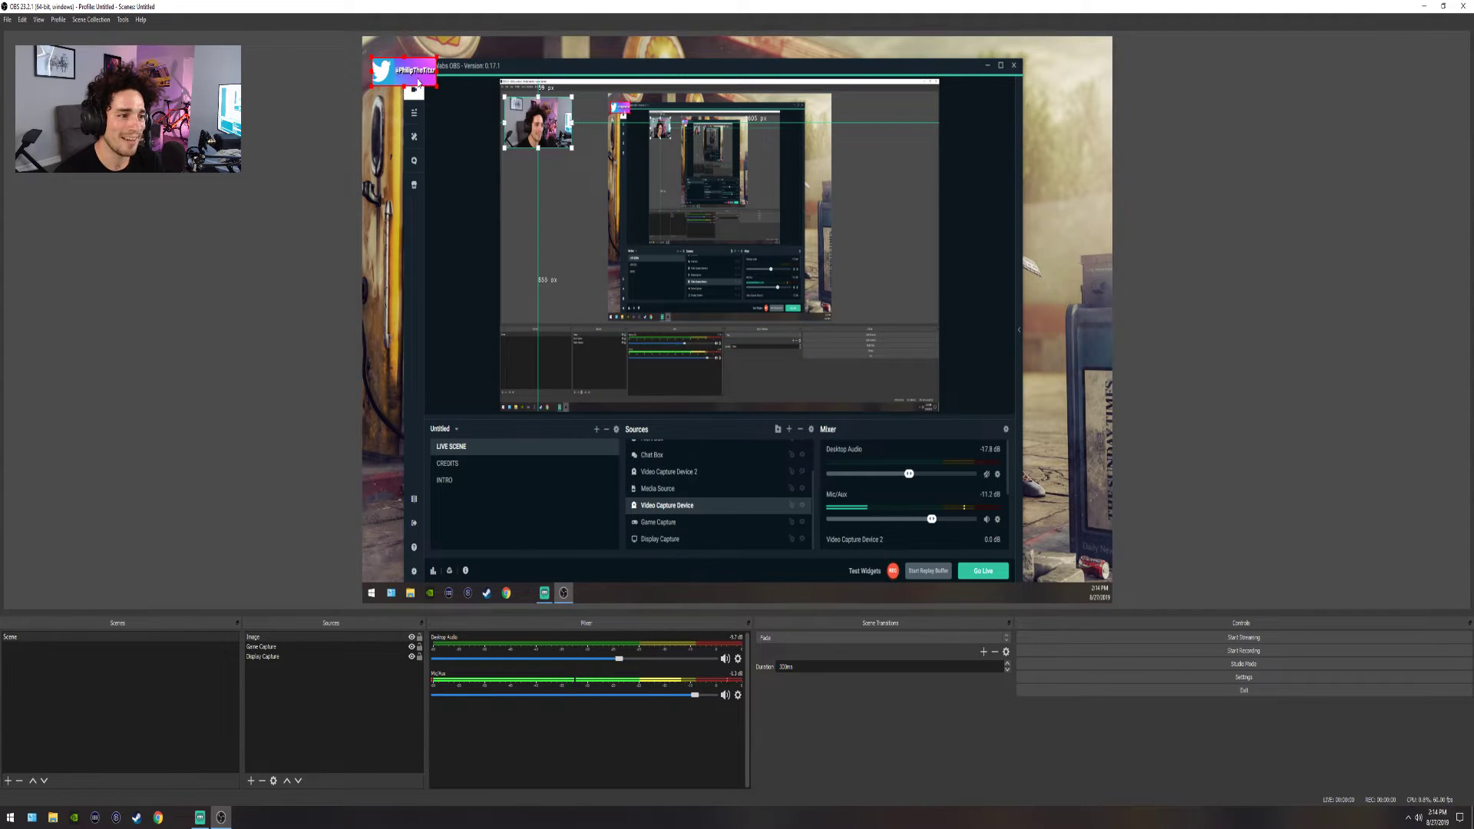
pyautogui.moveTo(444, 86); pyautogui.dragTo(493, 98)
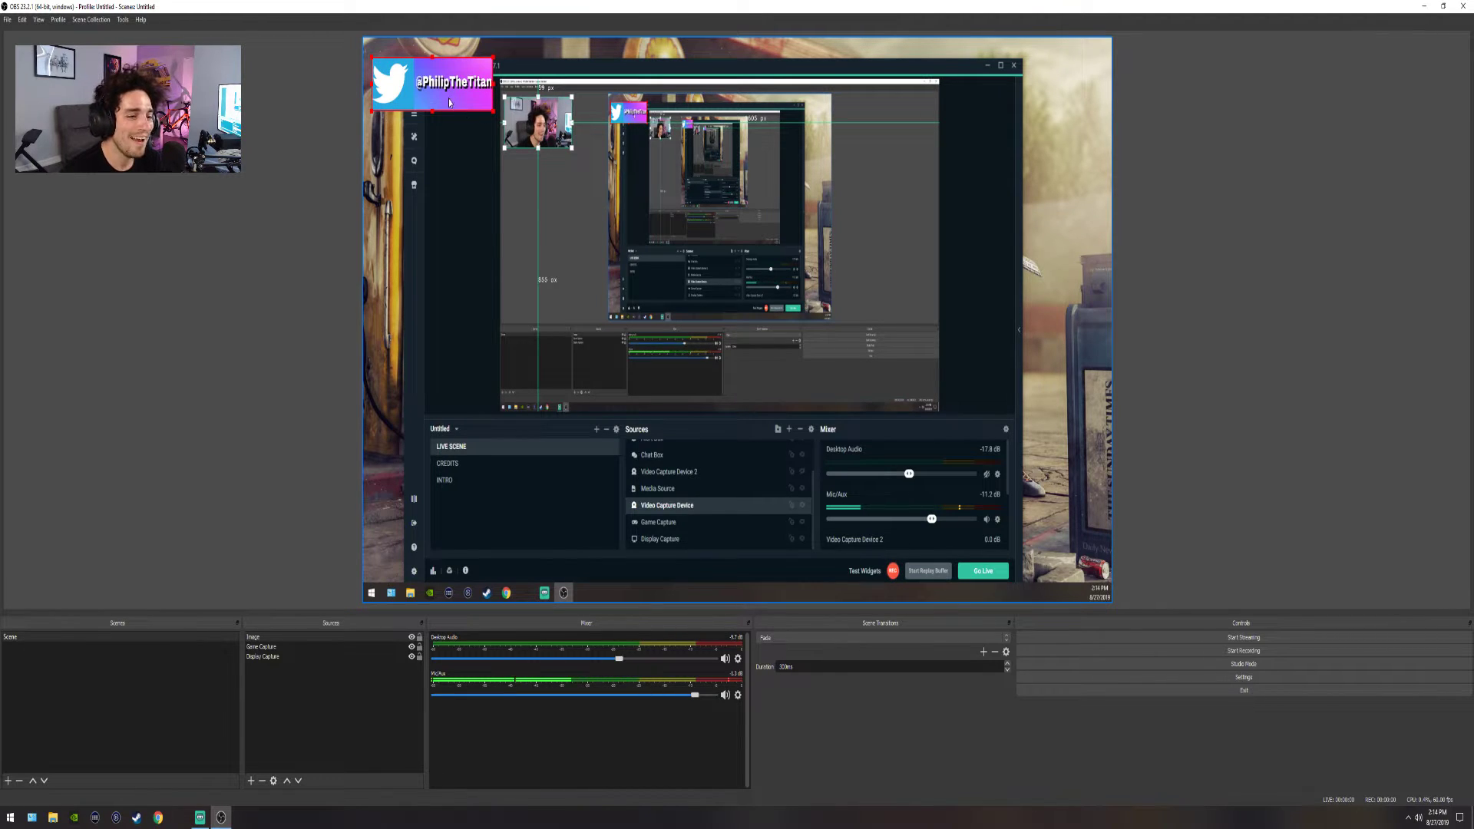
# Remove the Image, Display Capture and Game Capture sources, confirming each removal
pyautogui.rightClick(323, 642)
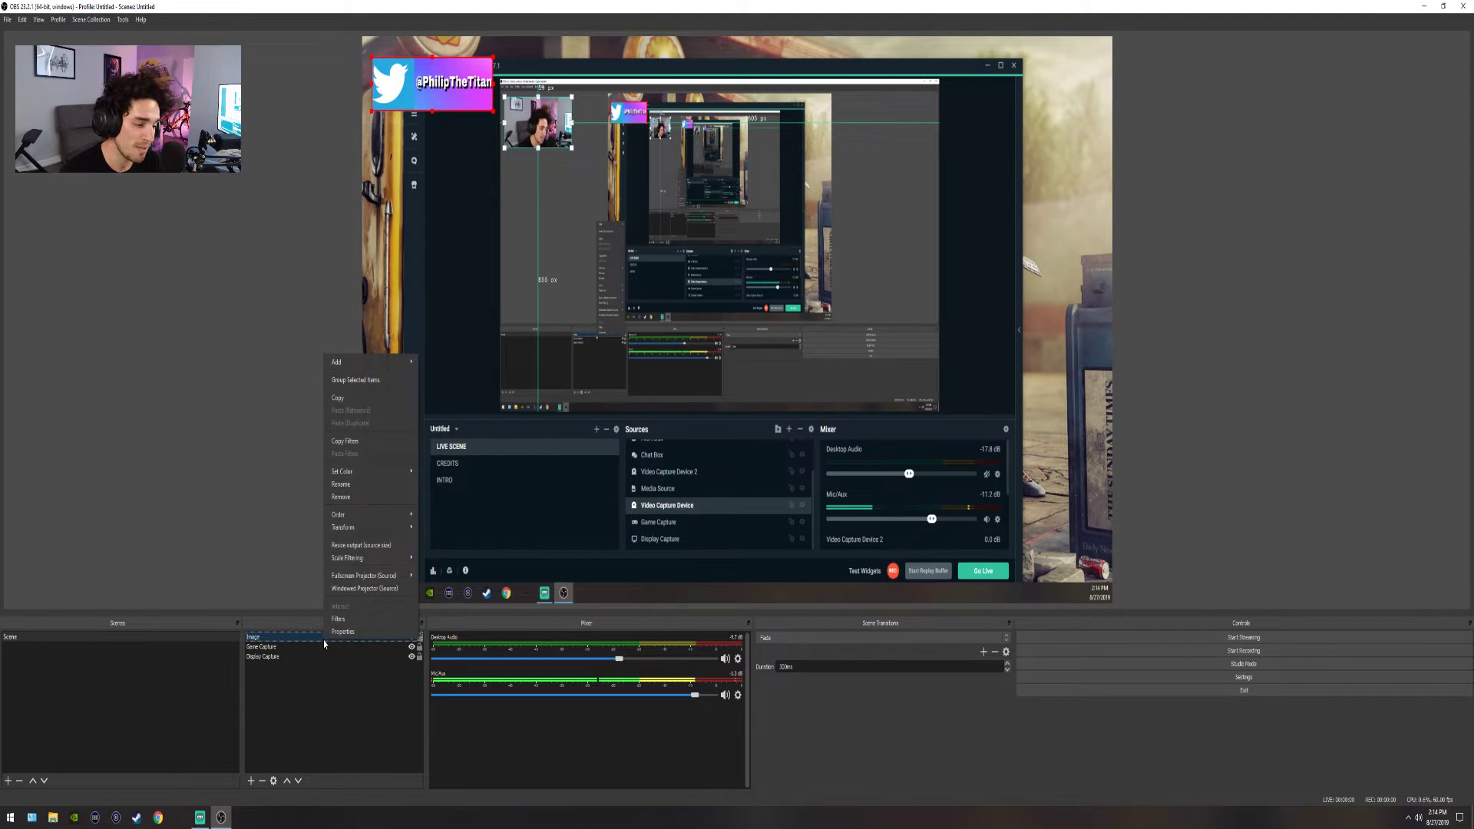
pyautogui.click(340, 497)
pyautogui.click(759, 424)
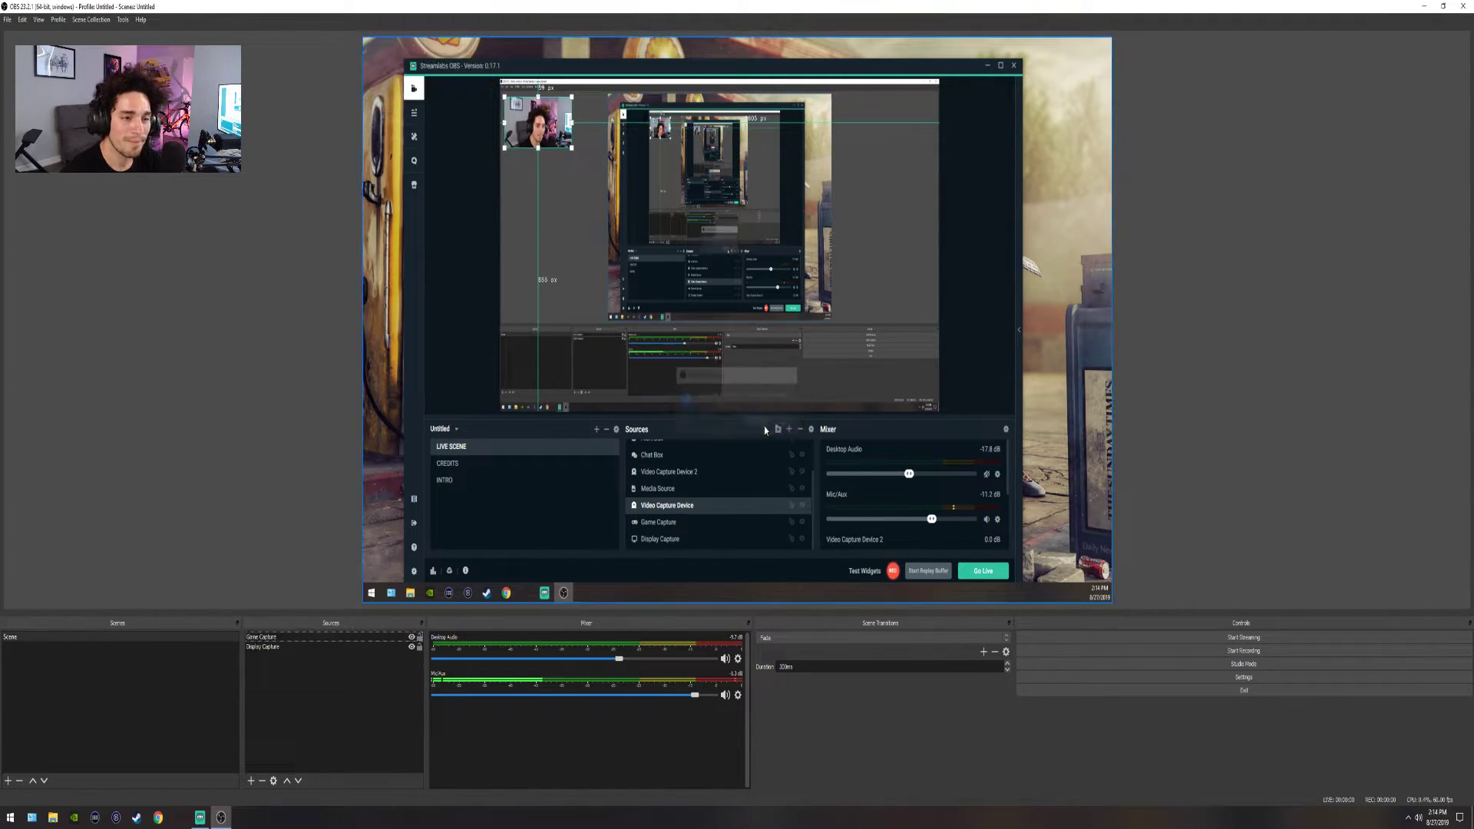
pyautogui.click(274, 649)
pyautogui.click(276, 651)
pyautogui.rightClick(278, 655)
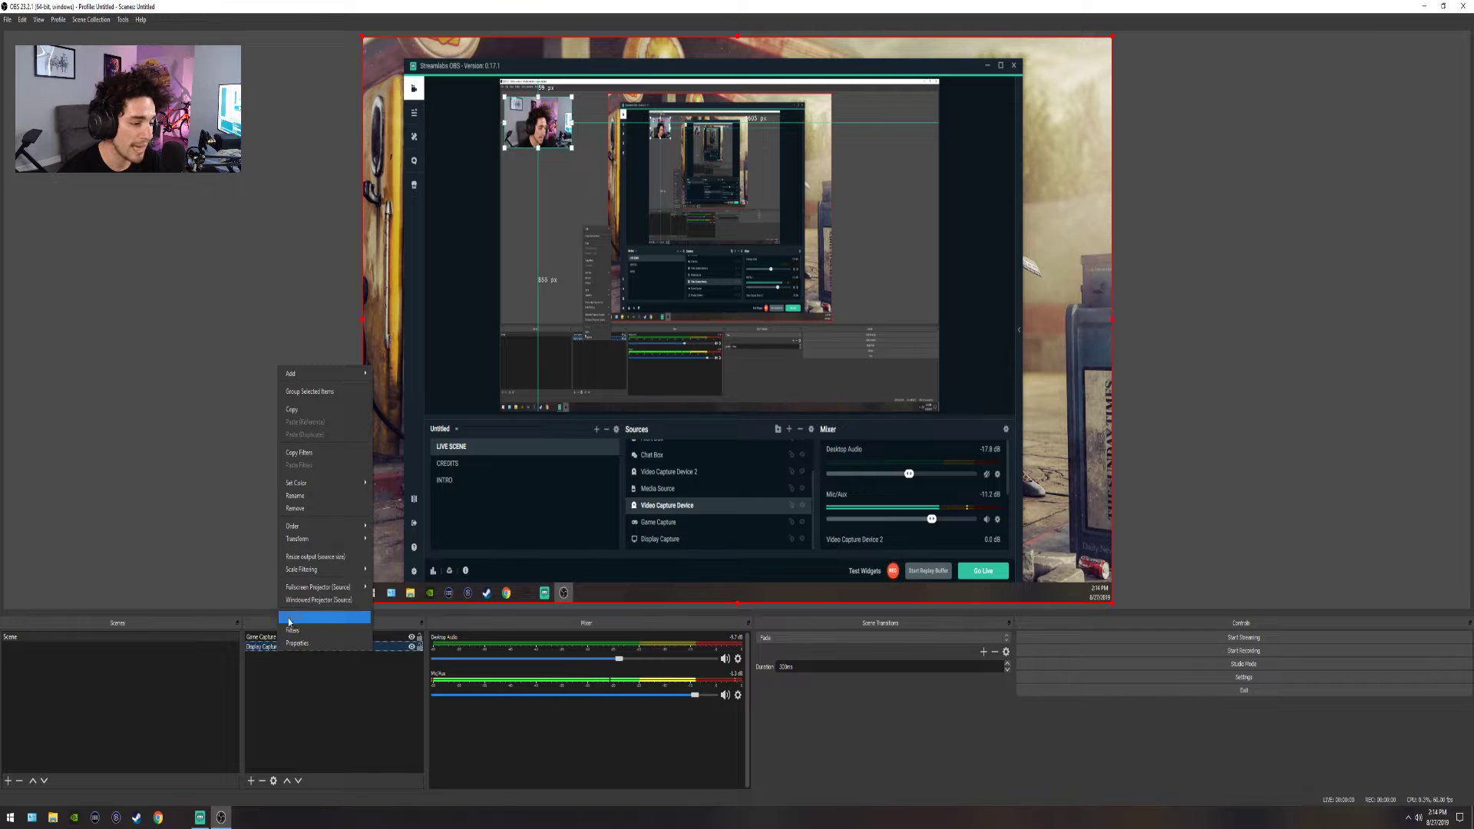
pyautogui.click(325, 510)
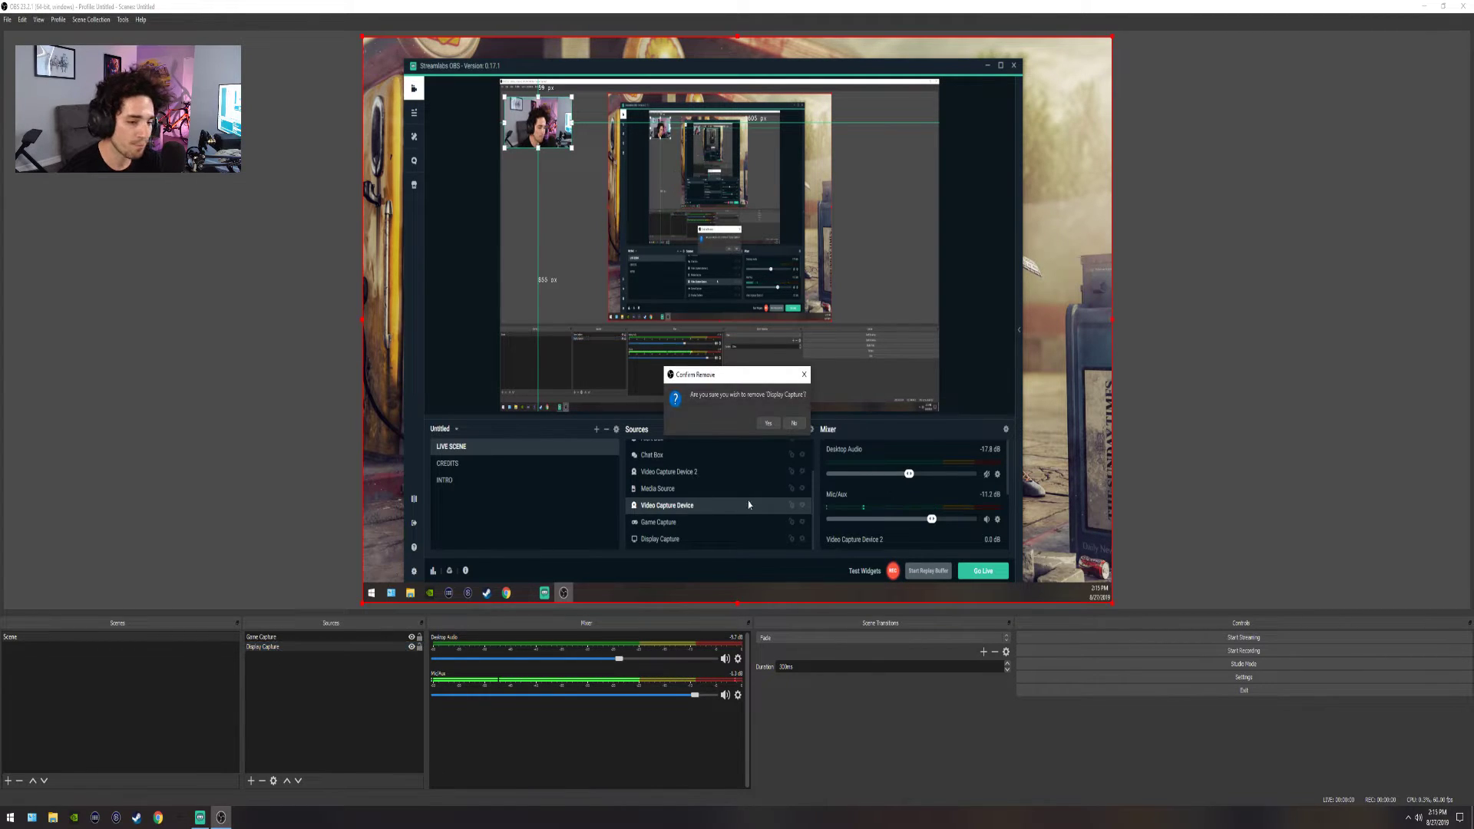
pyautogui.click(772, 427)
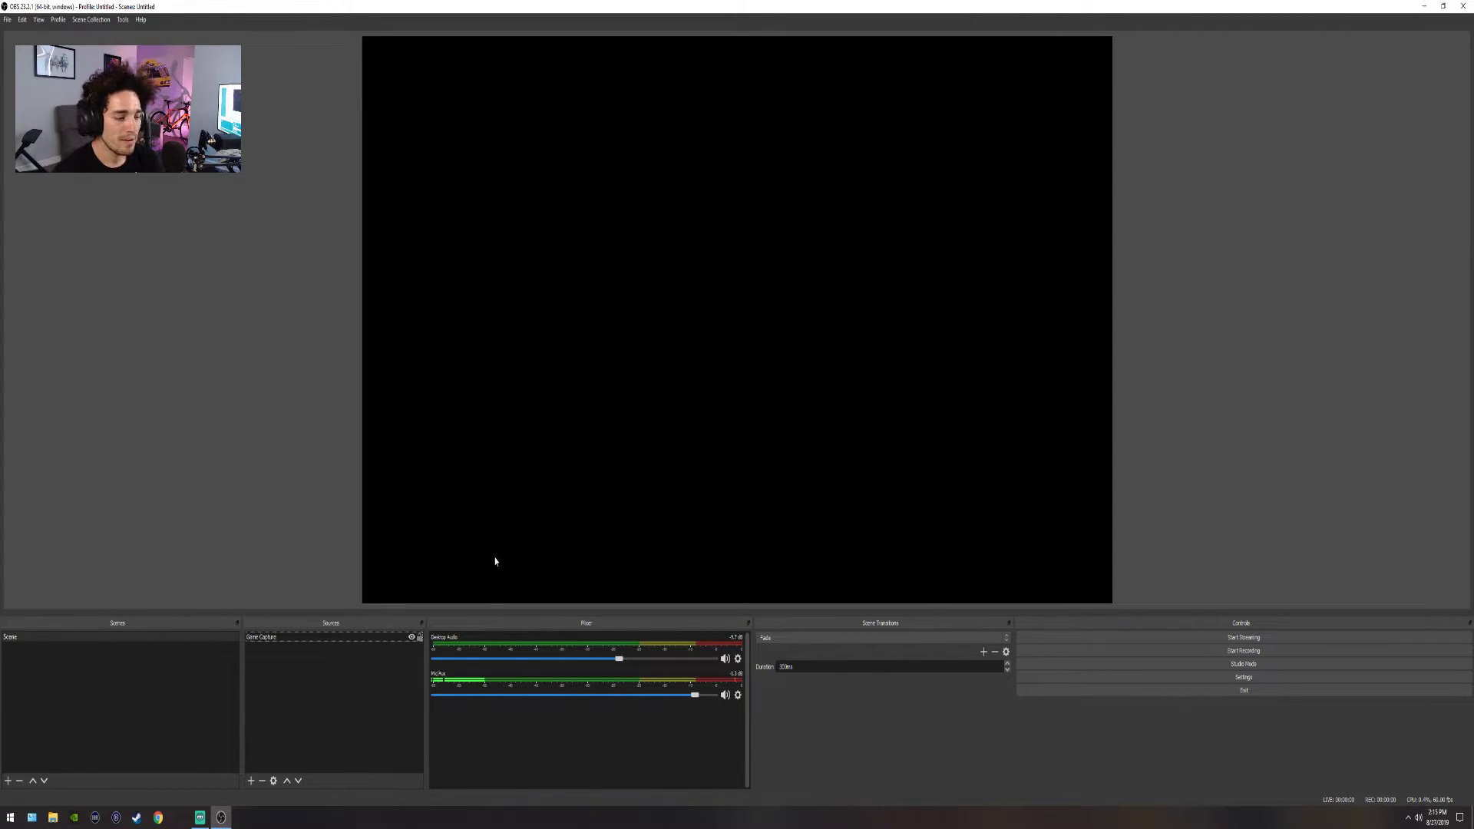
pyautogui.rightClick(261, 640)
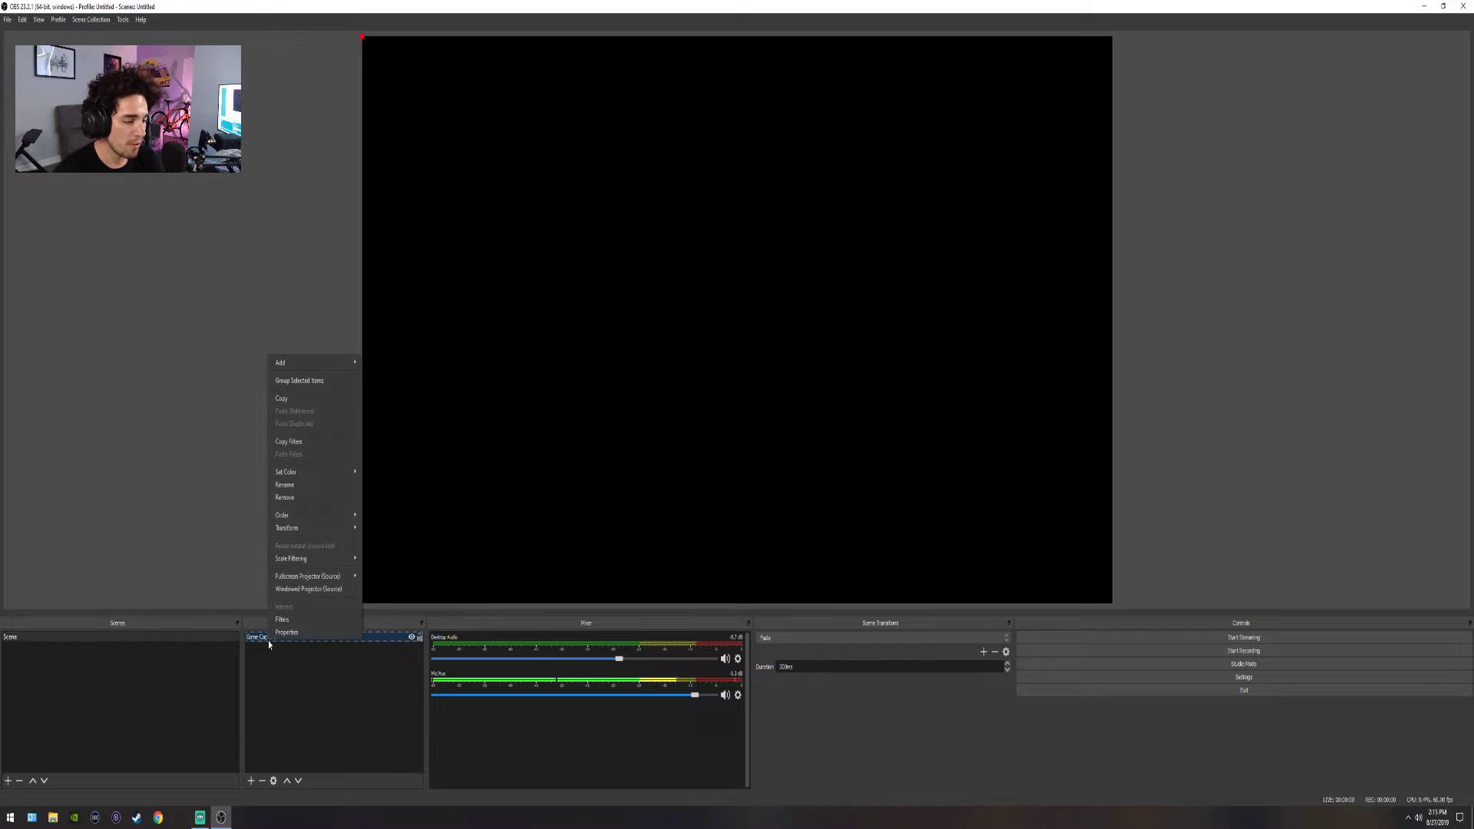
pyautogui.click(315, 499)
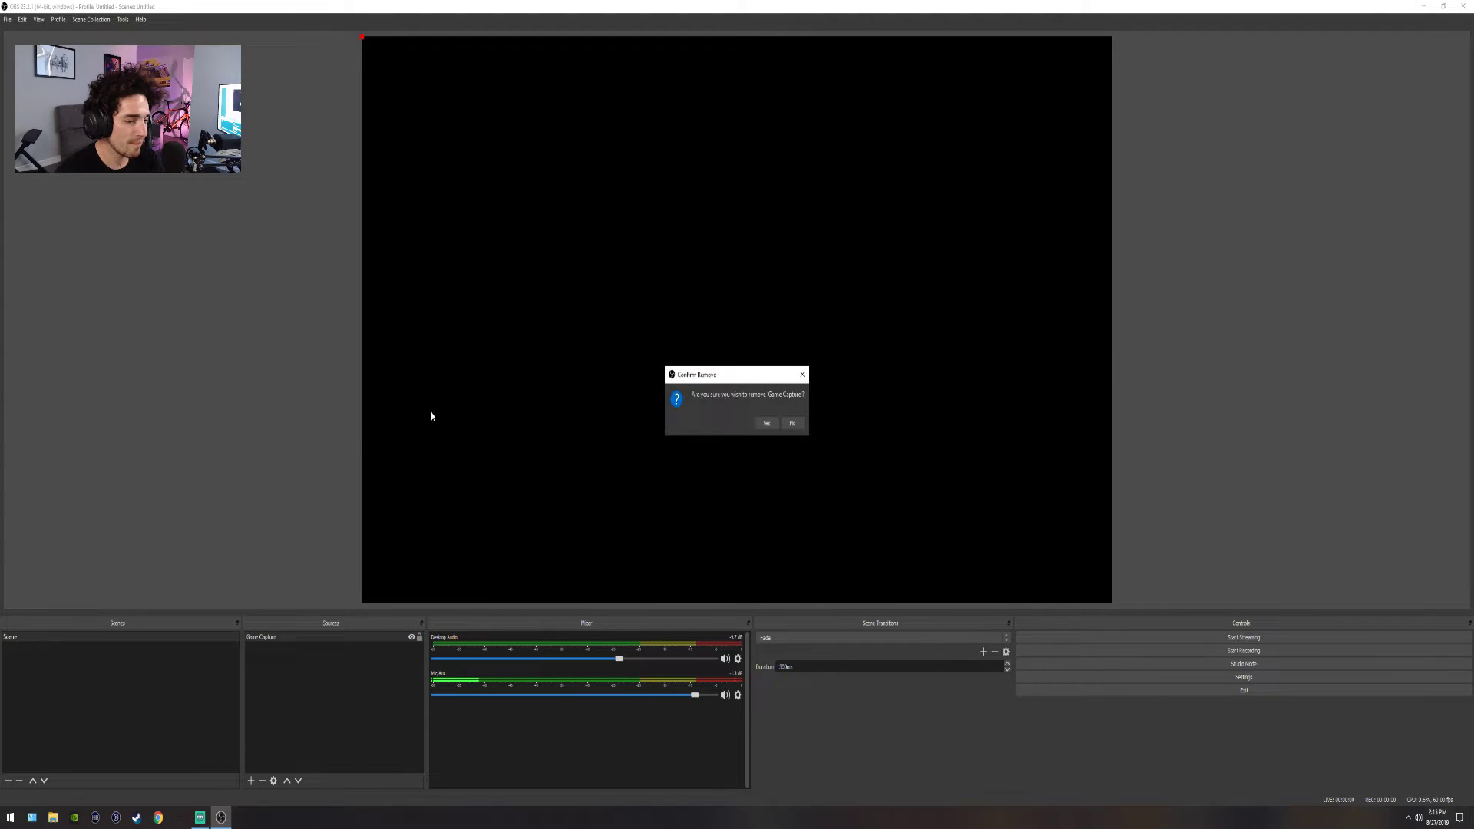
pyautogui.click(766, 423)
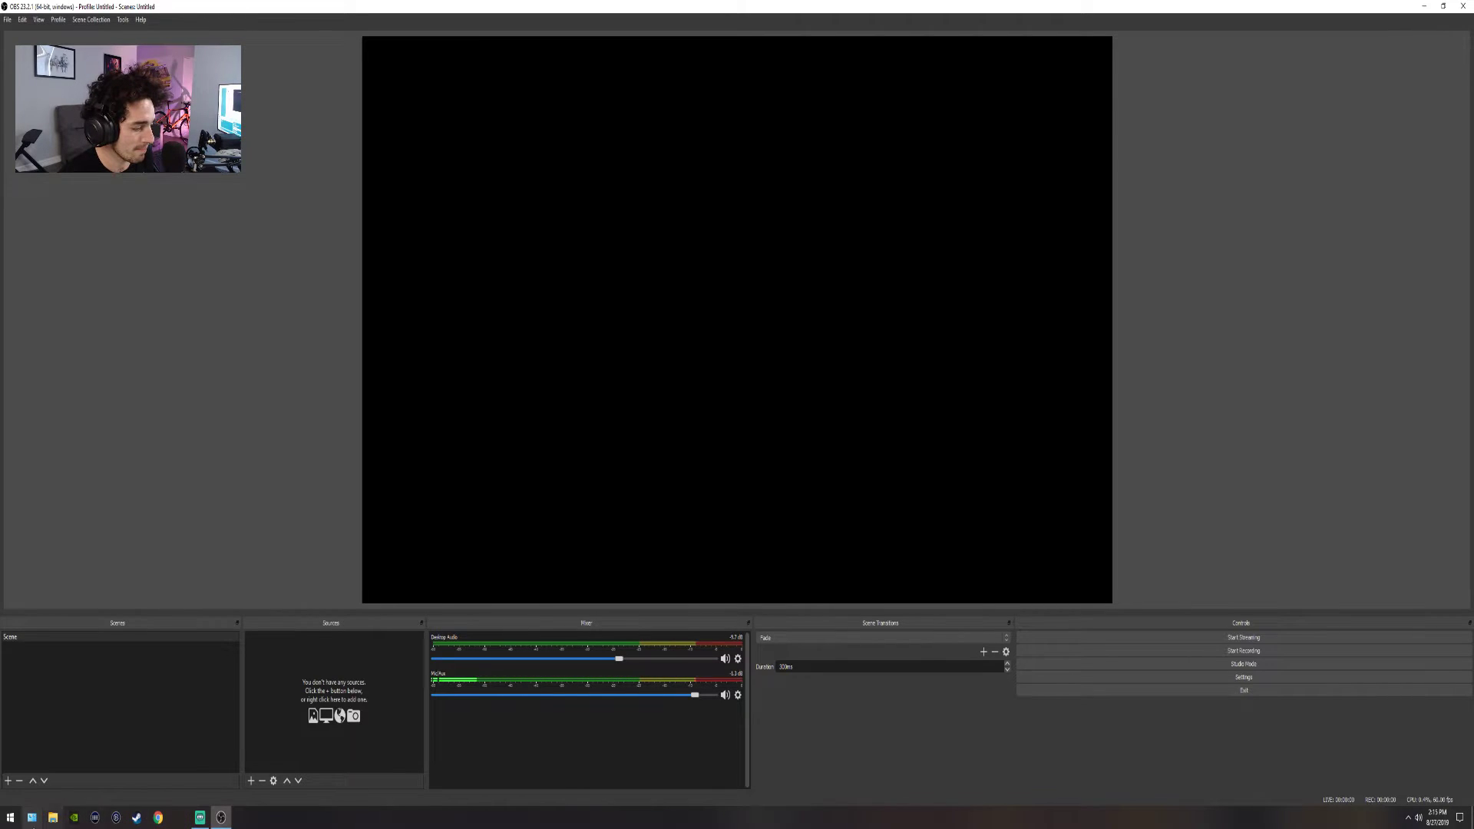
# Restore the OBS window from full screen, reposition it, and launch Rainbow Six Siege
pyautogui.click(1444, 6)
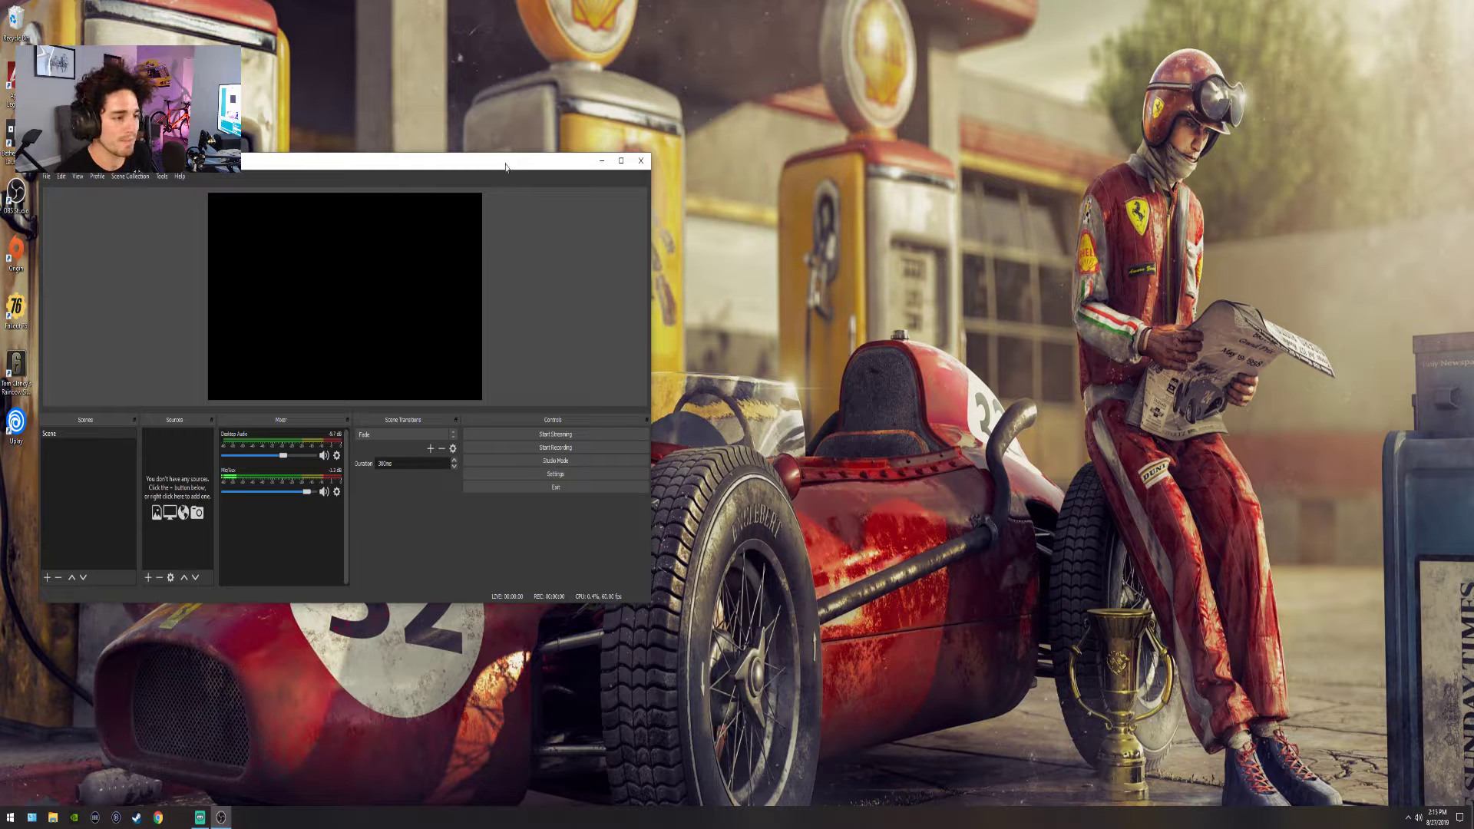
pyautogui.moveTo(505, 165); pyautogui.dragTo(1044, 71)
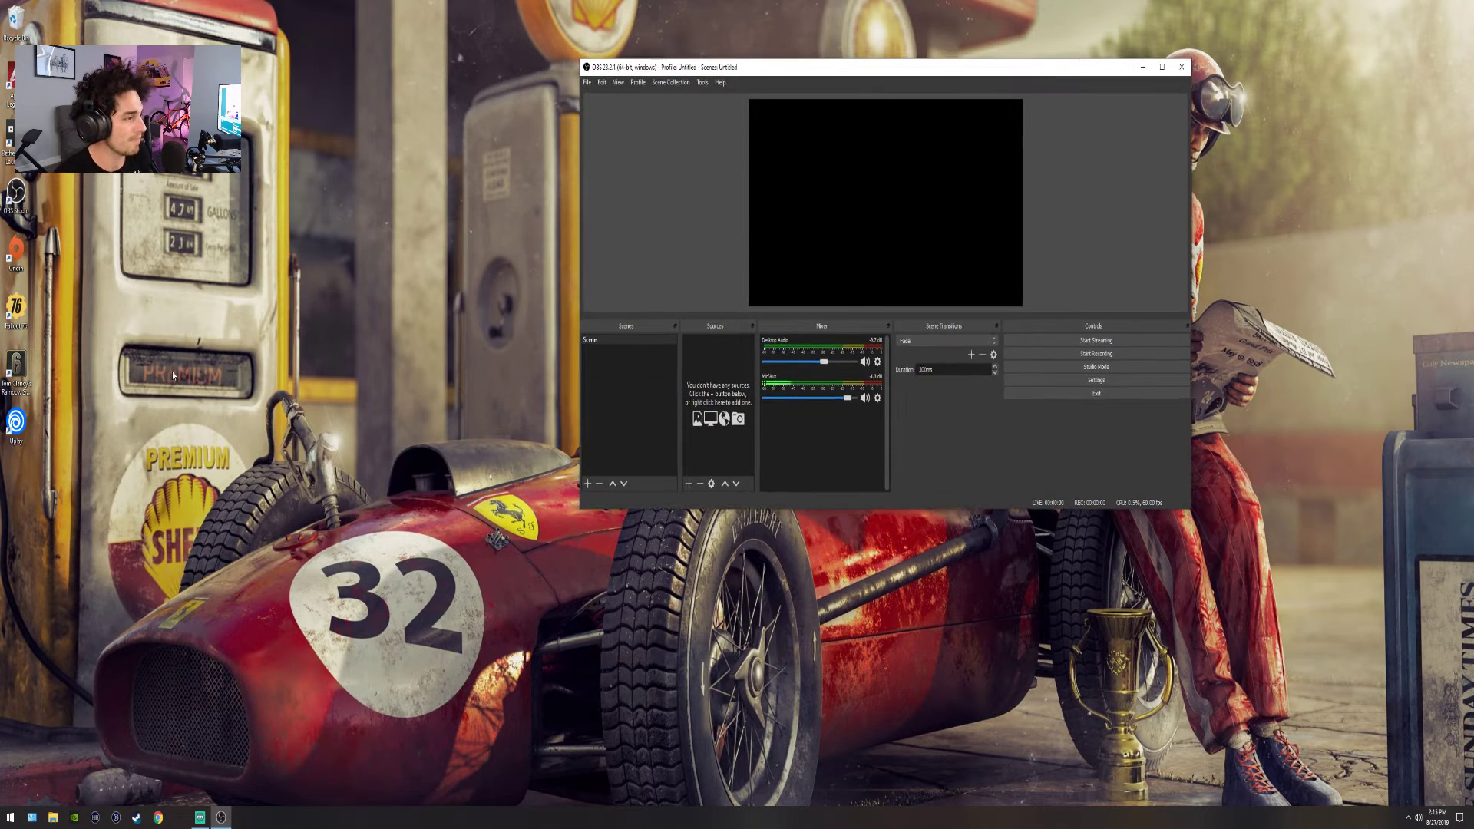
pyautogui.doubleClick(23, 371)
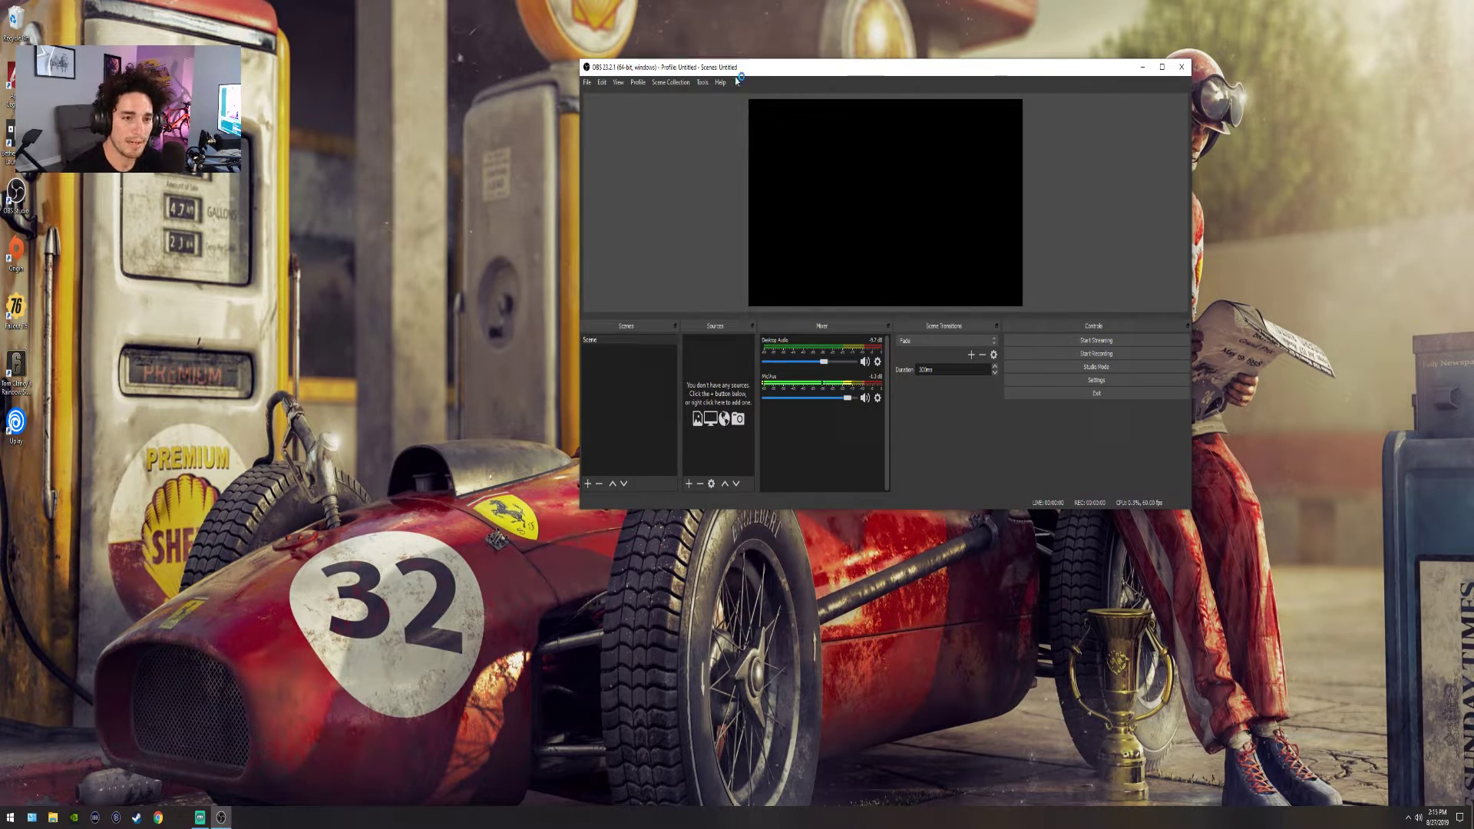
pyautogui.moveTo(750, 71); pyautogui.dragTo(648, 194)
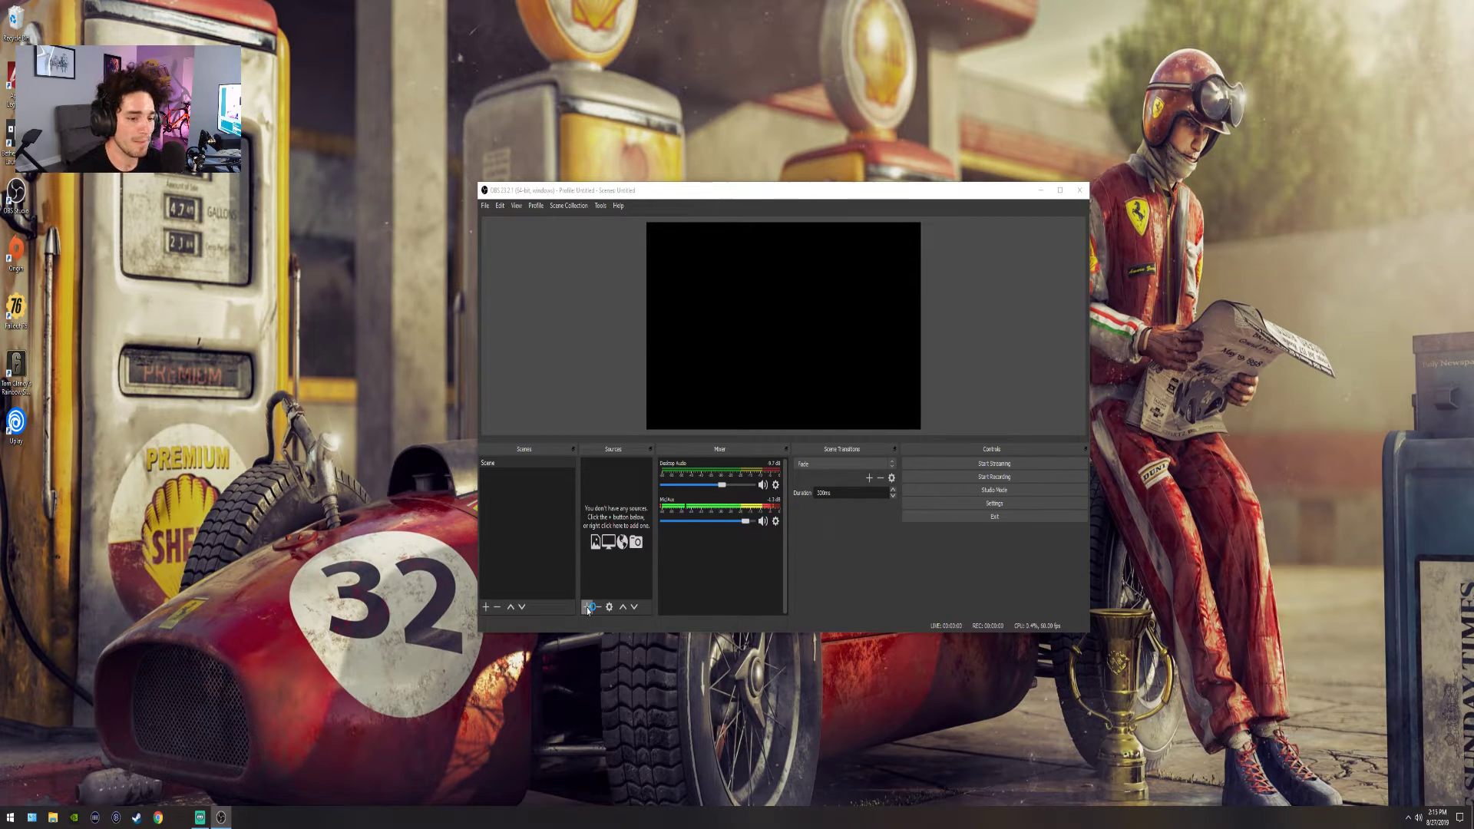
pyautogui.click(587, 607)
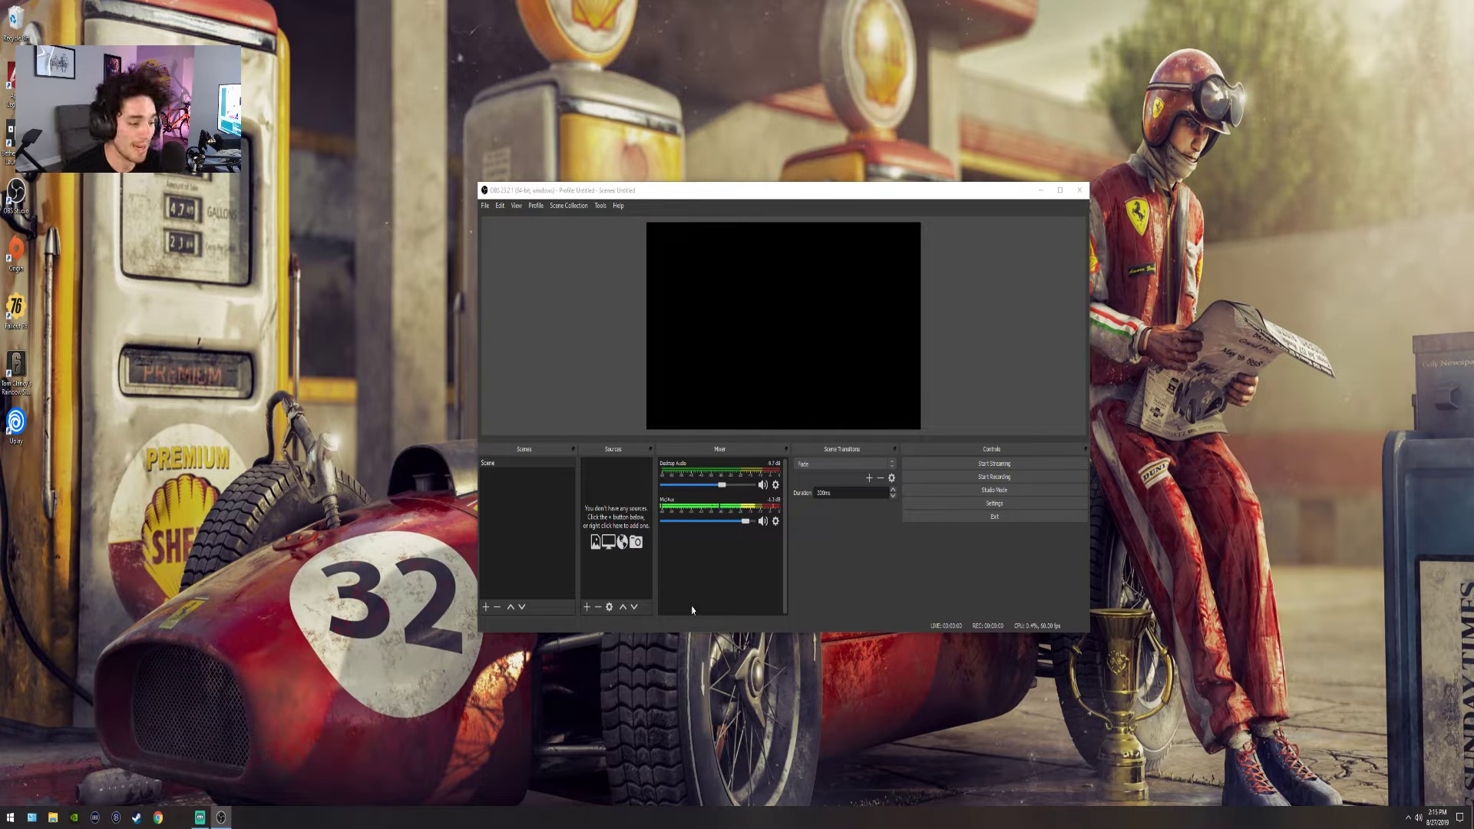
pyautogui.moveTo(1003, 200); pyautogui.dragTo(830, 79)
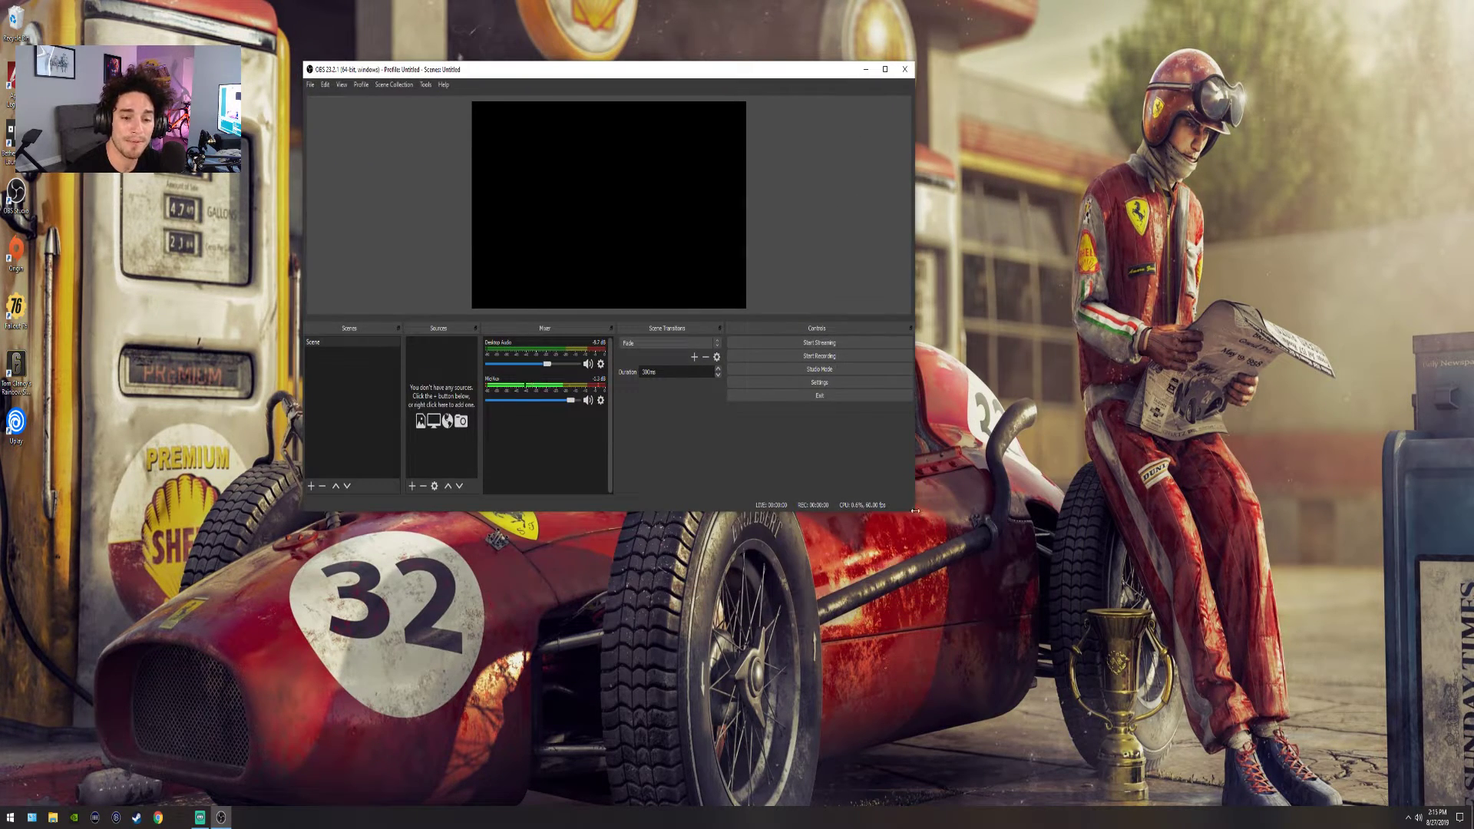
# Add a Game Capture source set to capture the Rainbow Six window specifically
pyautogui.moveTo(914, 509); pyautogui.dragTo(1180, 689)
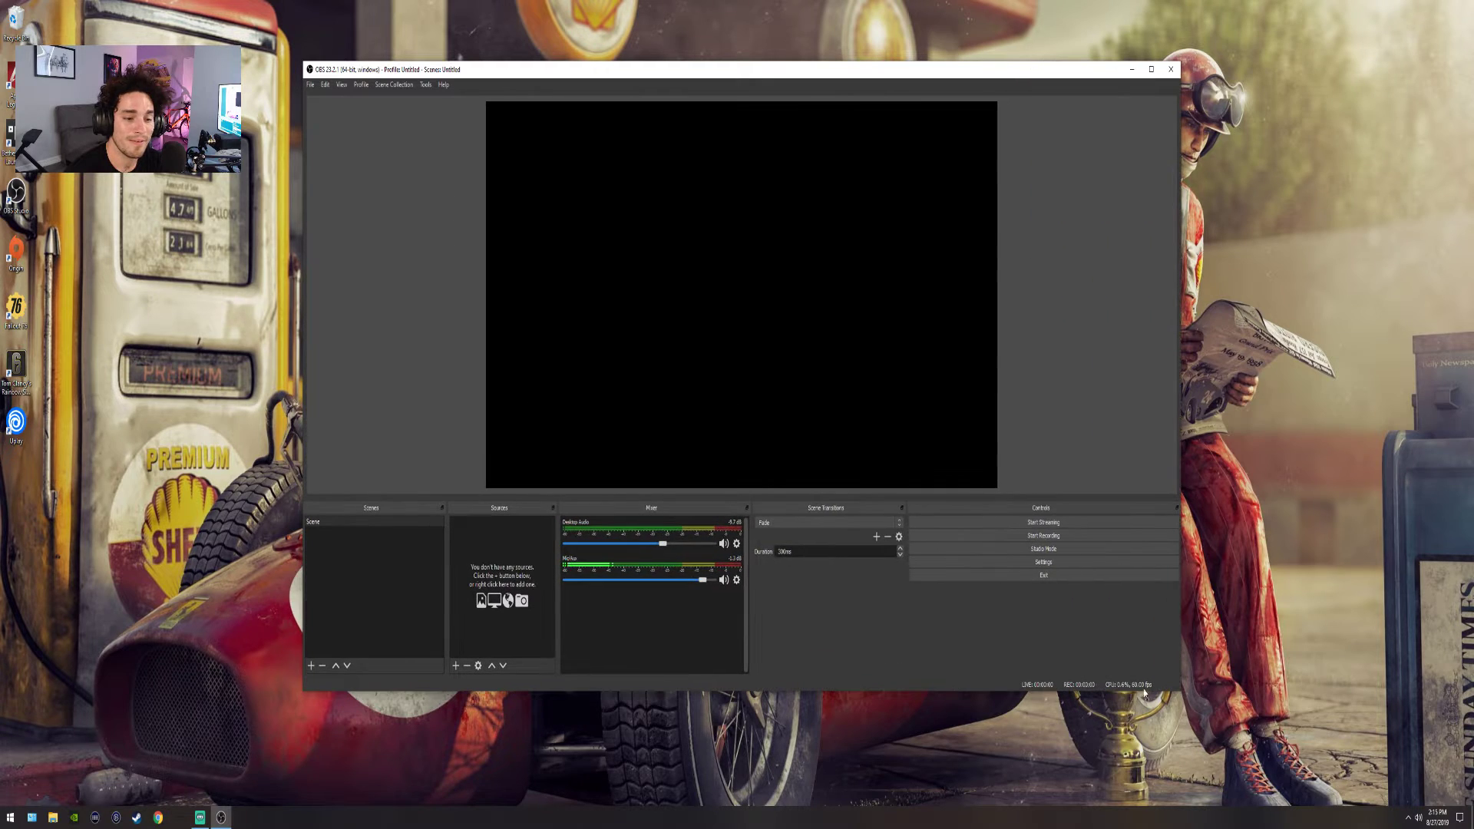
pyautogui.click(456, 665)
pyautogui.click(479, 540)
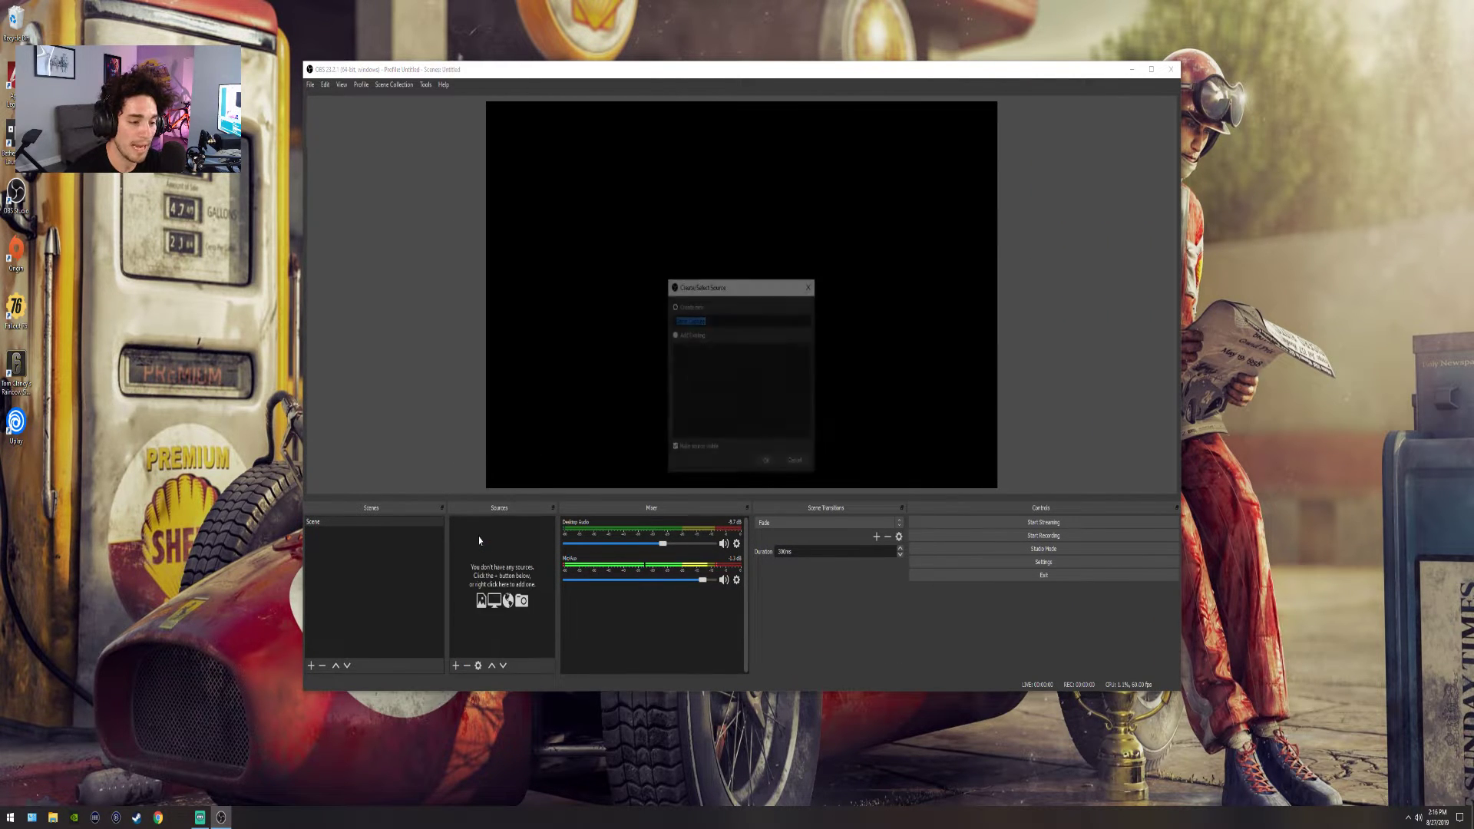
pyautogui.press('Return')
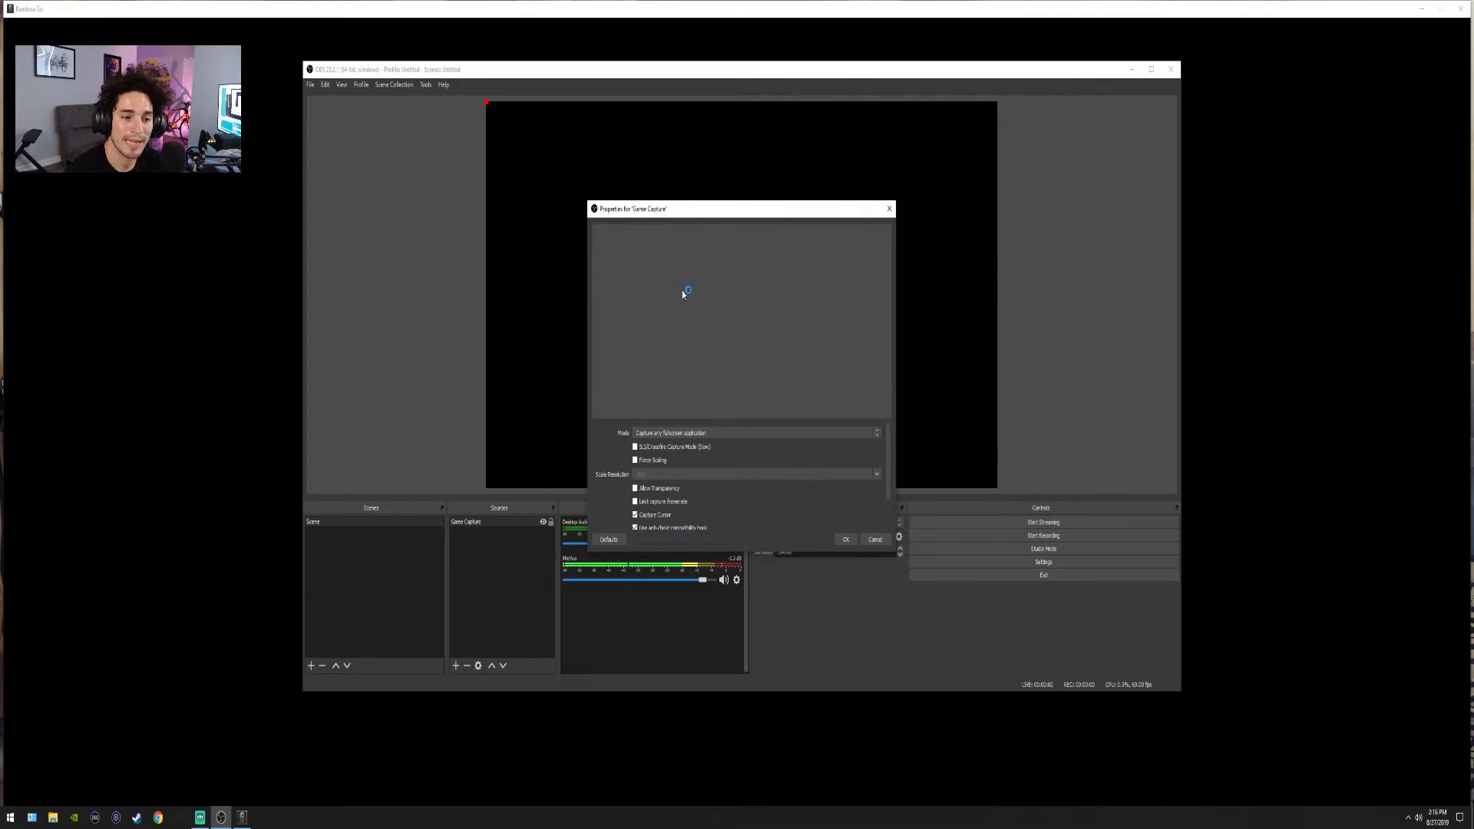
pyautogui.click(721, 433)
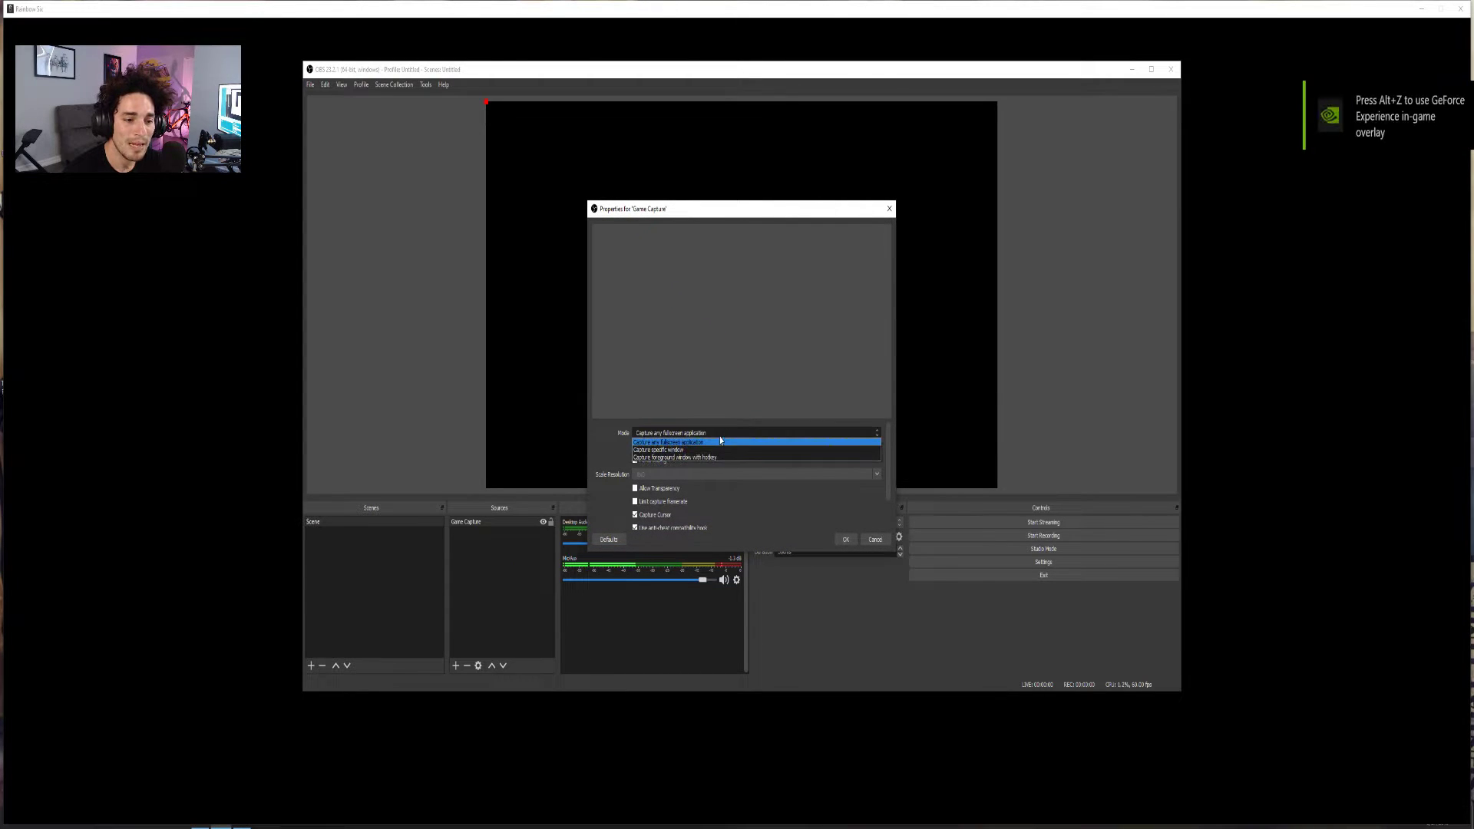
pyautogui.click(716, 449)
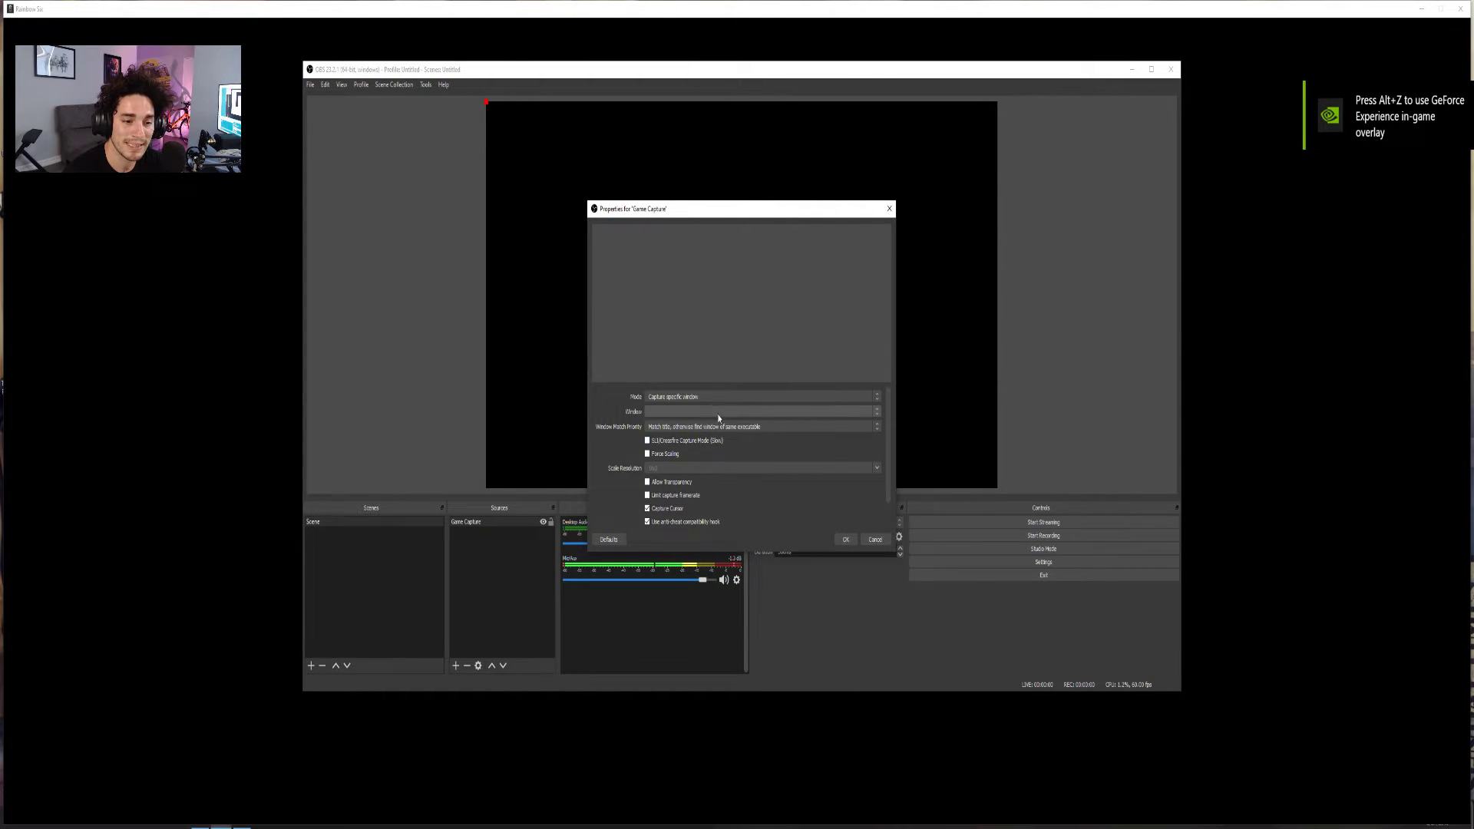
pyautogui.click(718, 412)
pyautogui.click(714, 442)
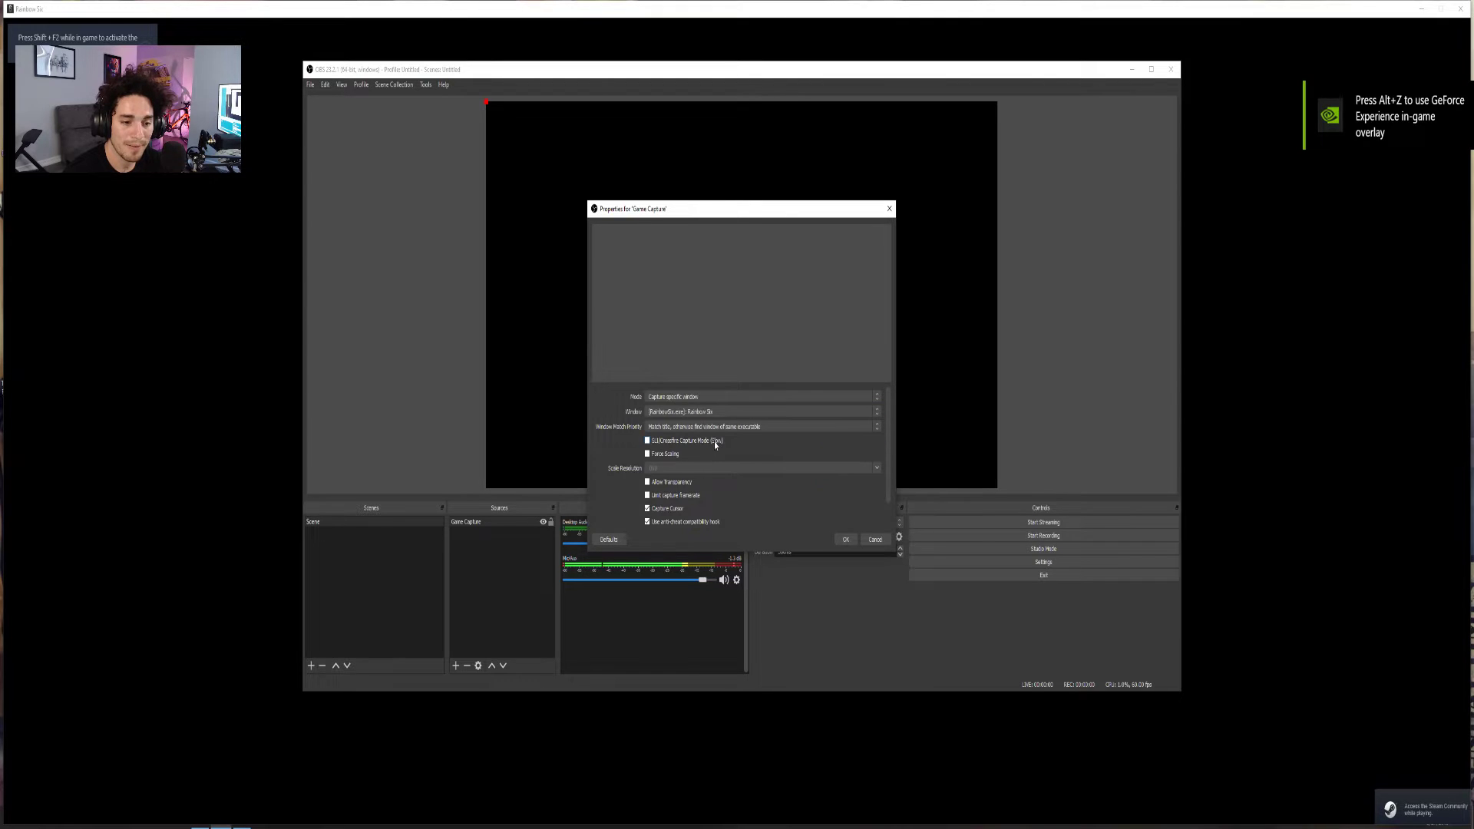
pyautogui.click(843, 540)
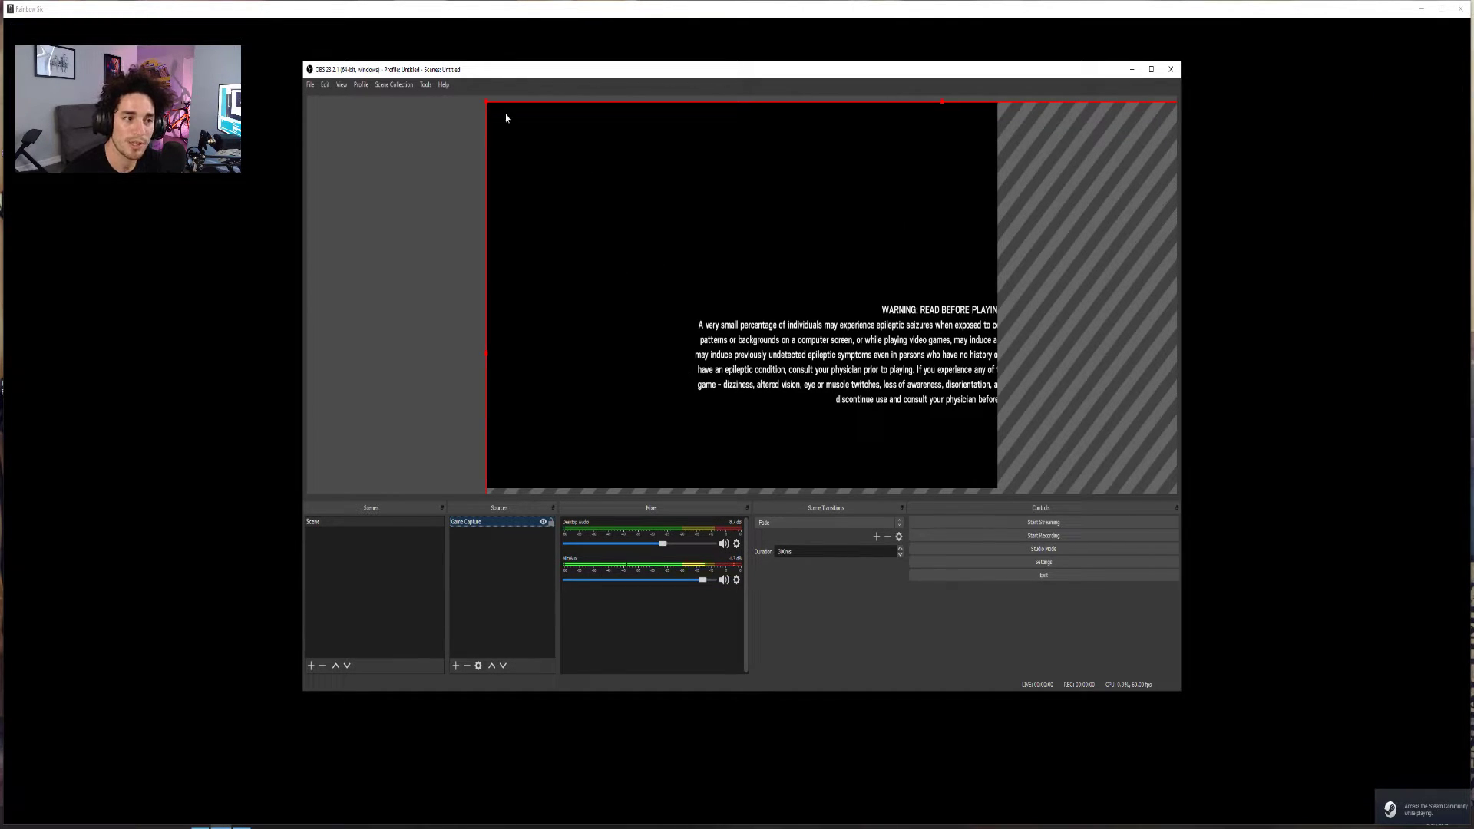
# Fit the Rainbow Six game capture to the canvas with Transform > Fit to screen
pyautogui.rightClick(631, 179)
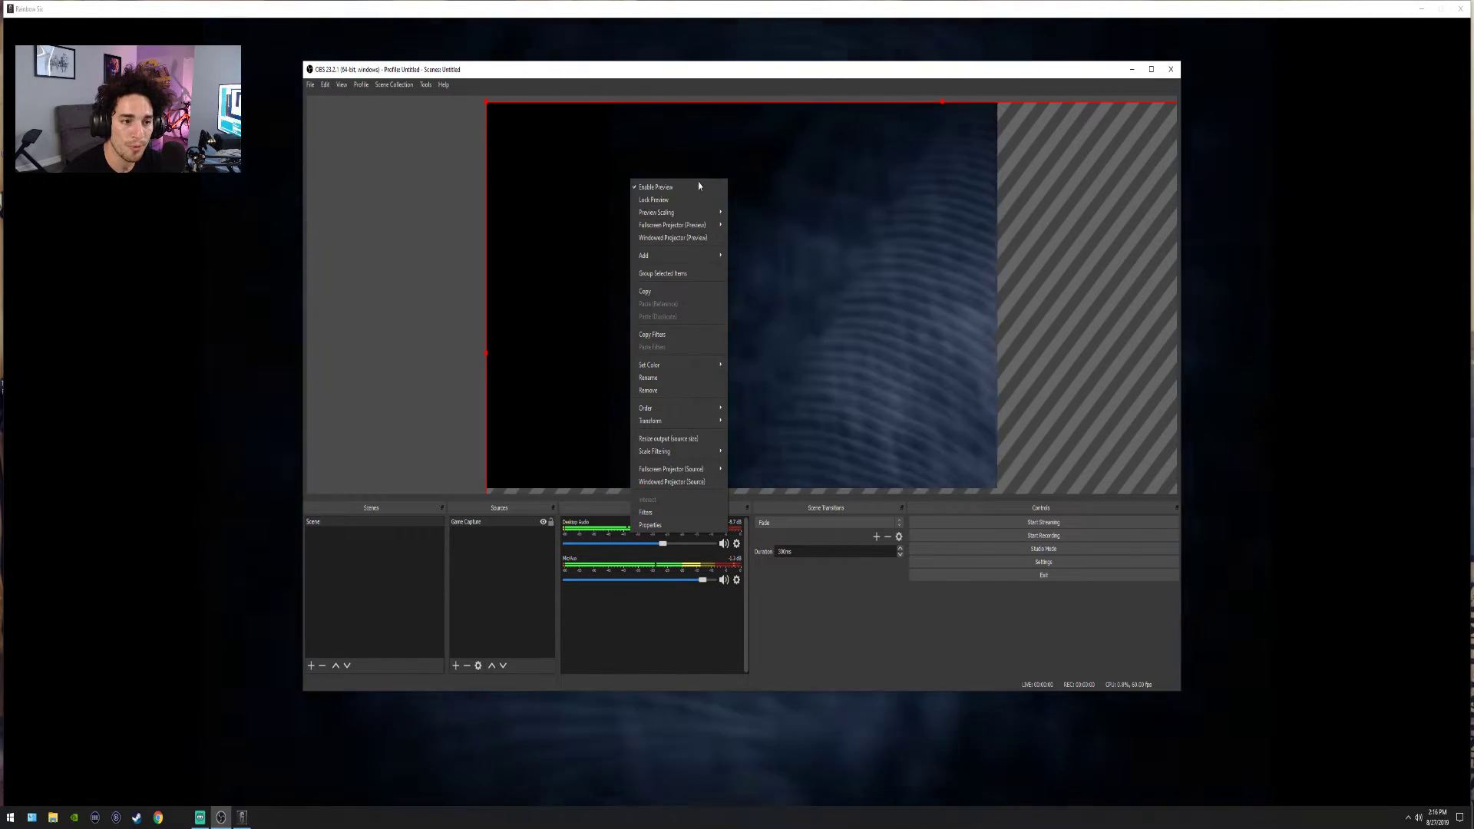
pyautogui.moveTo(691, 420)
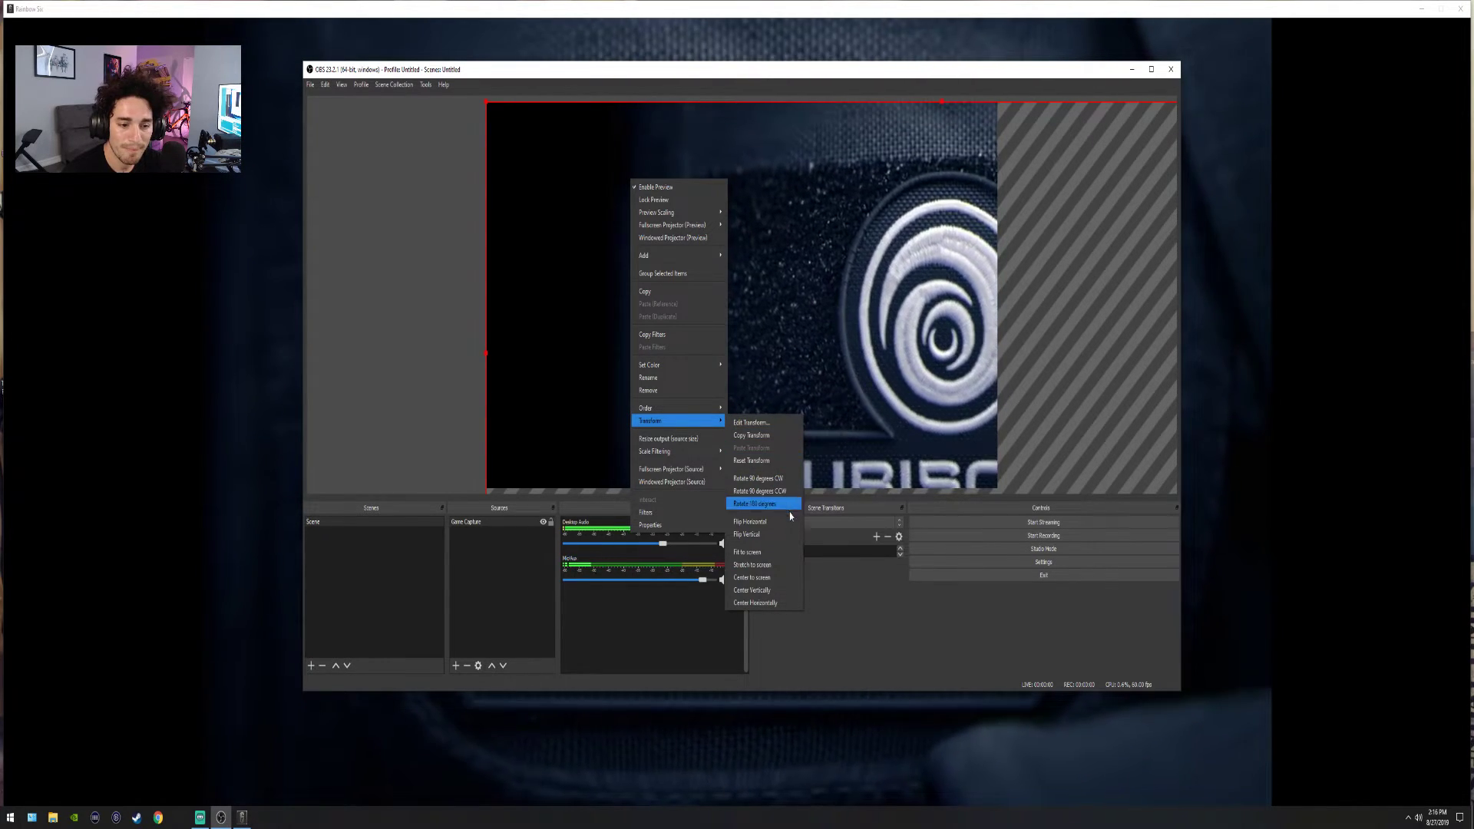
pyautogui.click(756, 552)
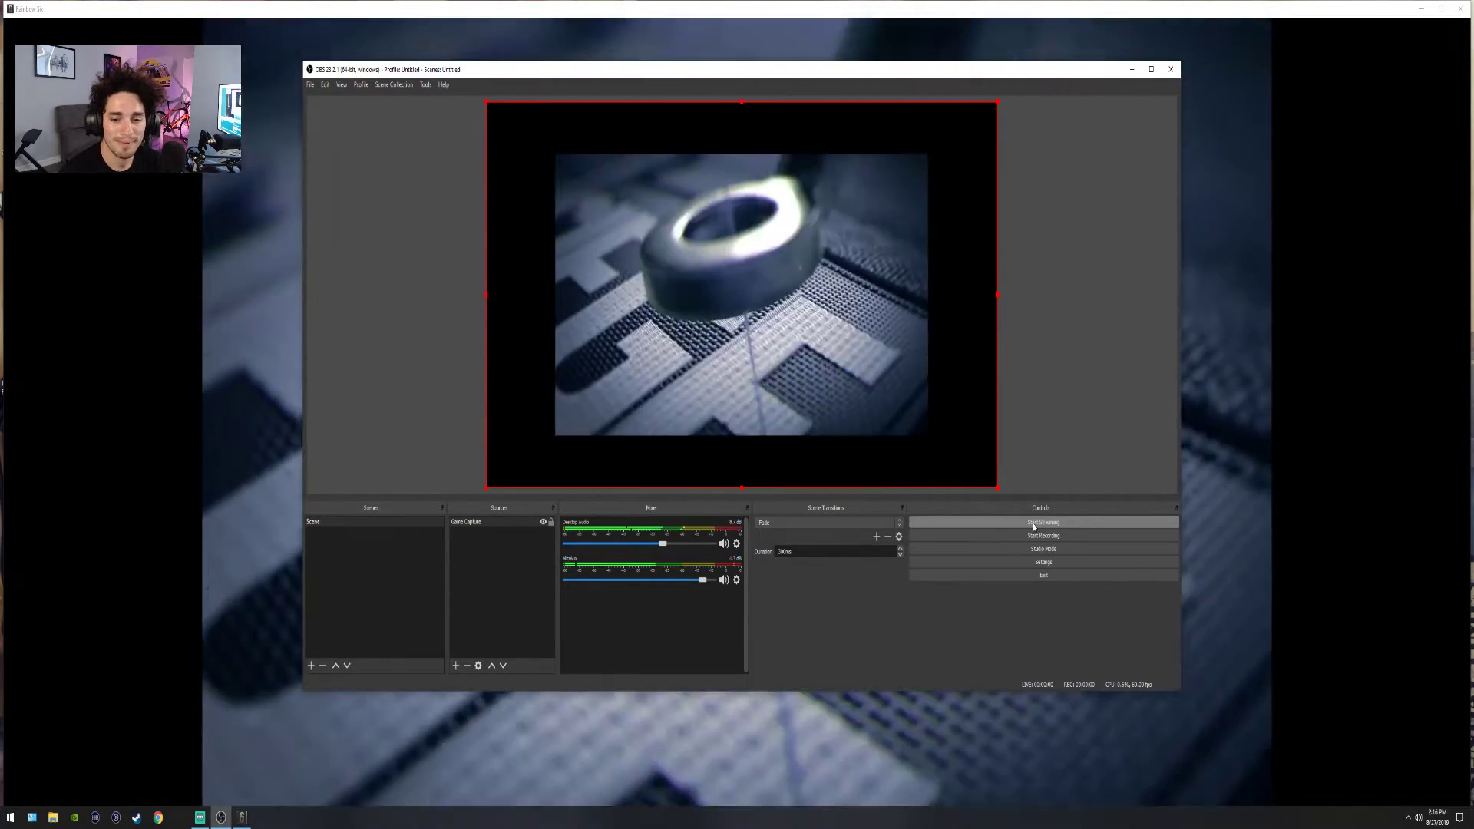
pyautogui.click(1048, 255)
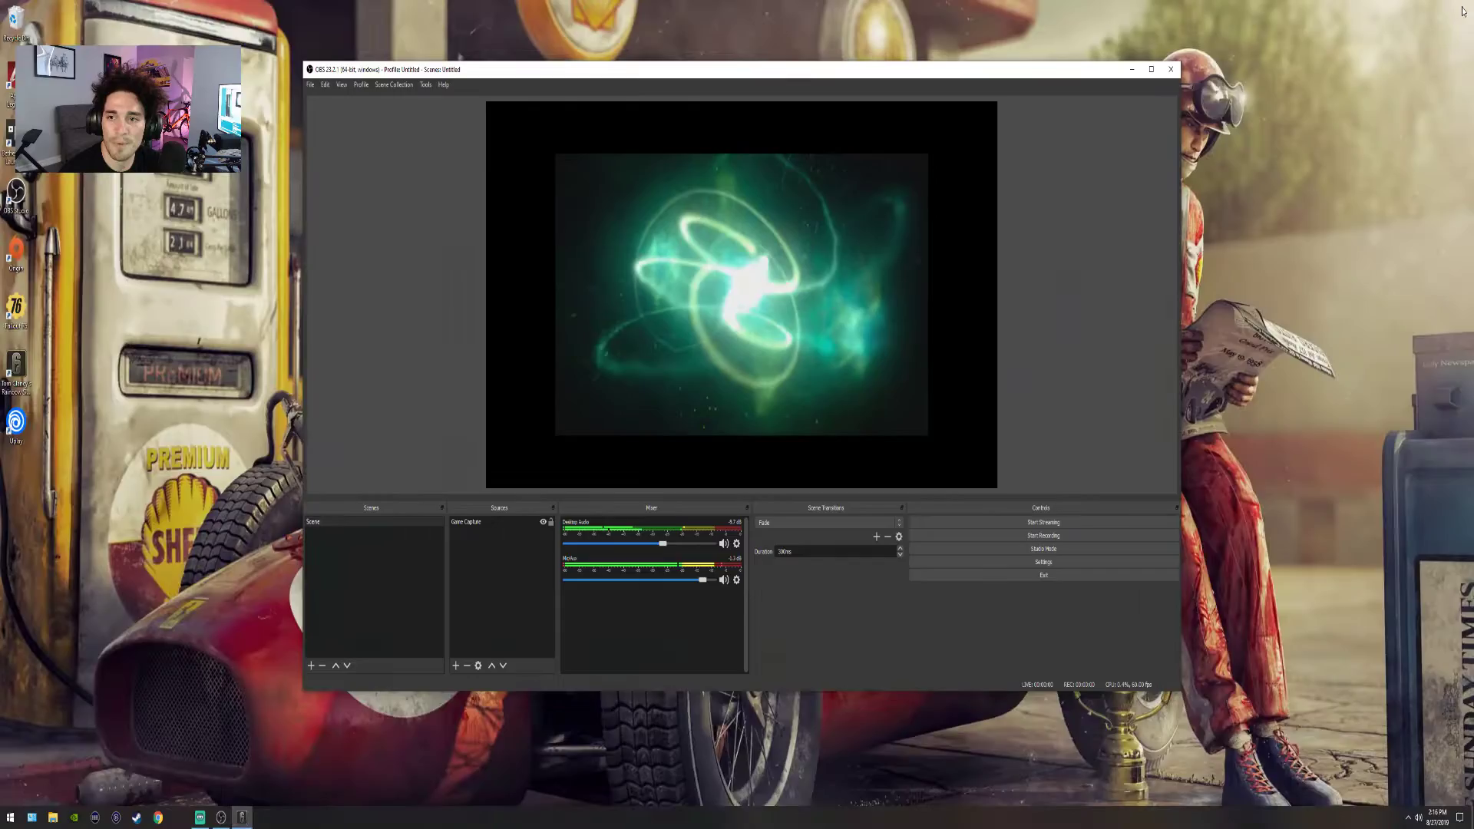
pyautogui.moveTo(891, 76); pyautogui.dragTo(767, 64)
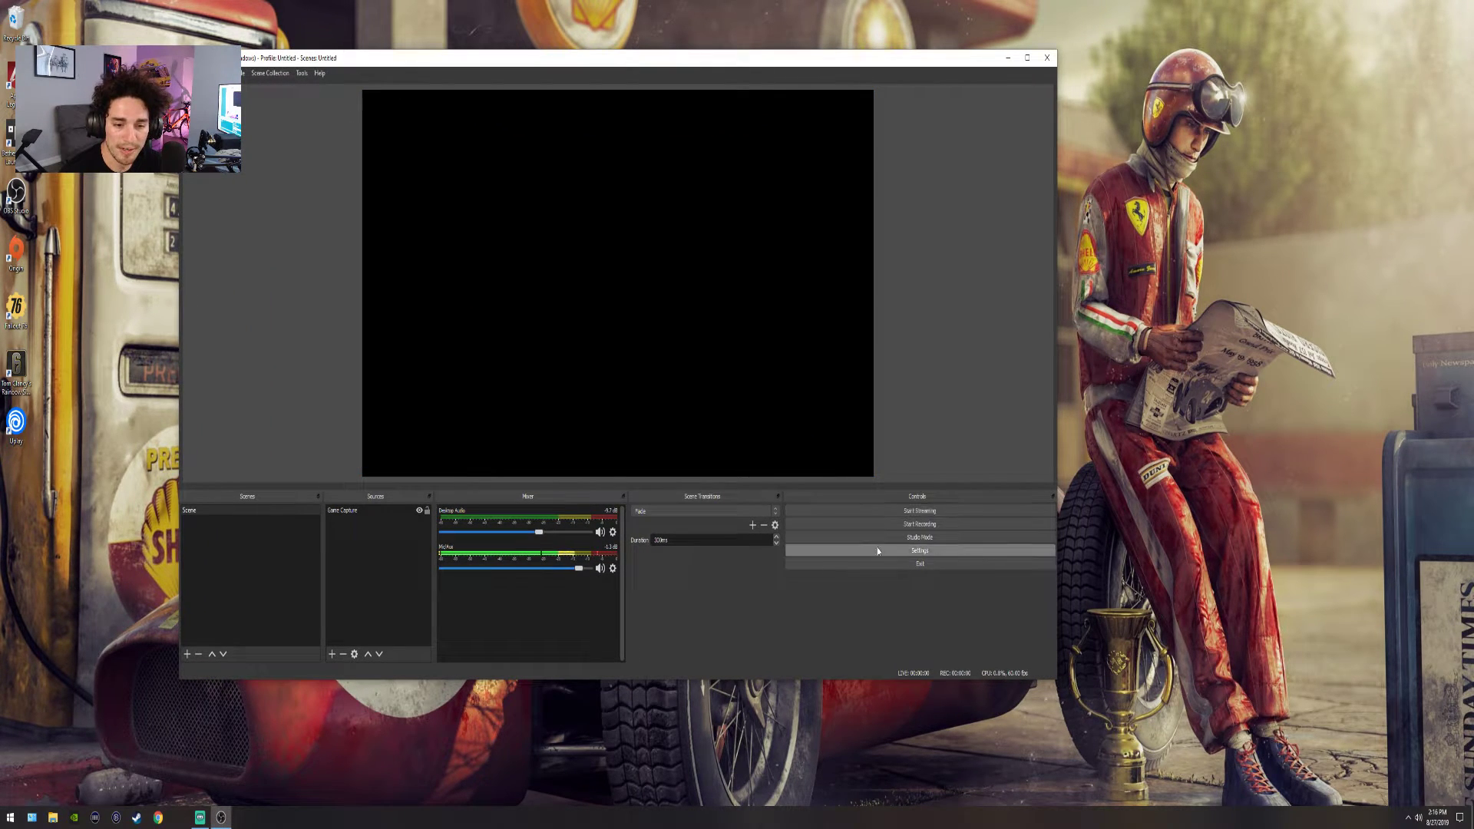
# Set the stream Service to YouTube / YouTube Gaming and paste in the stream key
pyautogui.click(877, 550)
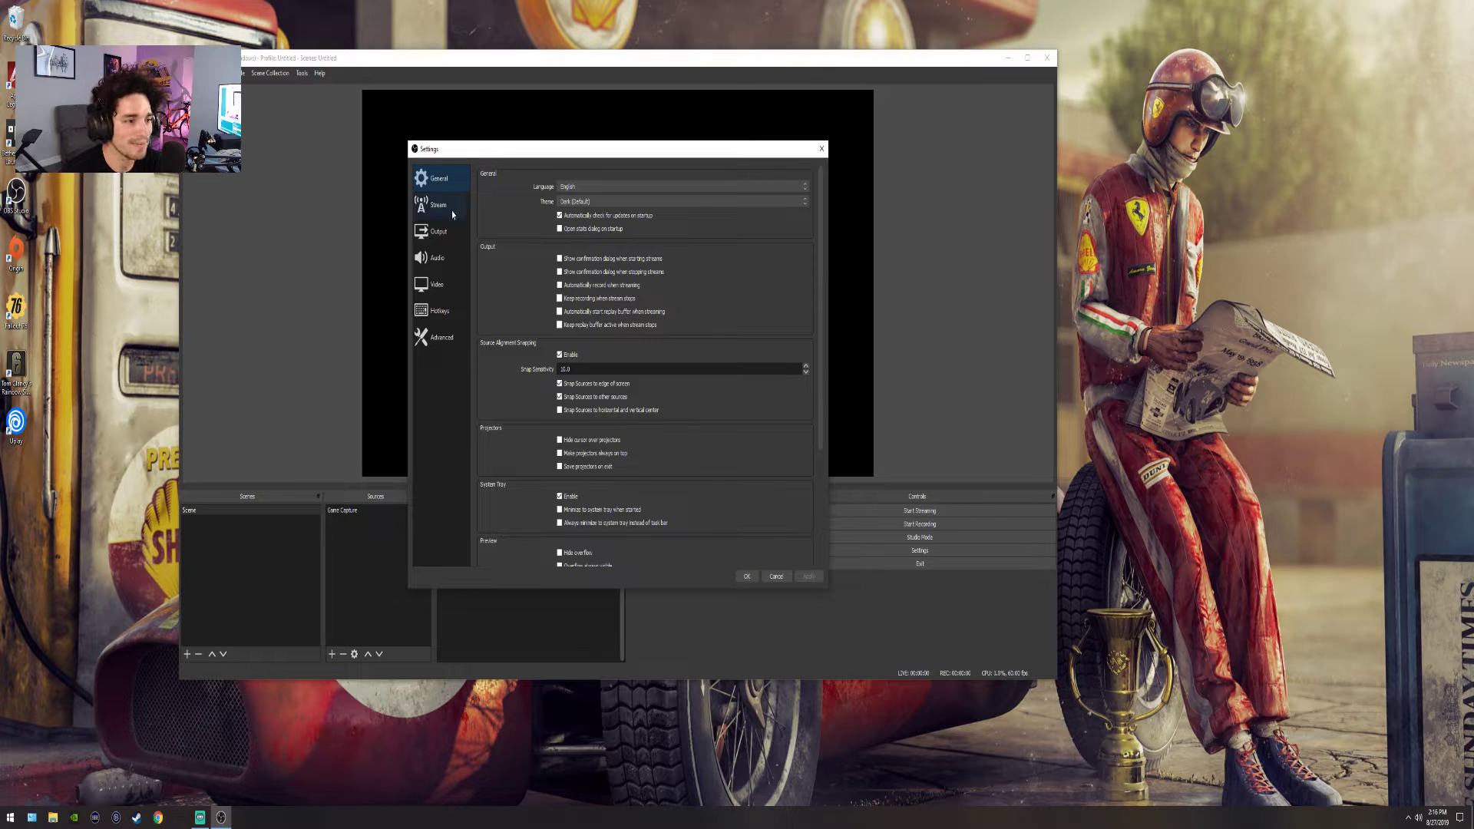
pyautogui.click(449, 207)
pyautogui.click(565, 179)
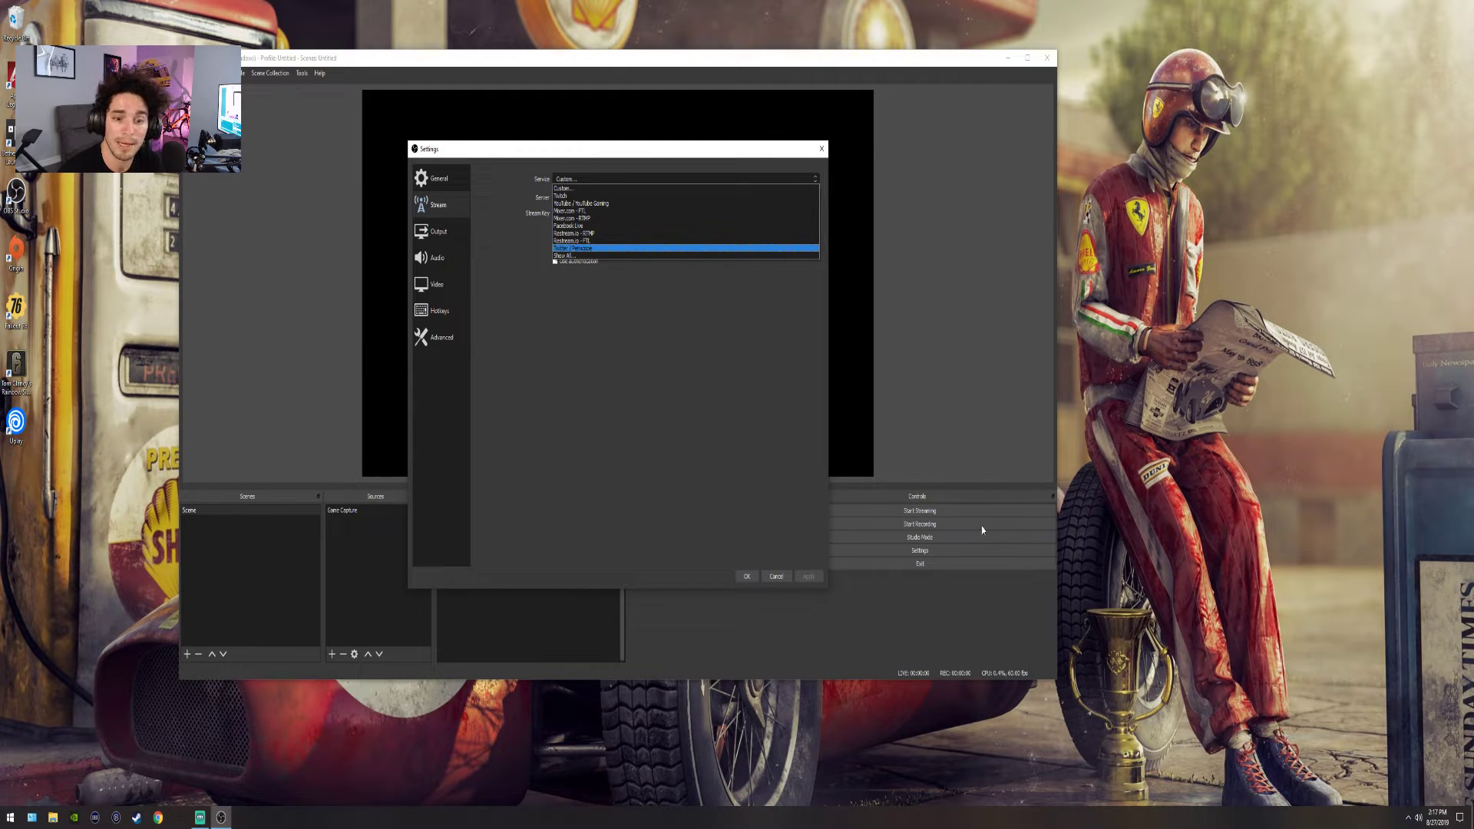
pyautogui.click(610, 202)
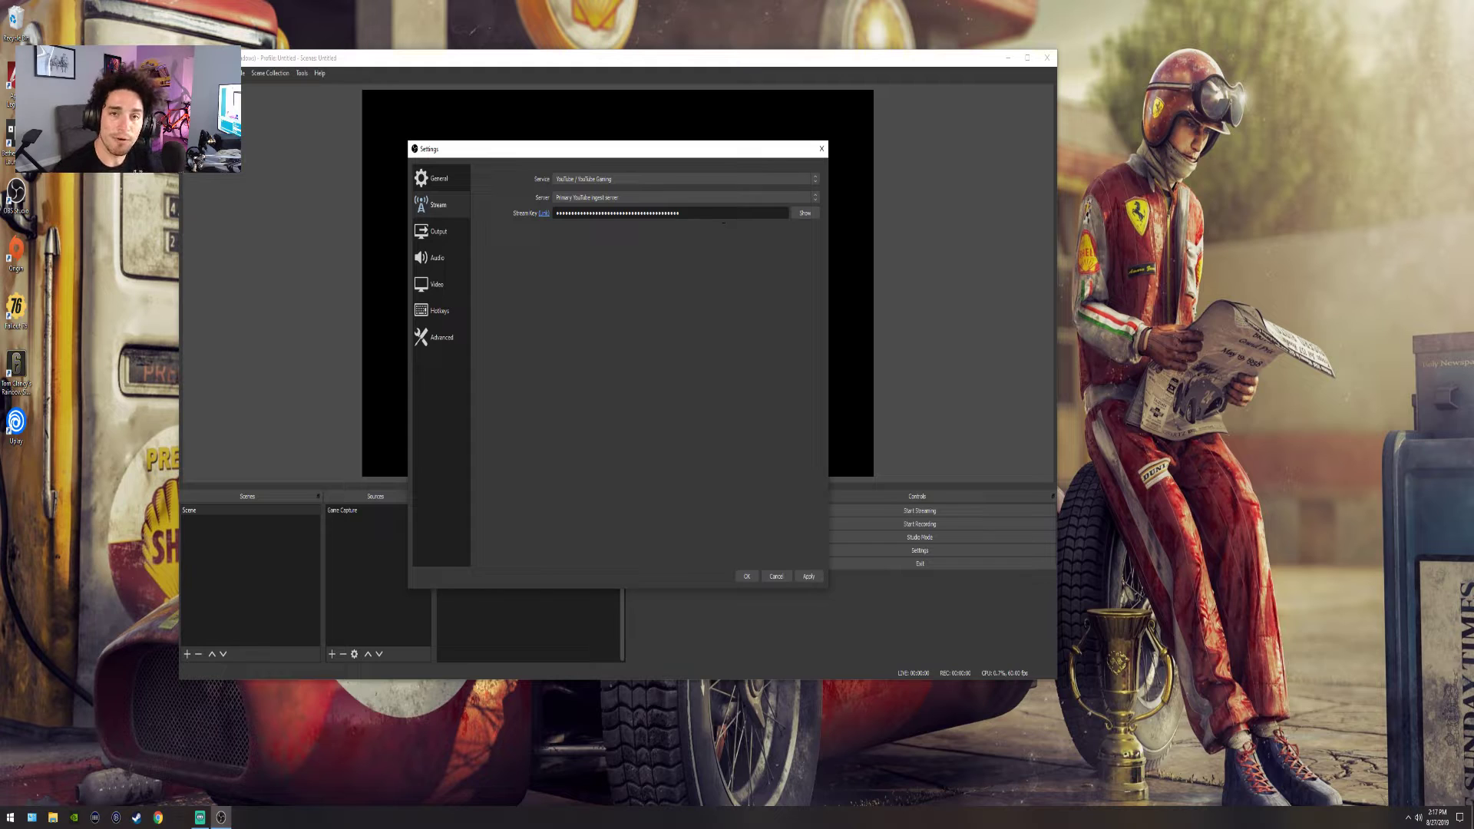
pyautogui.moveTo(719, 212); pyautogui.dragTo(536, 229)
pyautogui.press('BackSpace')
pyautogui.hotkey('ctrl', 'v')
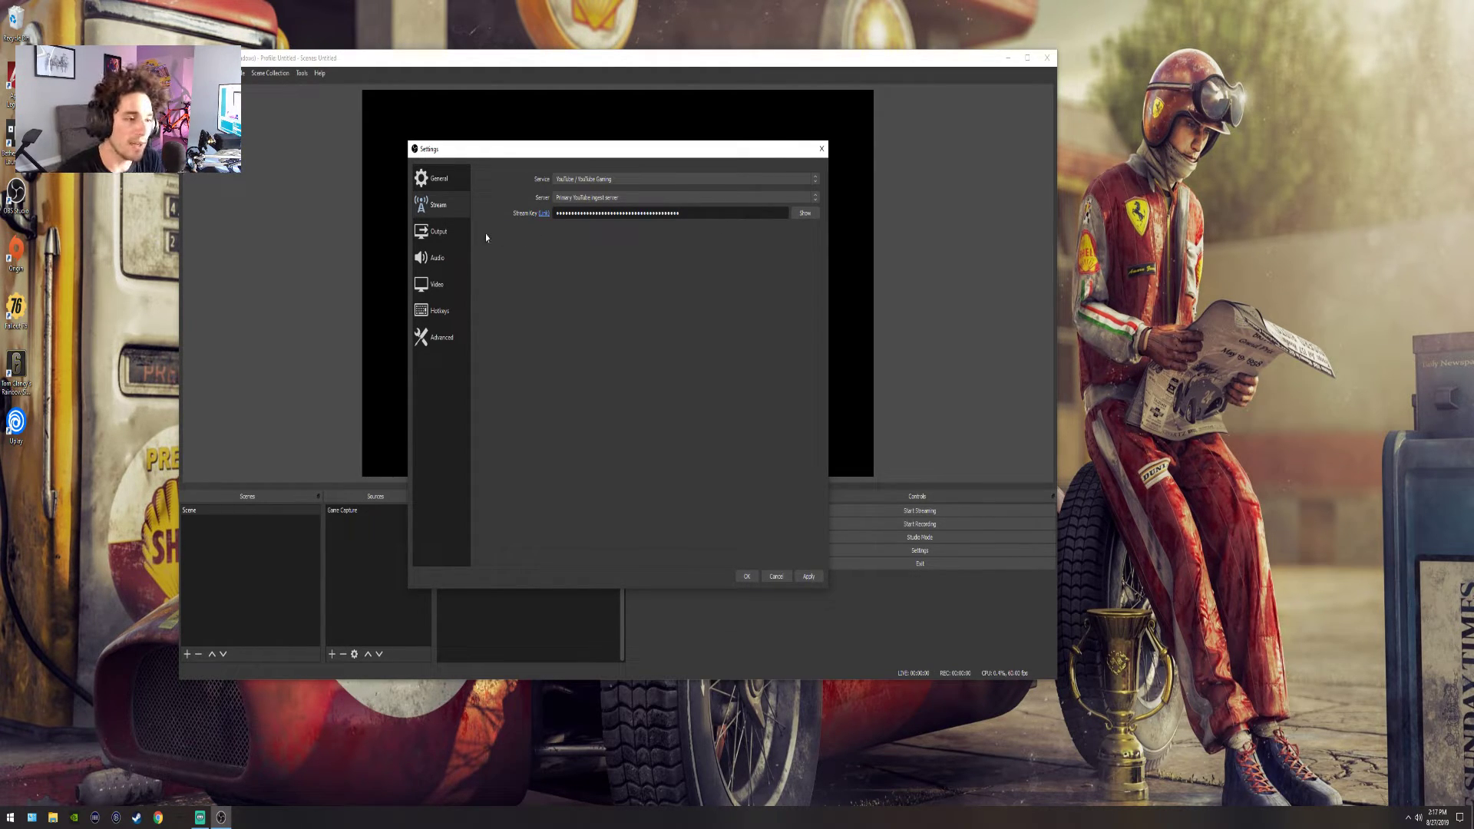
# Switch the streaming encoder to NVIDIA NVENC H.264 (new) with a 7500 Kbps bitrate
pyautogui.click(452, 233)
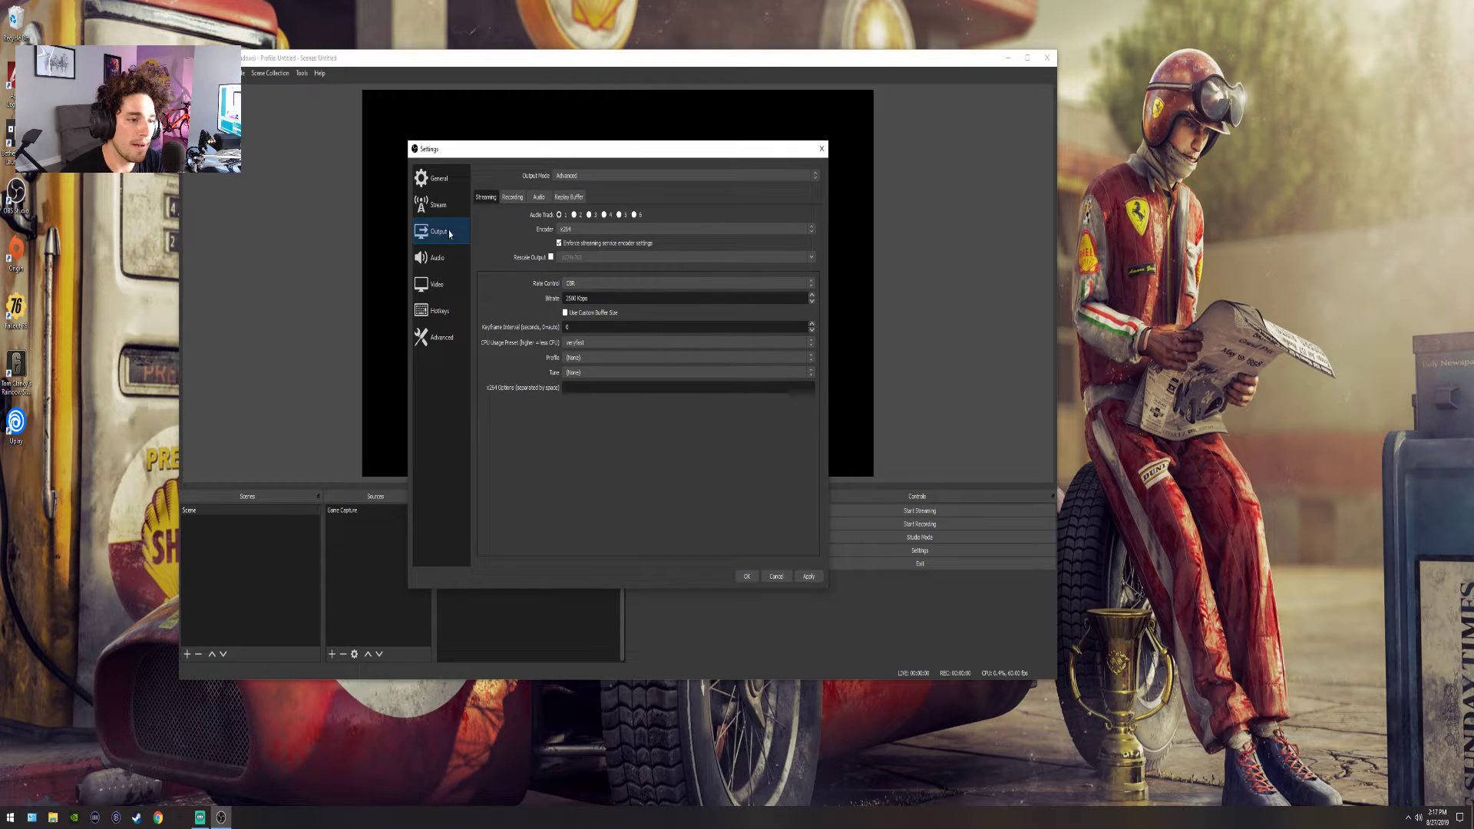
pyautogui.click(569, 231)
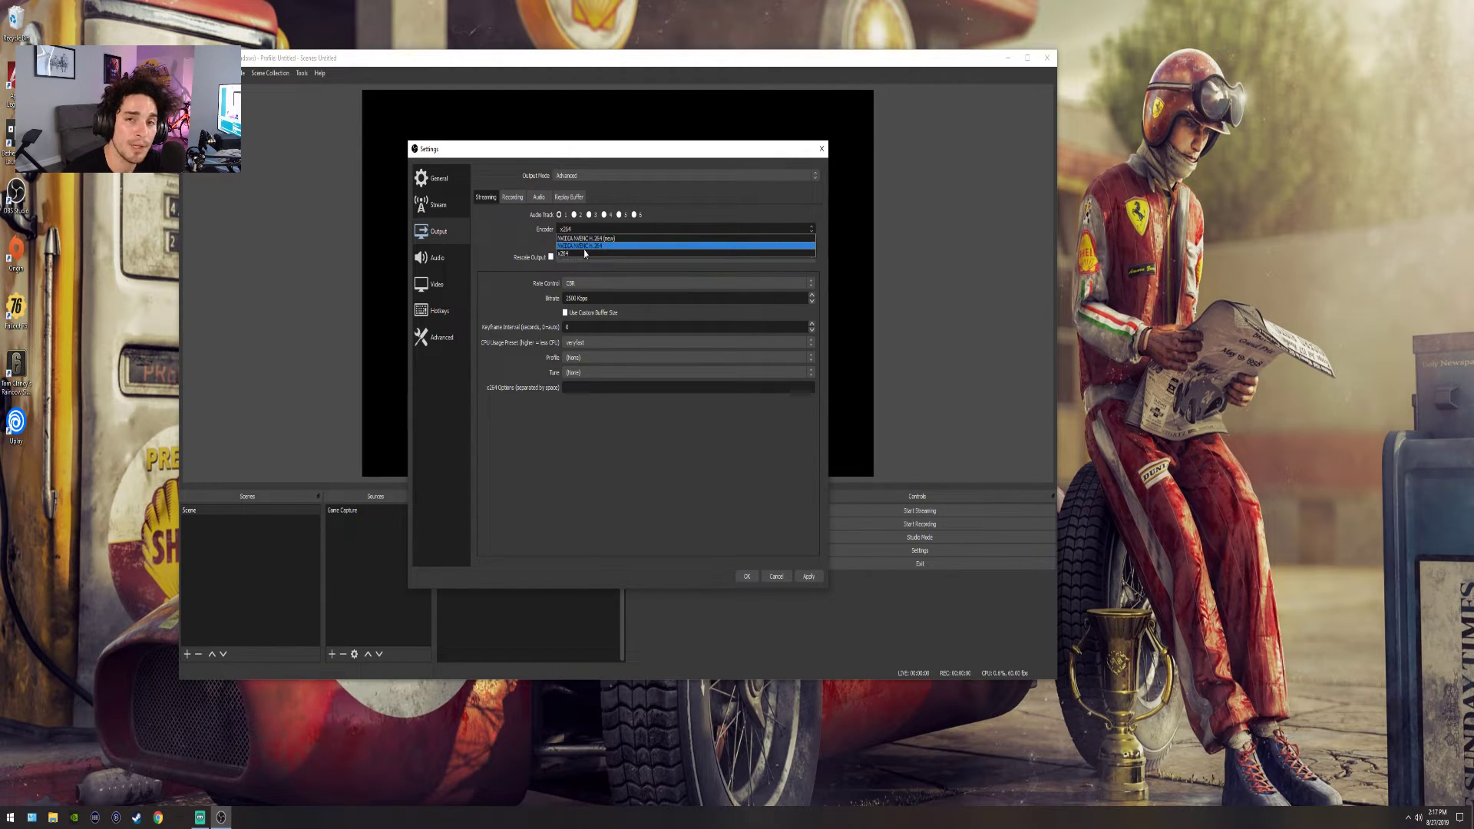
pyautogui.click(625, 239)
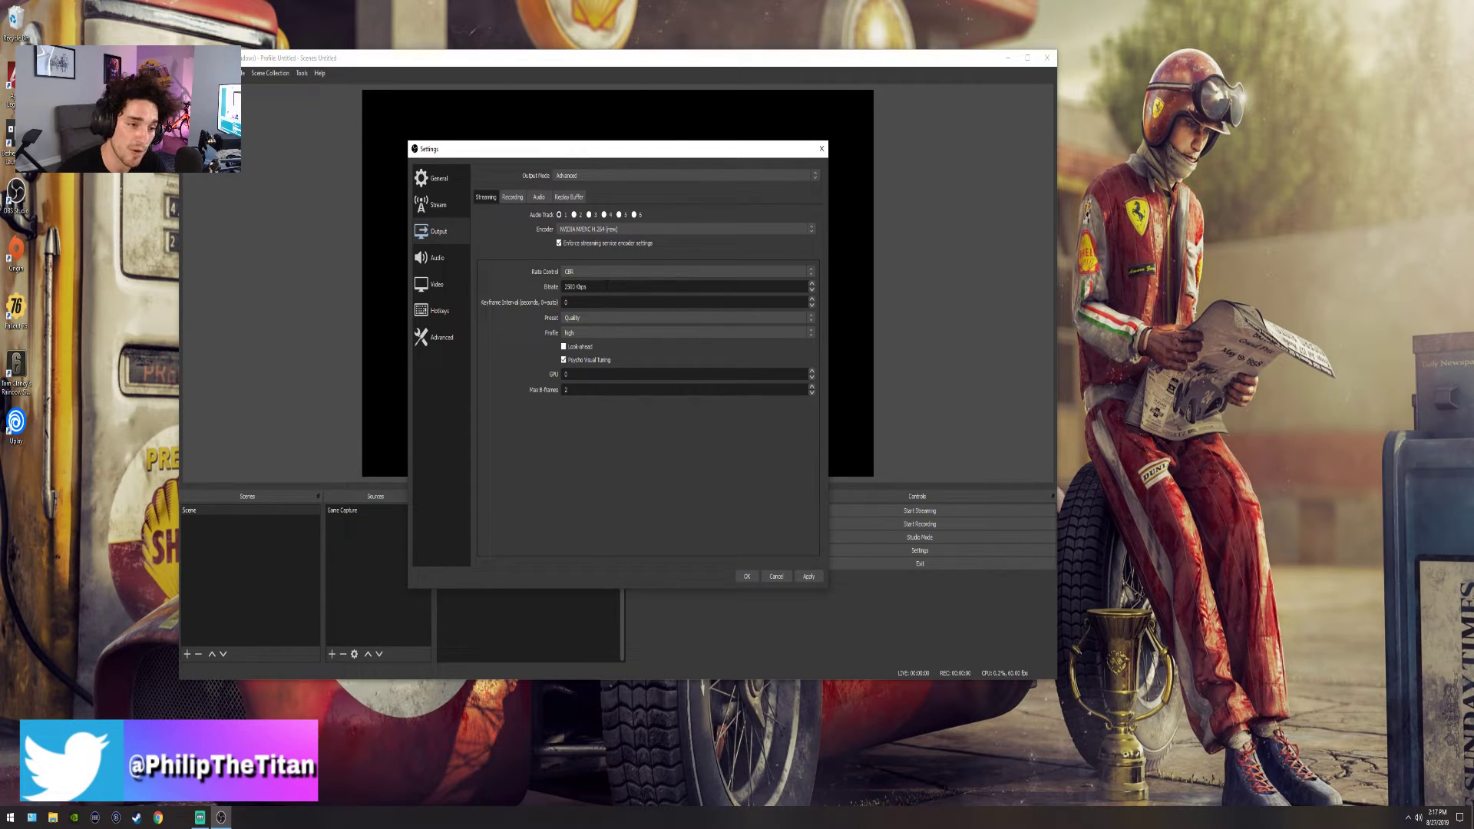
pyautogui.doubleClick(568, 286)
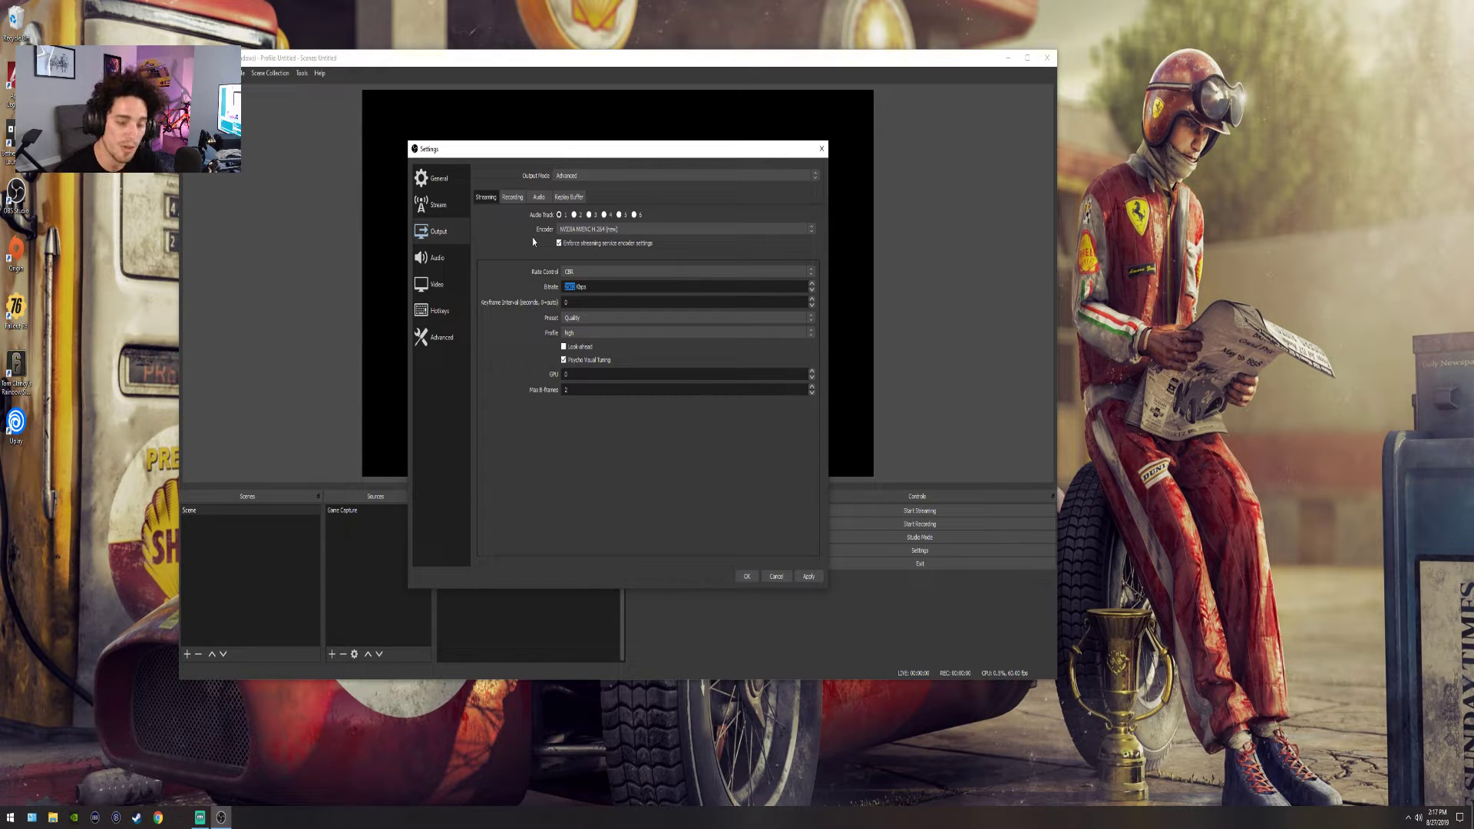
pyautogui.write('7500')
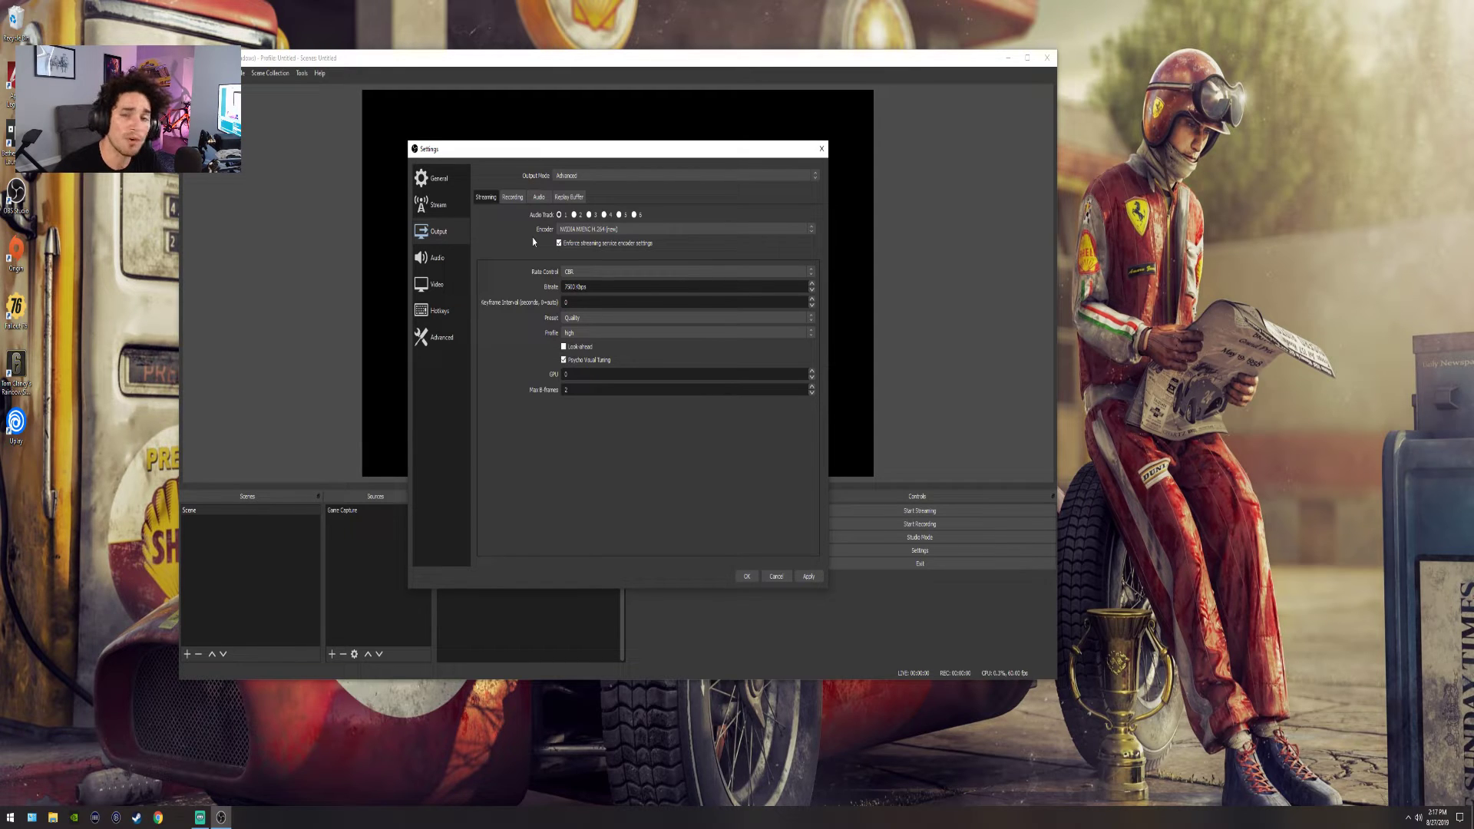
# Choose the Performance preset and main profile, enable Psycho Visual Tuning, and change the bitrate to 5500
pyautogui.click(583, 317)
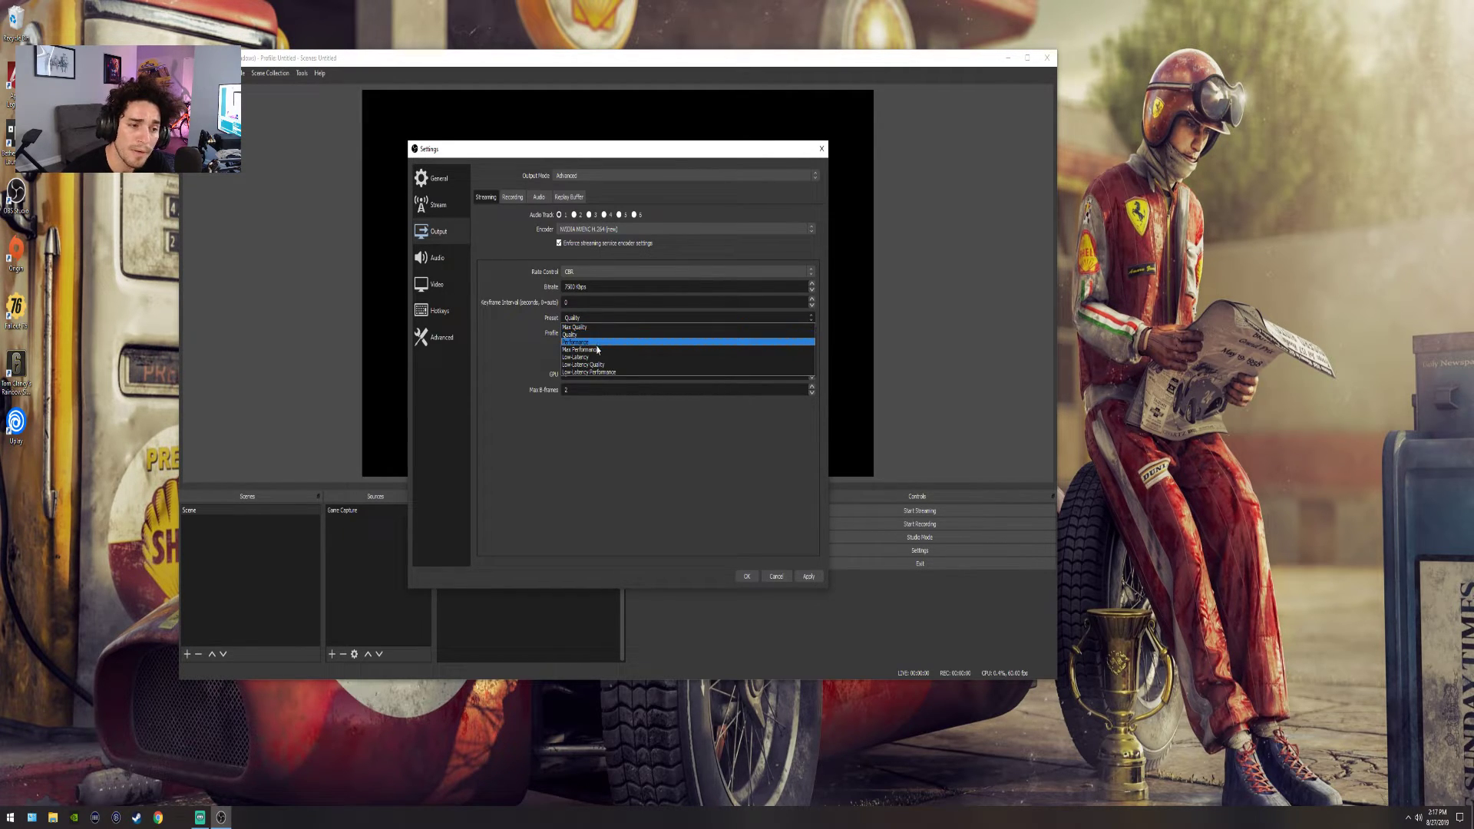
pyautogui.click(597, 342)
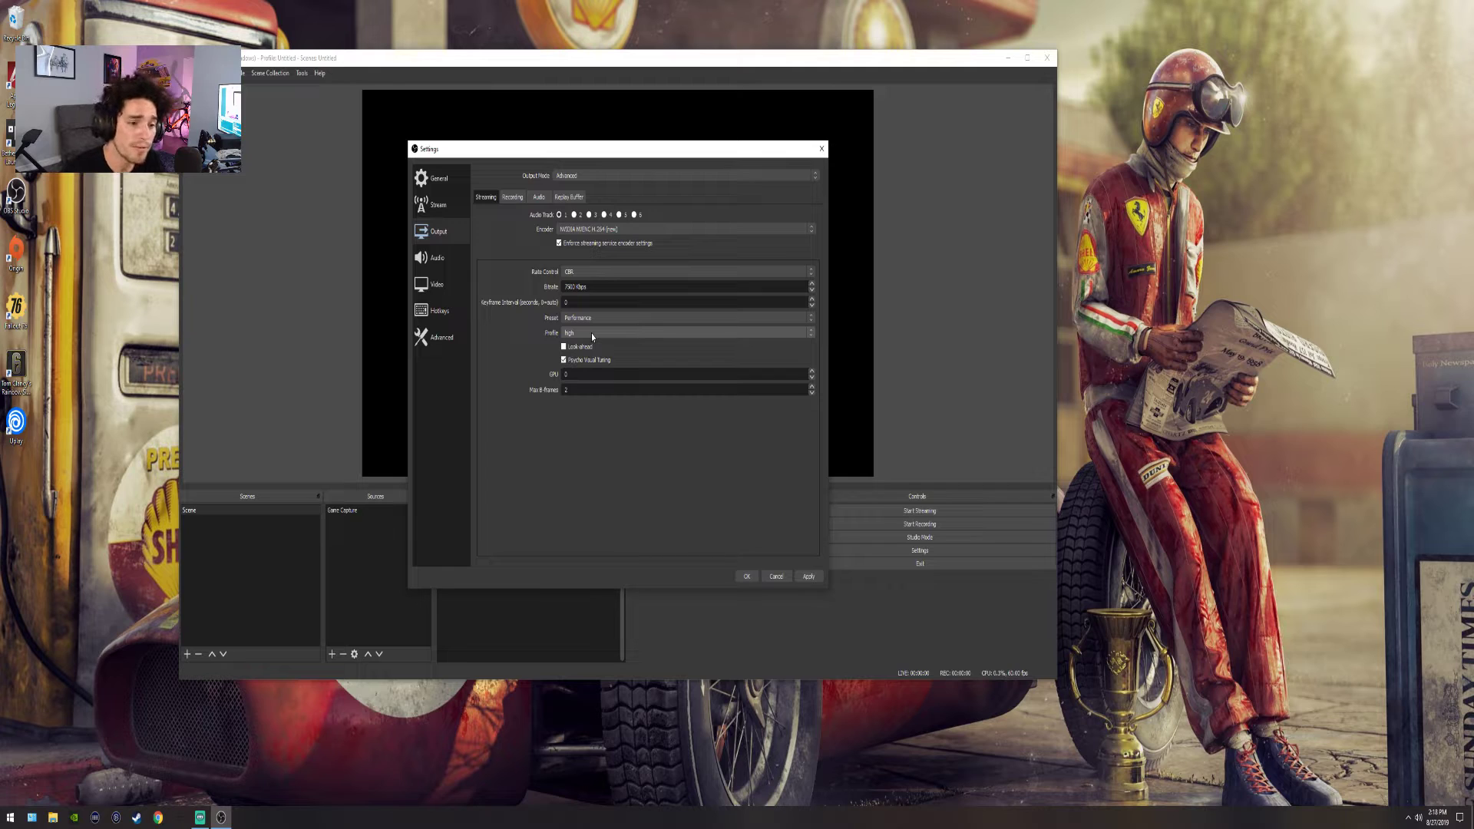
pyautogui.click(592, 336)
pyautogui.click(591, 351)
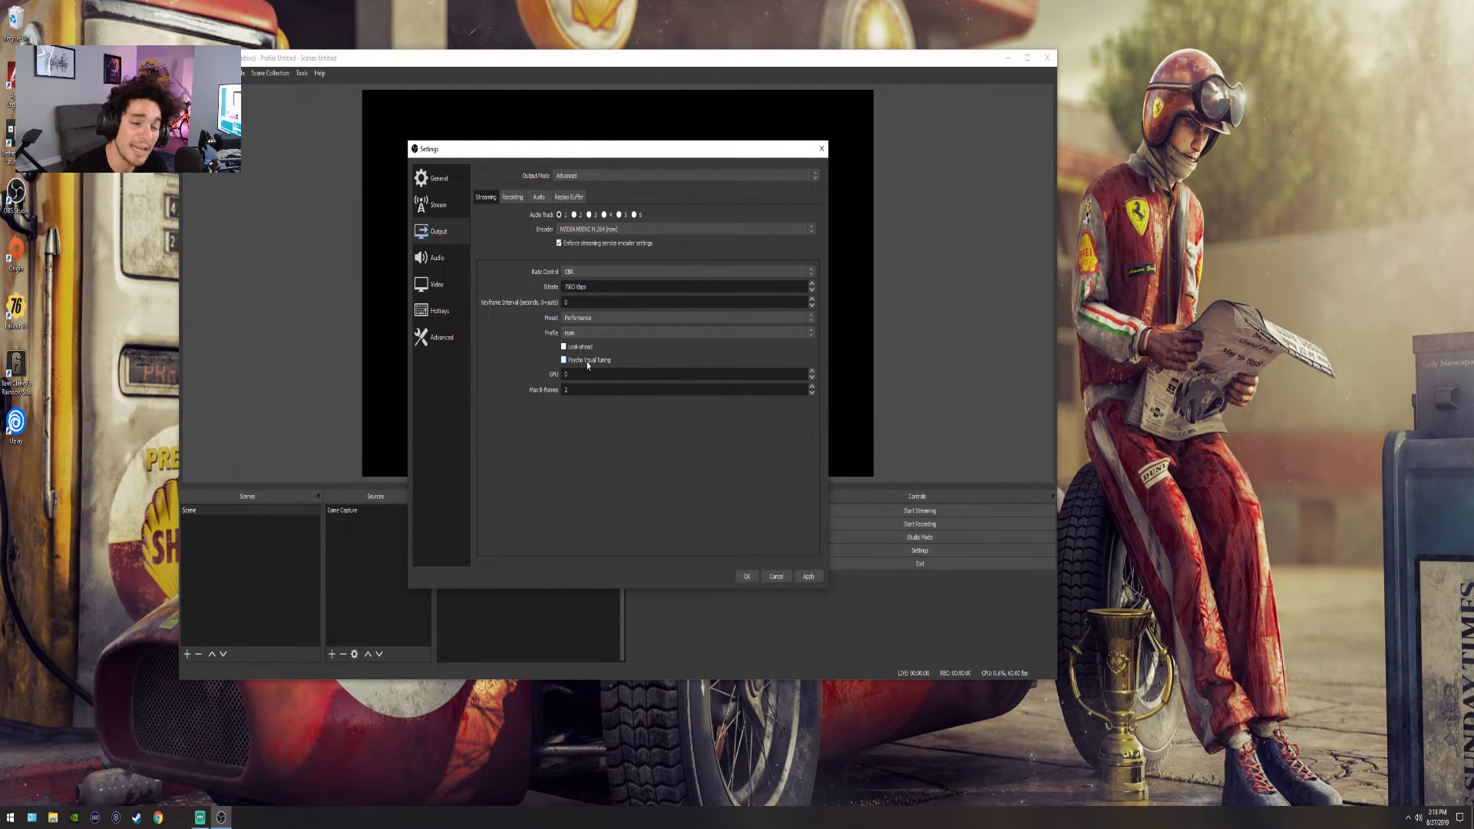
pyautogui.moveTo(587, 364)
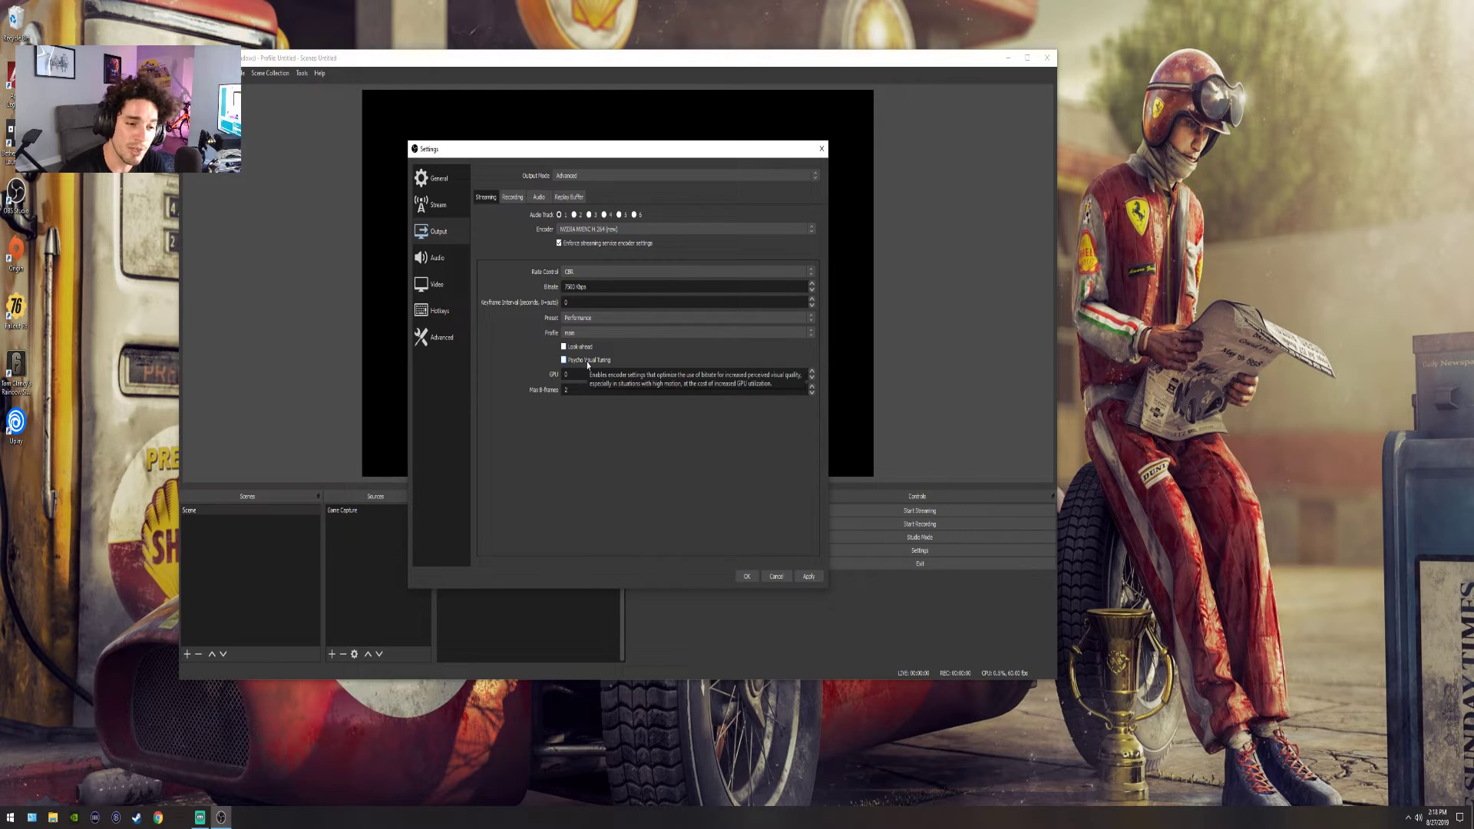
pyautogui.click(587, 362)
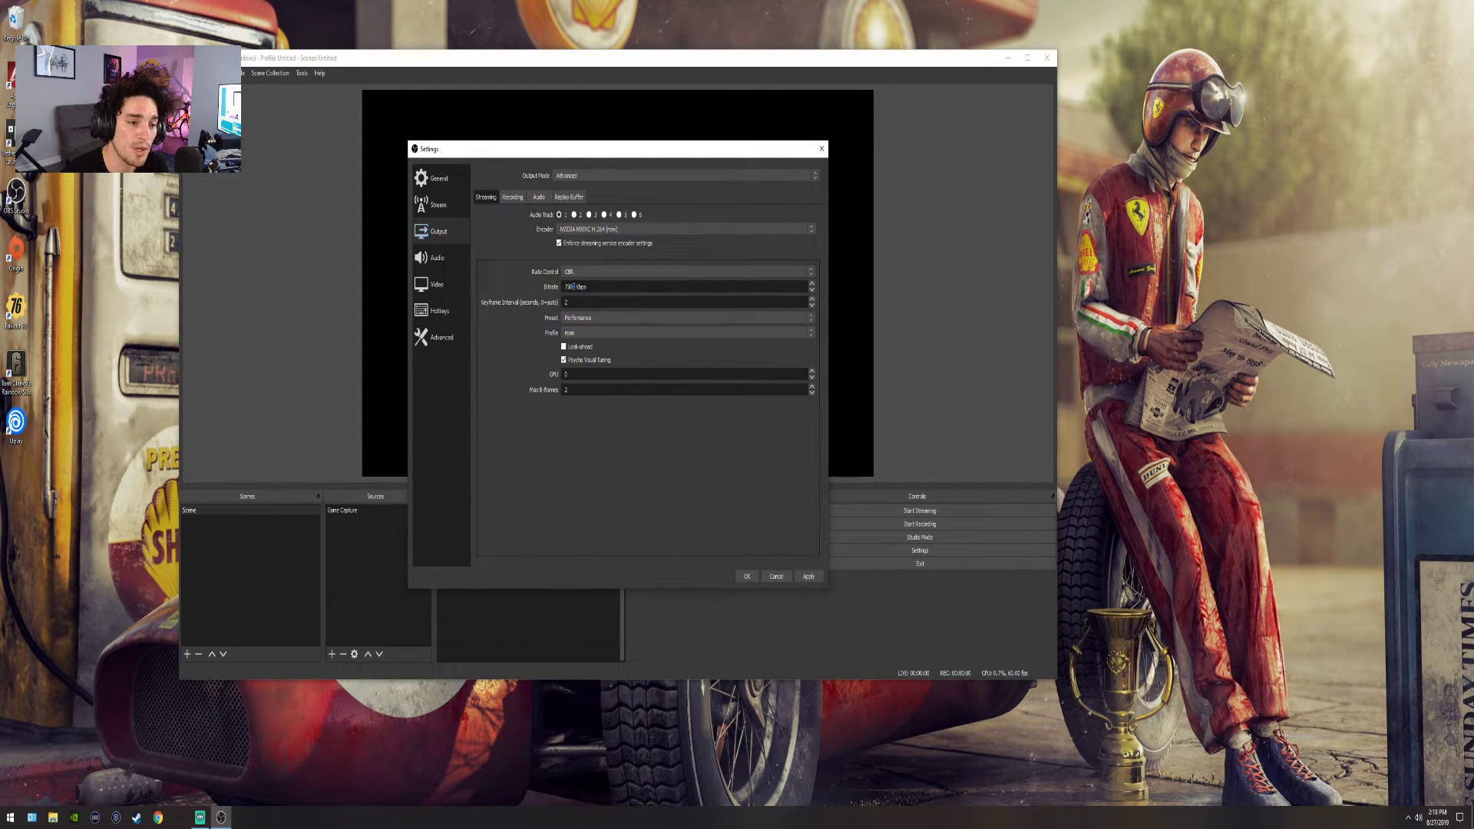
pyautogui.doubleClick(572, 286)
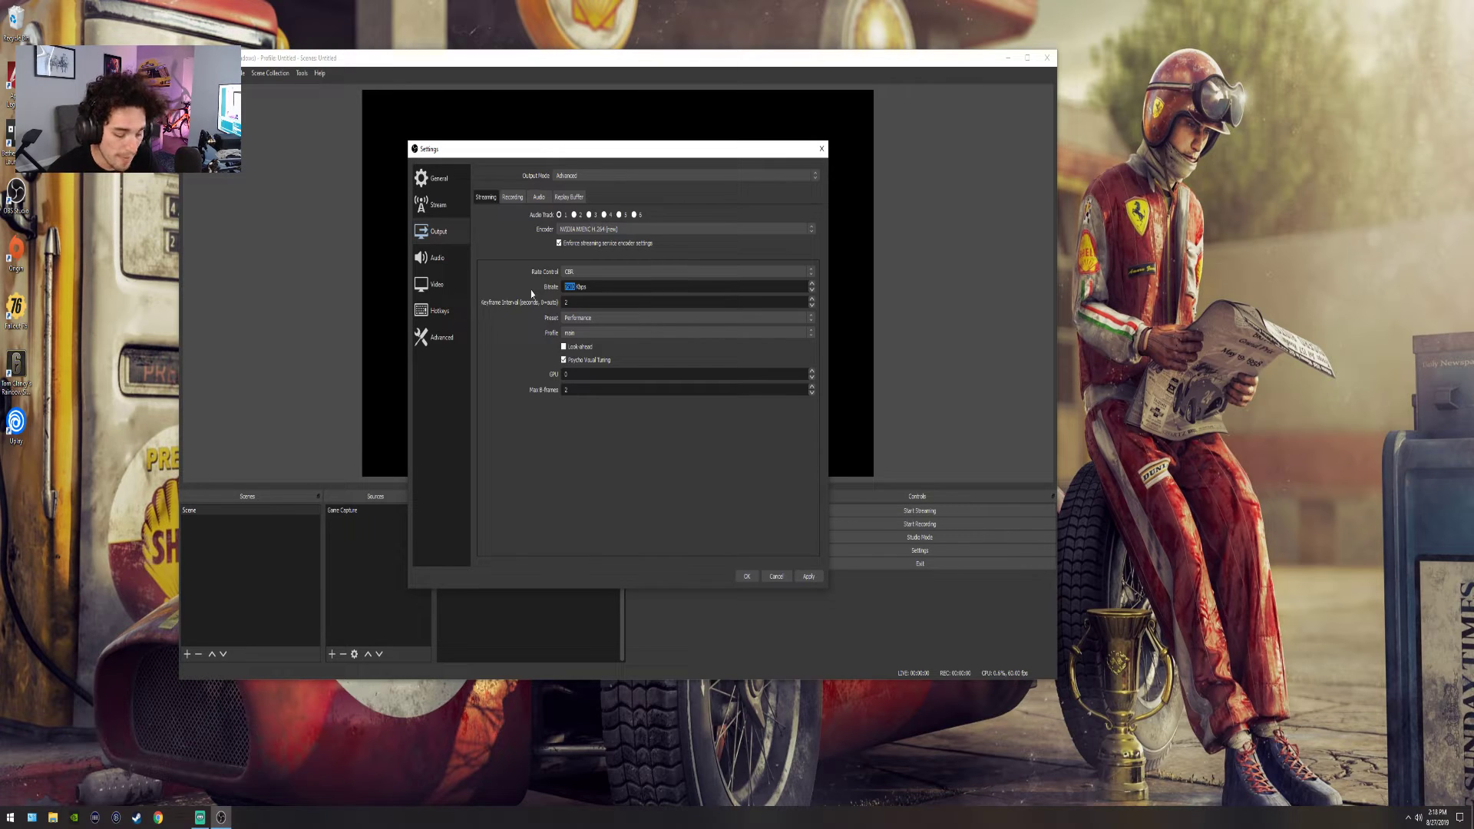
pyautogui.write('55')
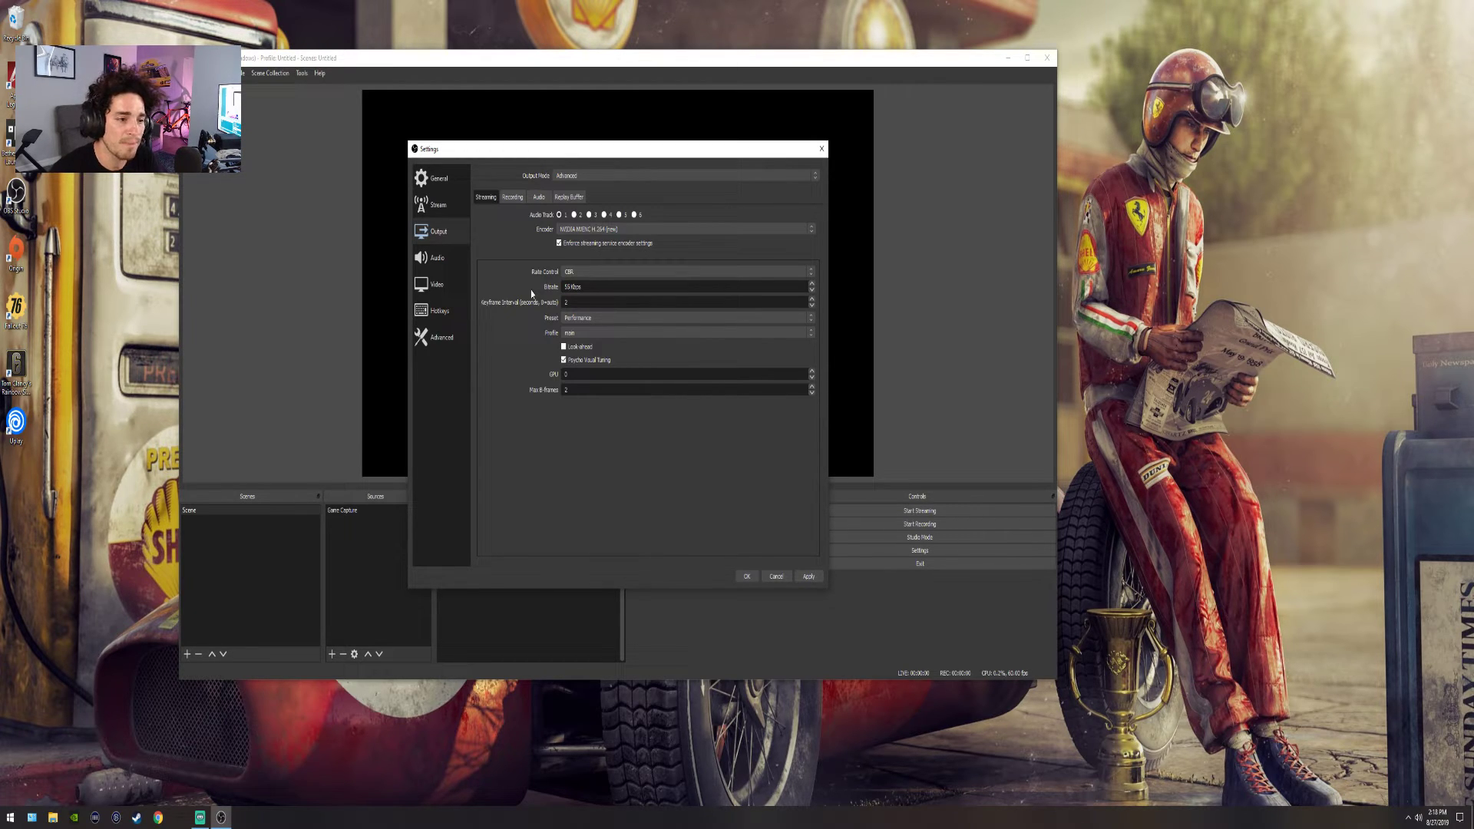
pyautogui.write('00')
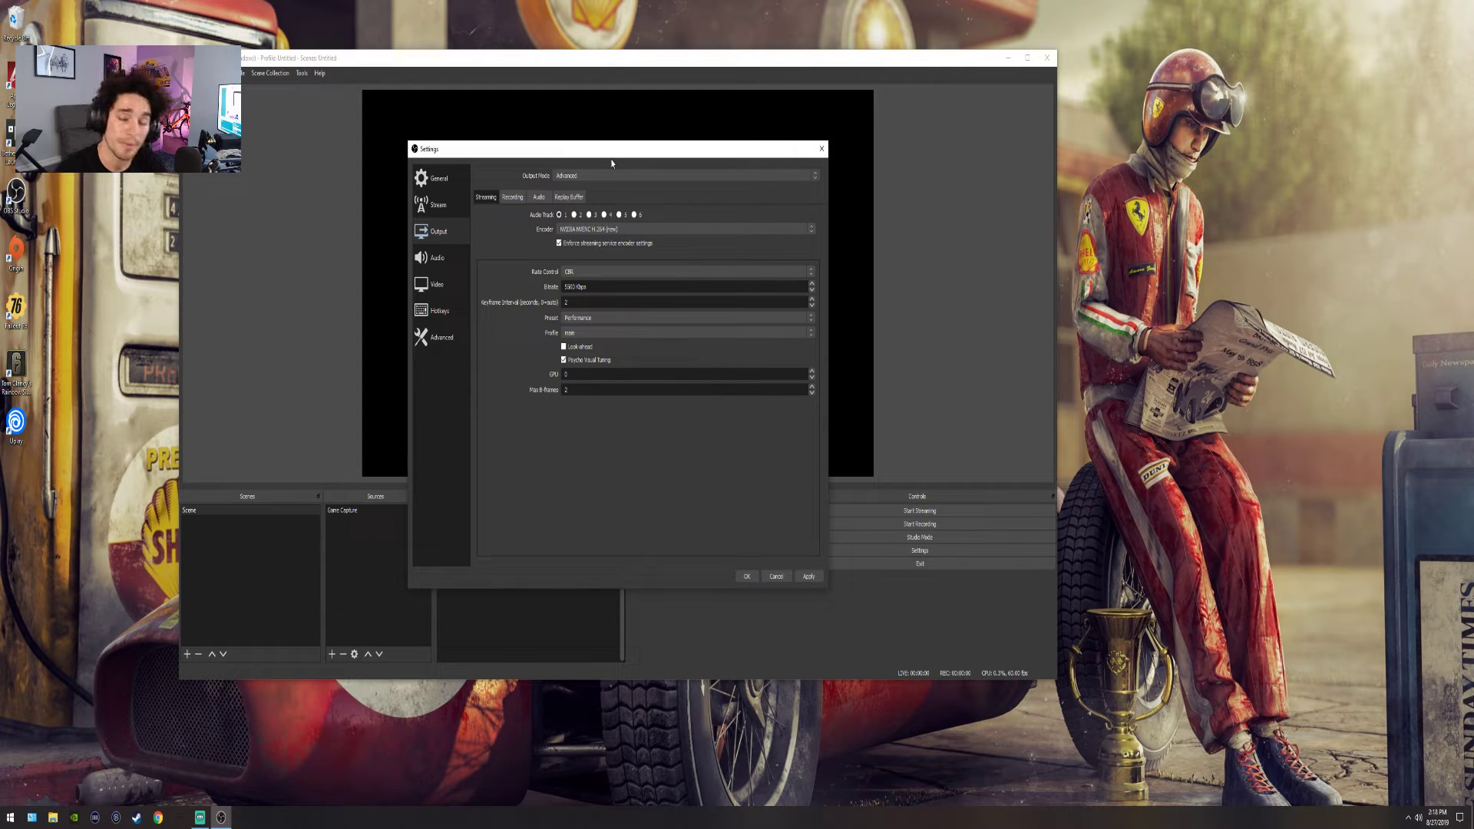
# Set base and output resolution to 1280x720, Bicubic downscale filter, 60 FPS, and apply
pyautogui.click(438, 259)
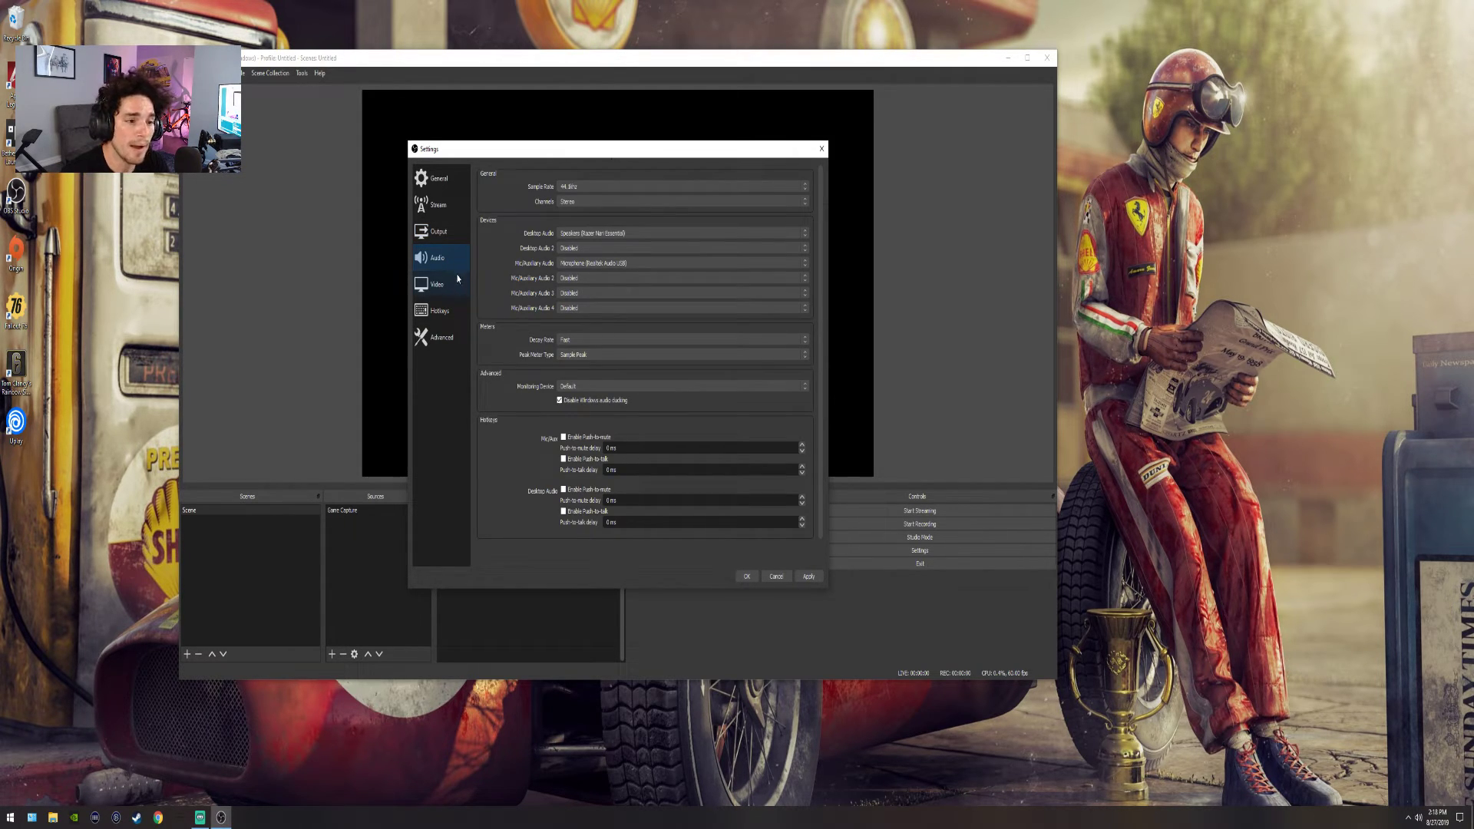
pyautogui.click(451, 286)
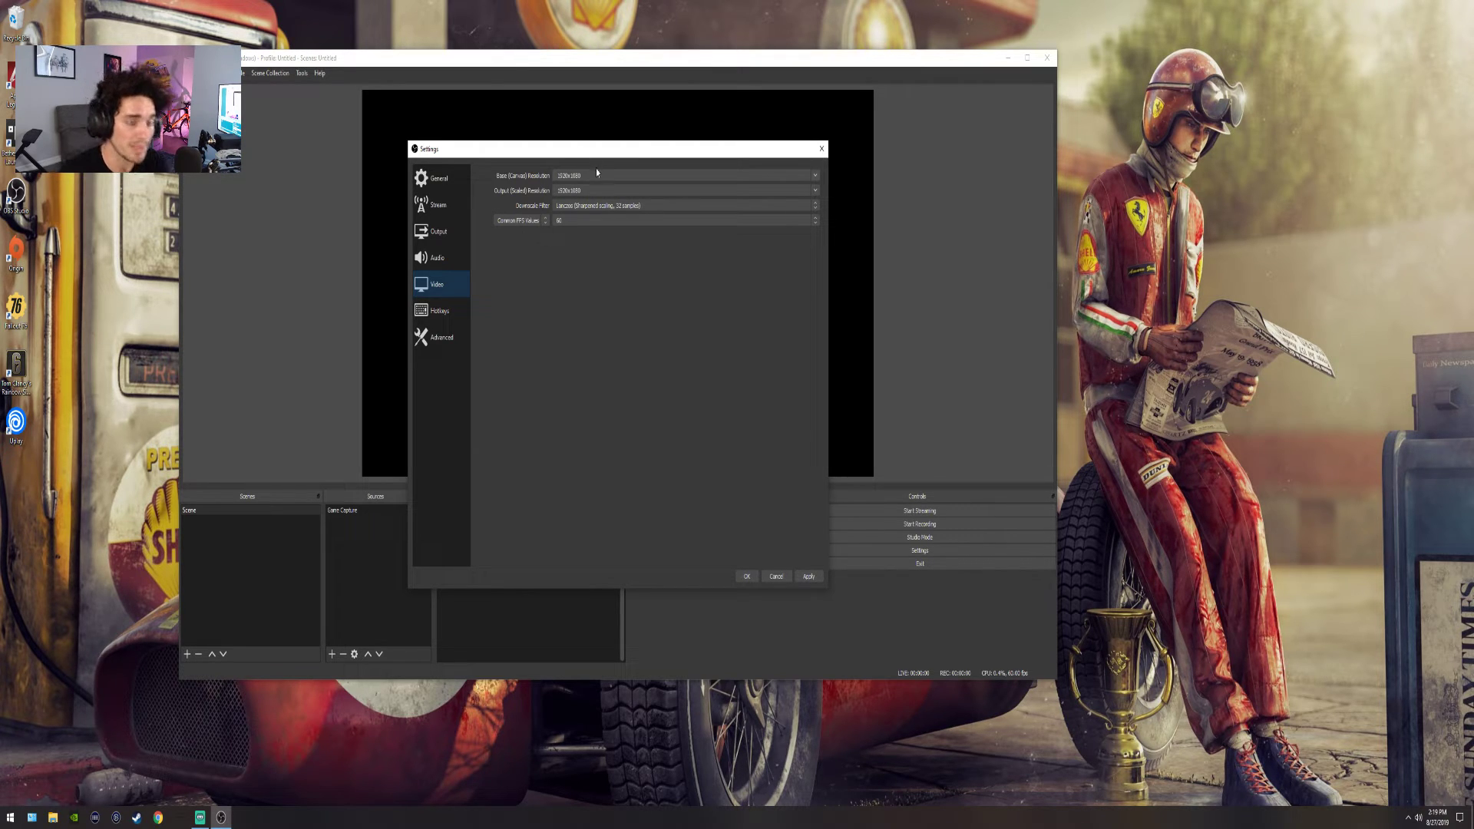
pyautogui.click(815, 176)
pyautogui.click(810, 201)
pyautogui.click(814, 190)
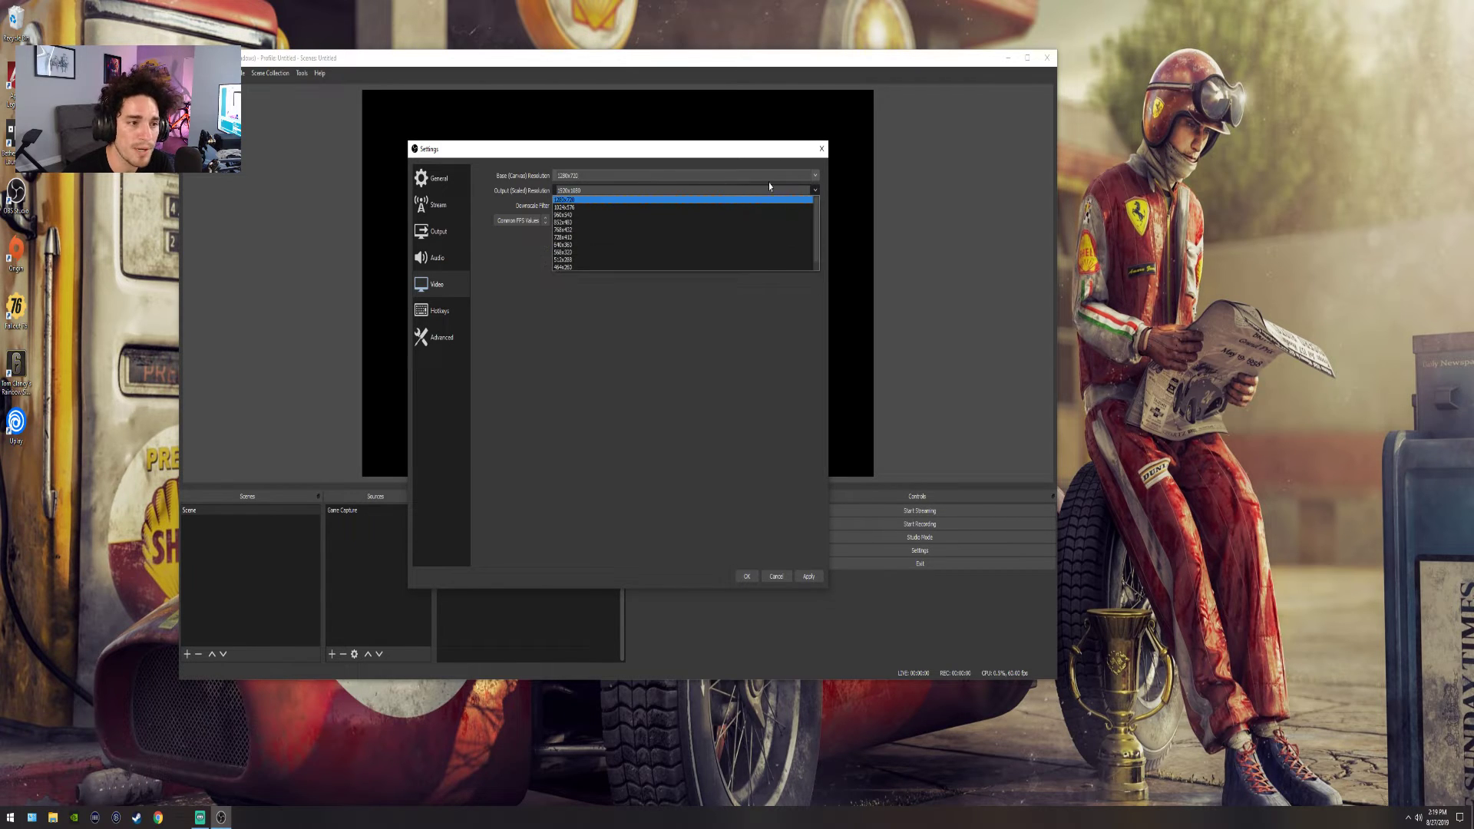
pyautogui.click(591, 200)
pyautogui.click(590, 208)
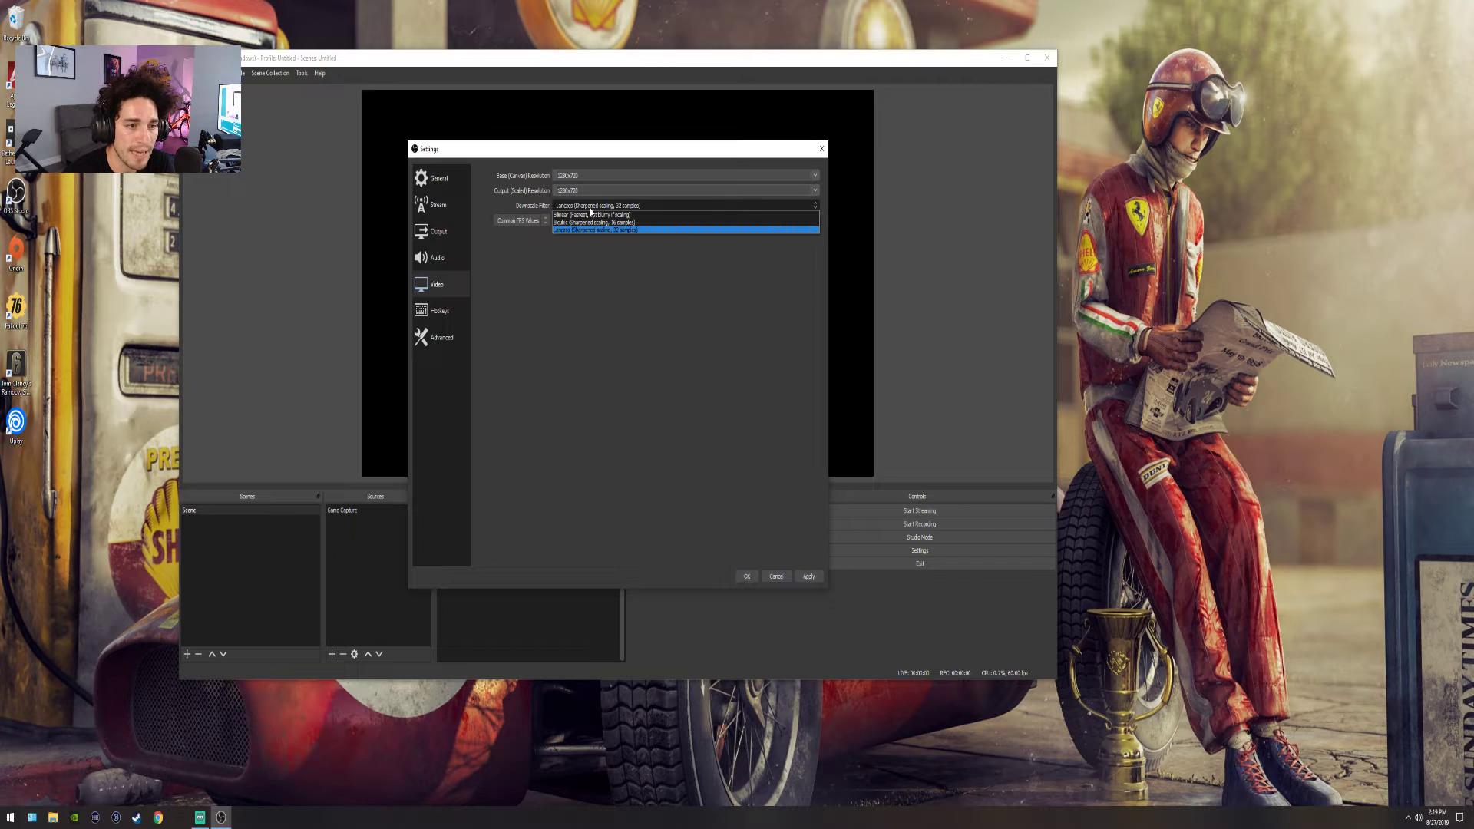
pyautogui.click(596, 220)
pyautogui.click(583, 222)
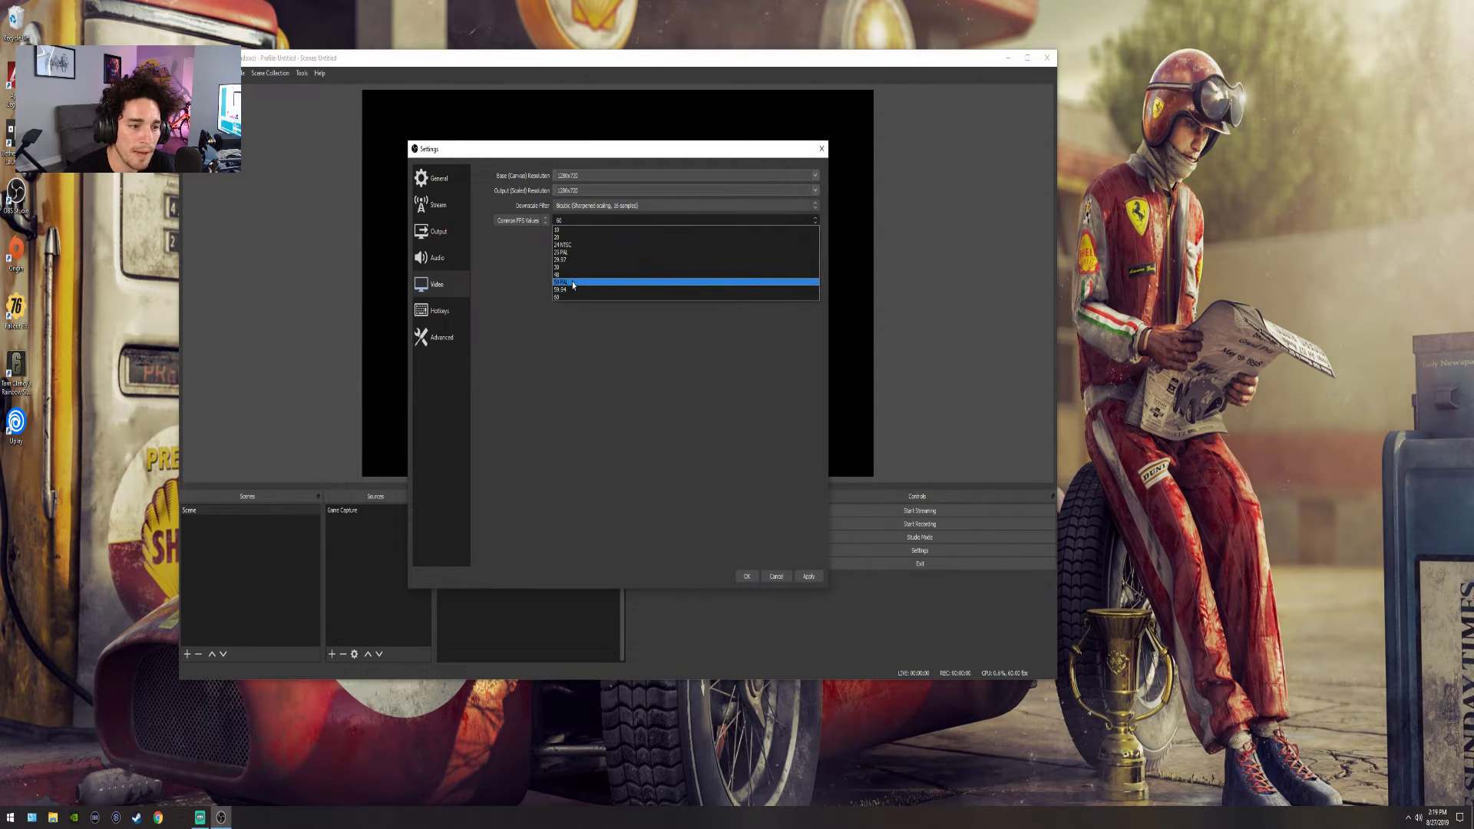
pyautogui.click(573, 297)
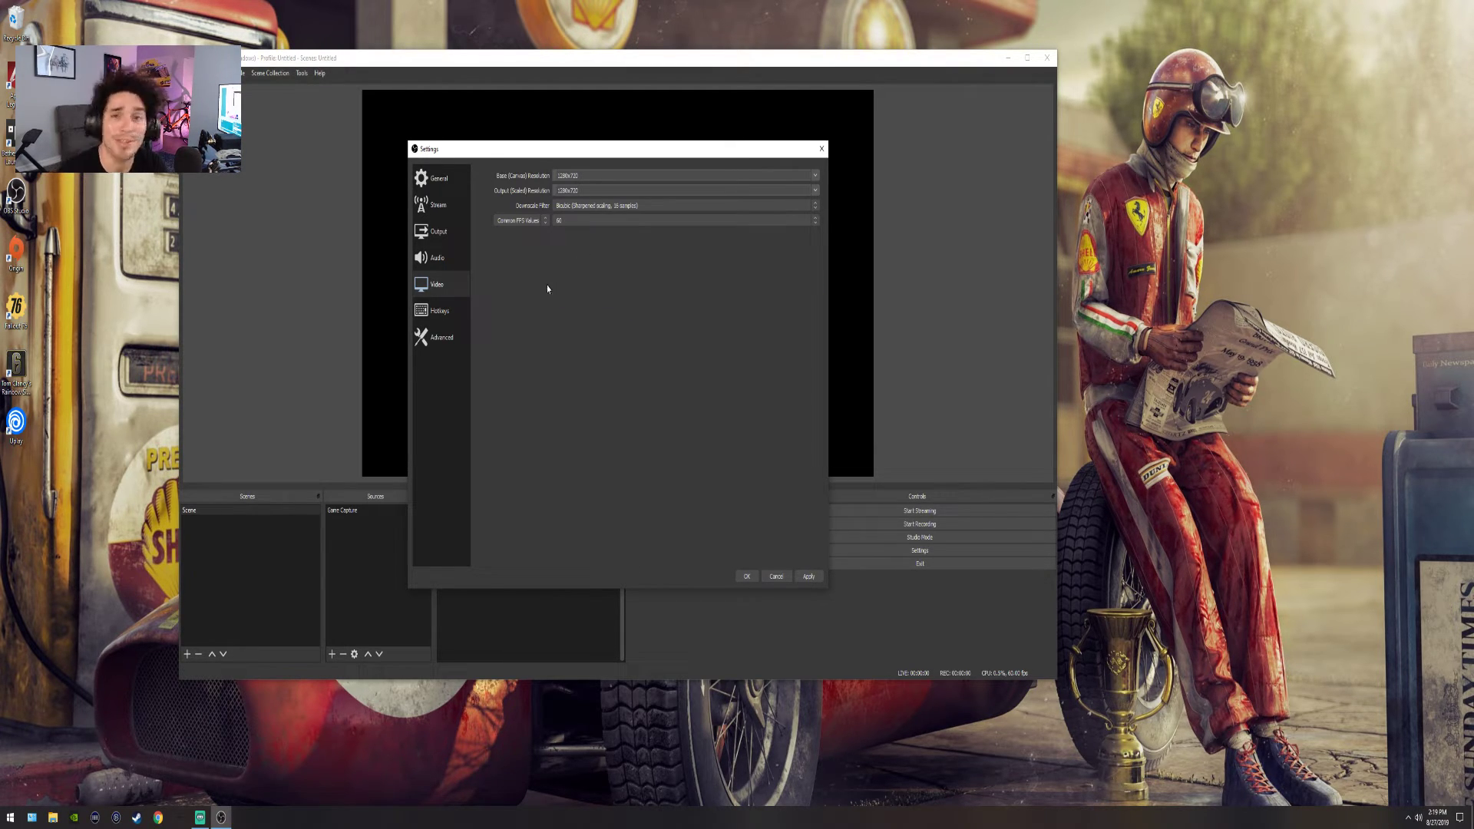
pyautogui.click(809, 579)
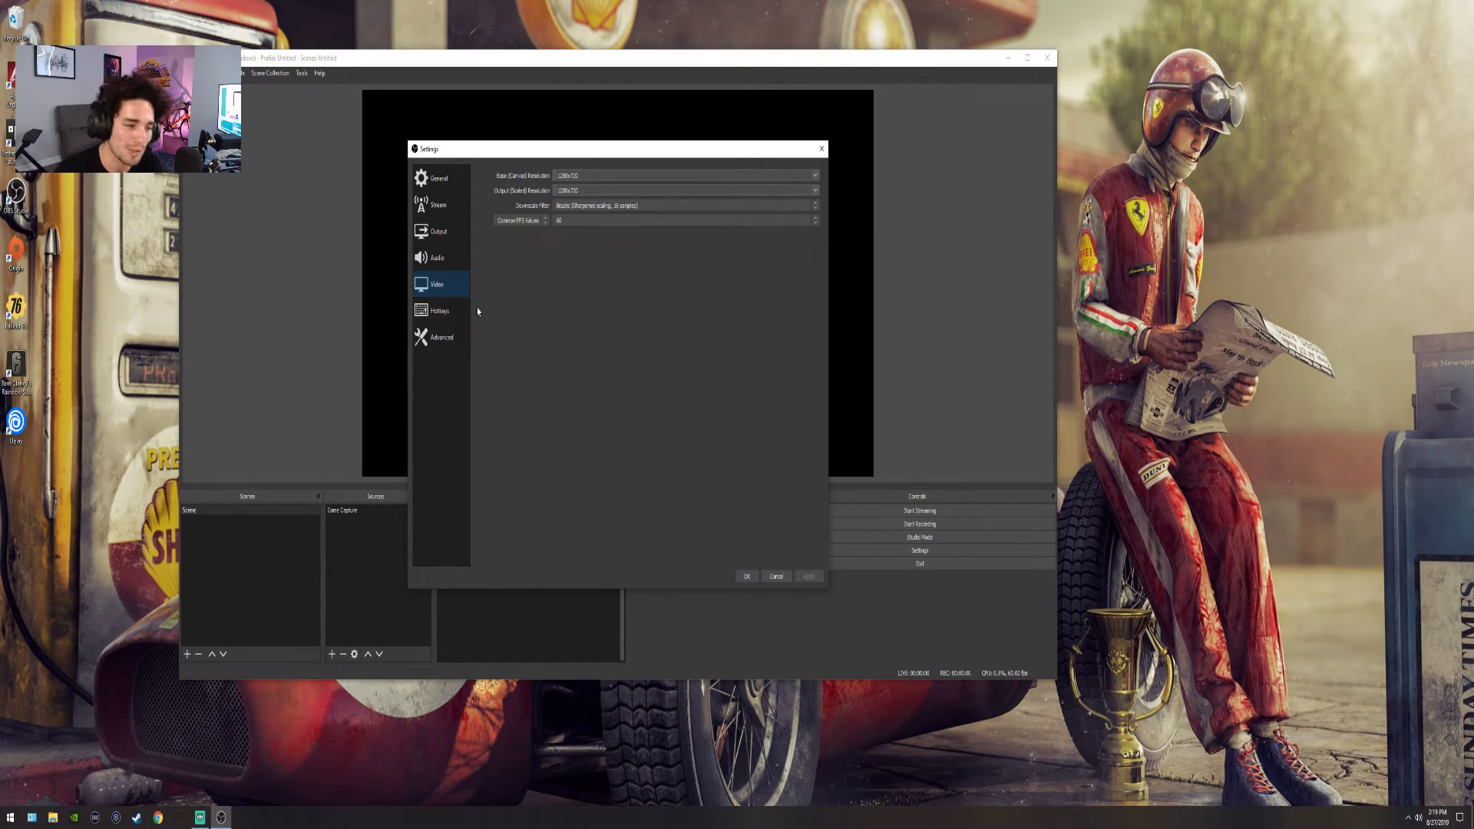
# Change the Advanced process priority to Normal, then return to the Stream page
pyautogui.click(443, 338)
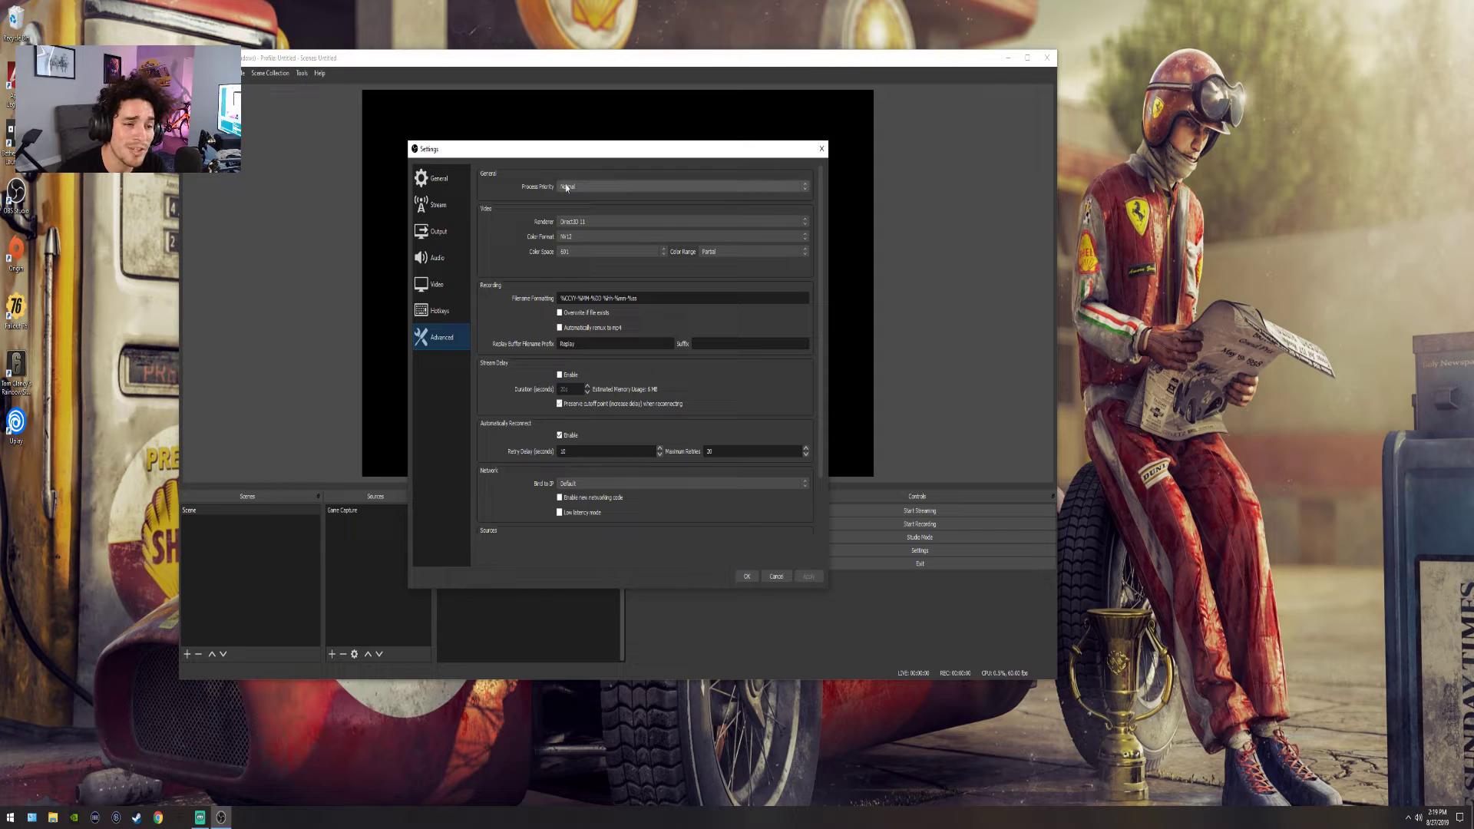
pyautogui.click(568, 187)
pyautogui.click(584, 189)
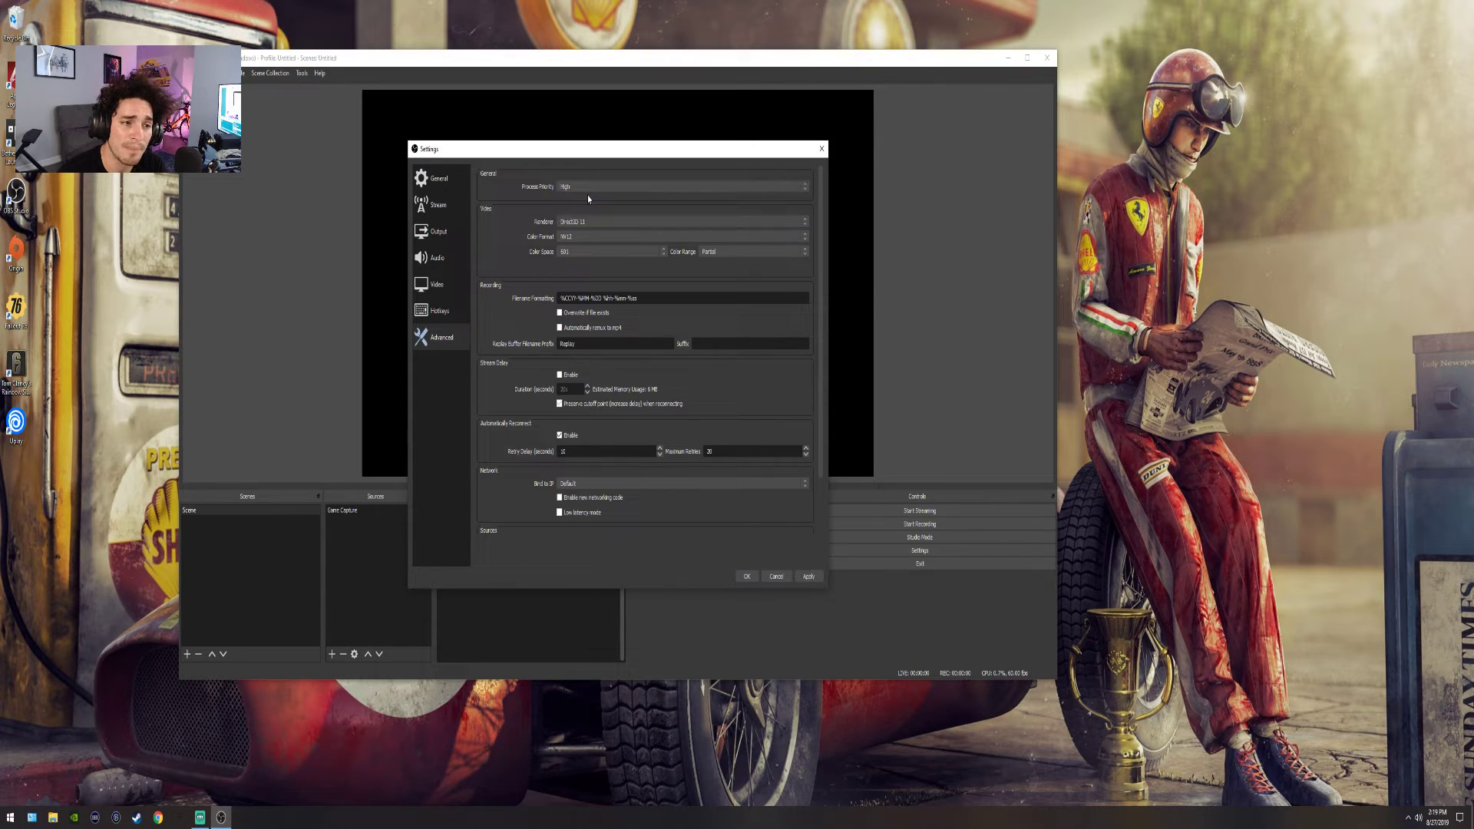
pyautogui.click(583, 189)
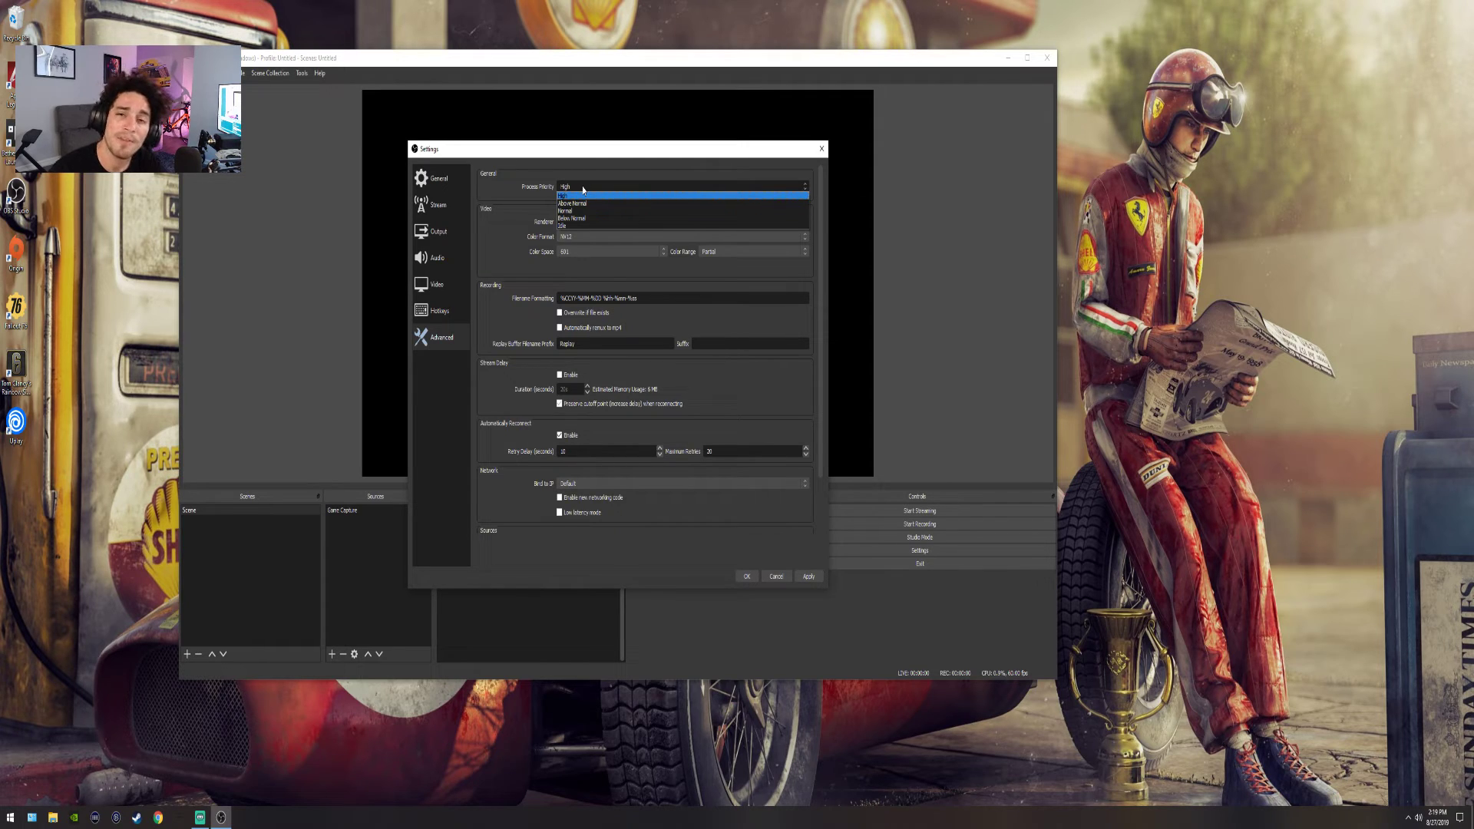
pyautogui.click(580, 211)
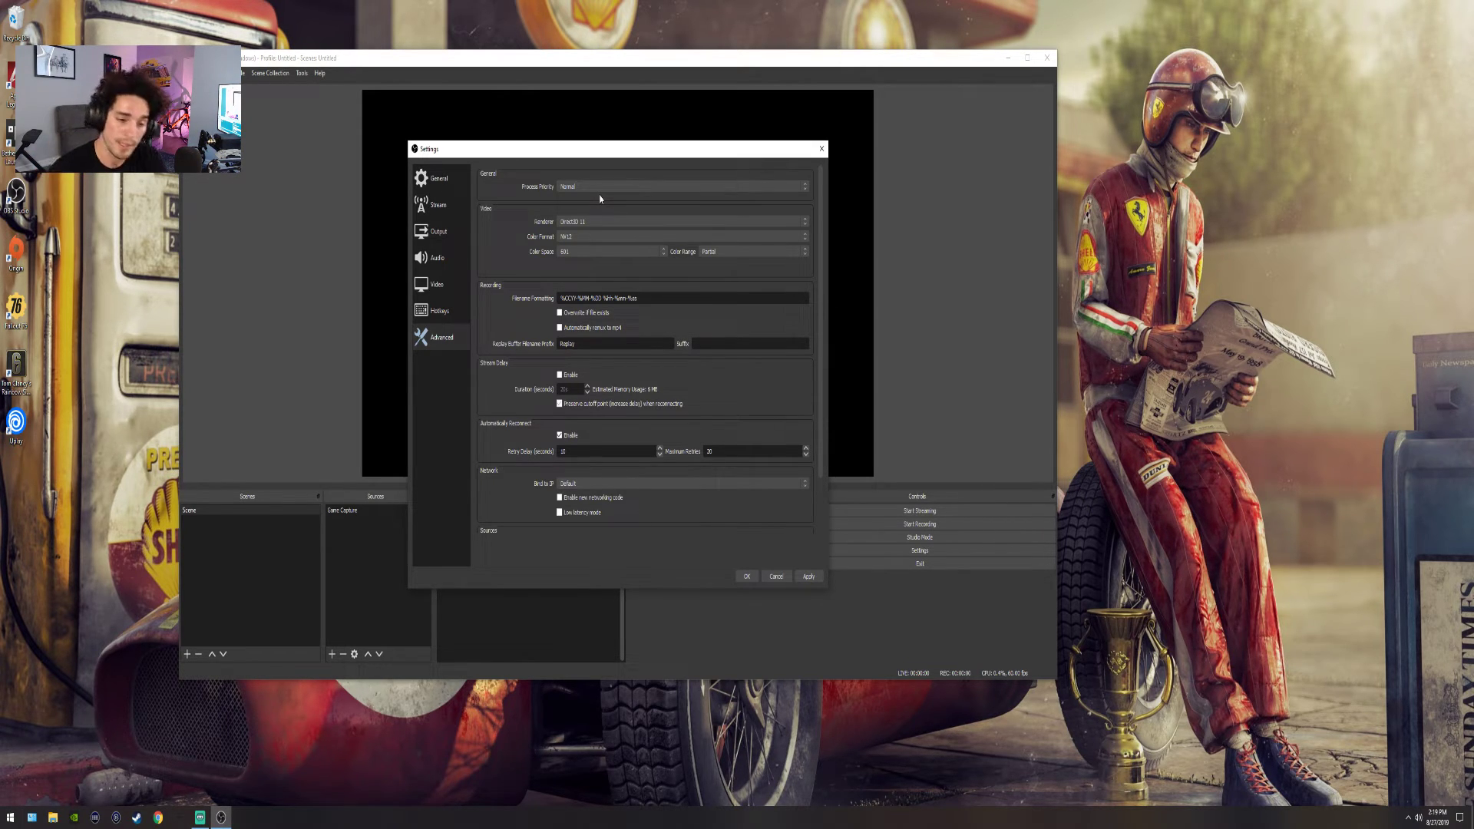
pyautogui.click(451, 205)
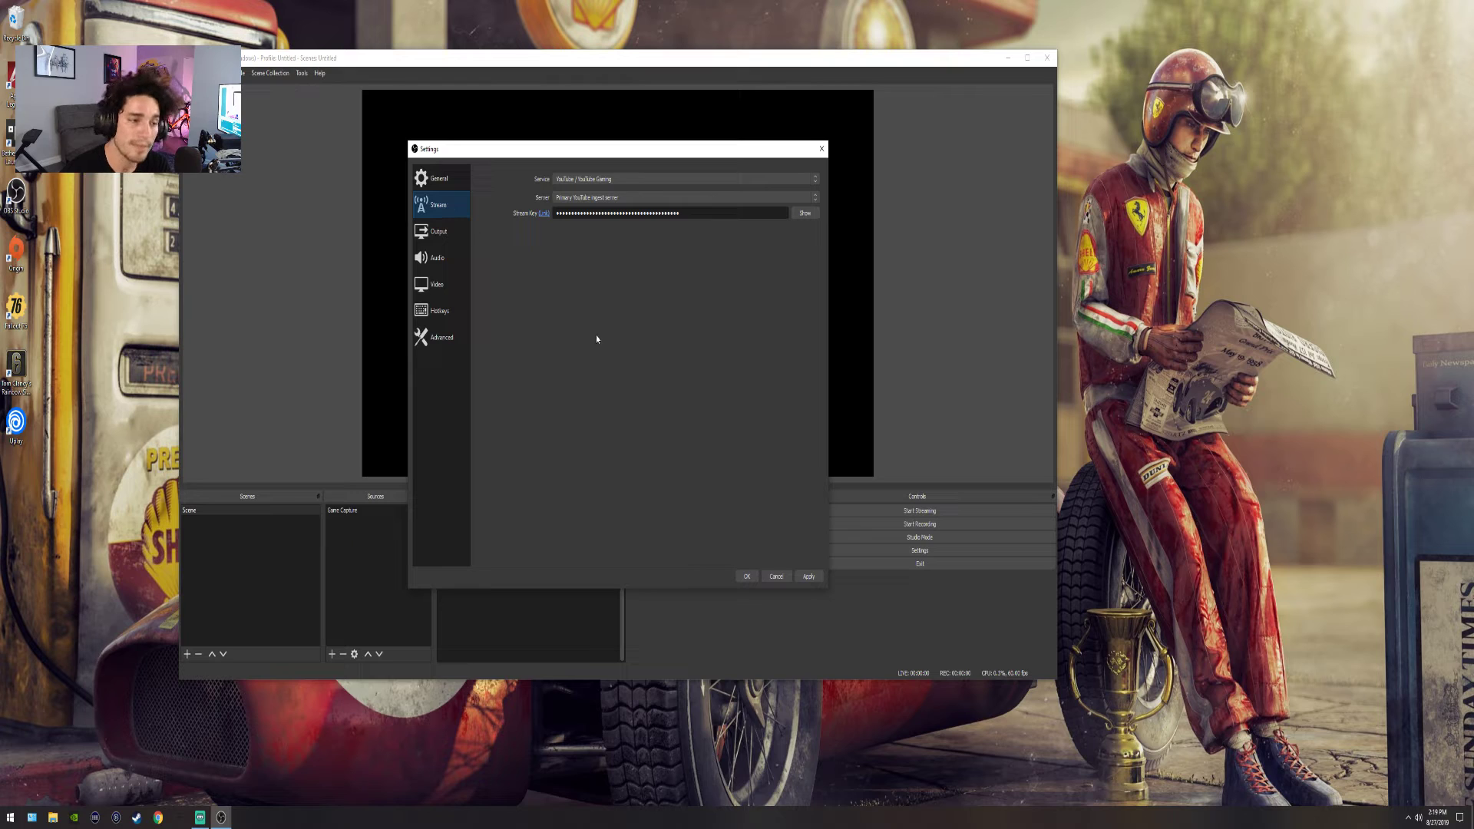
# Confirm the Settings dialog with OK so the changes are saved
pyautogui.click(745, 576)
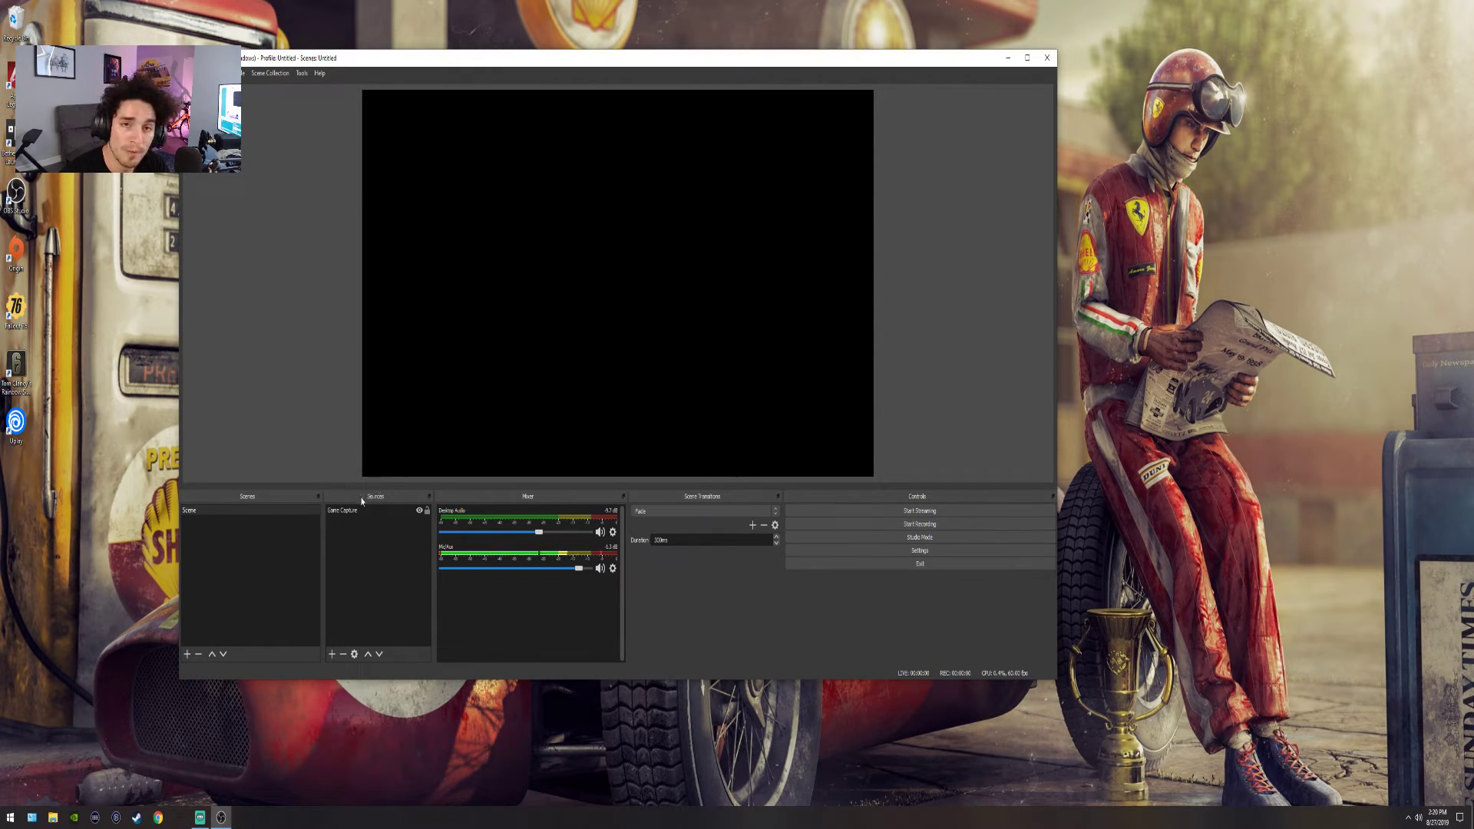
# Add a Video Capture Device source using the HD Pro Webcam C920, resized into the top-left corner
pyautogui.click(332, 654)
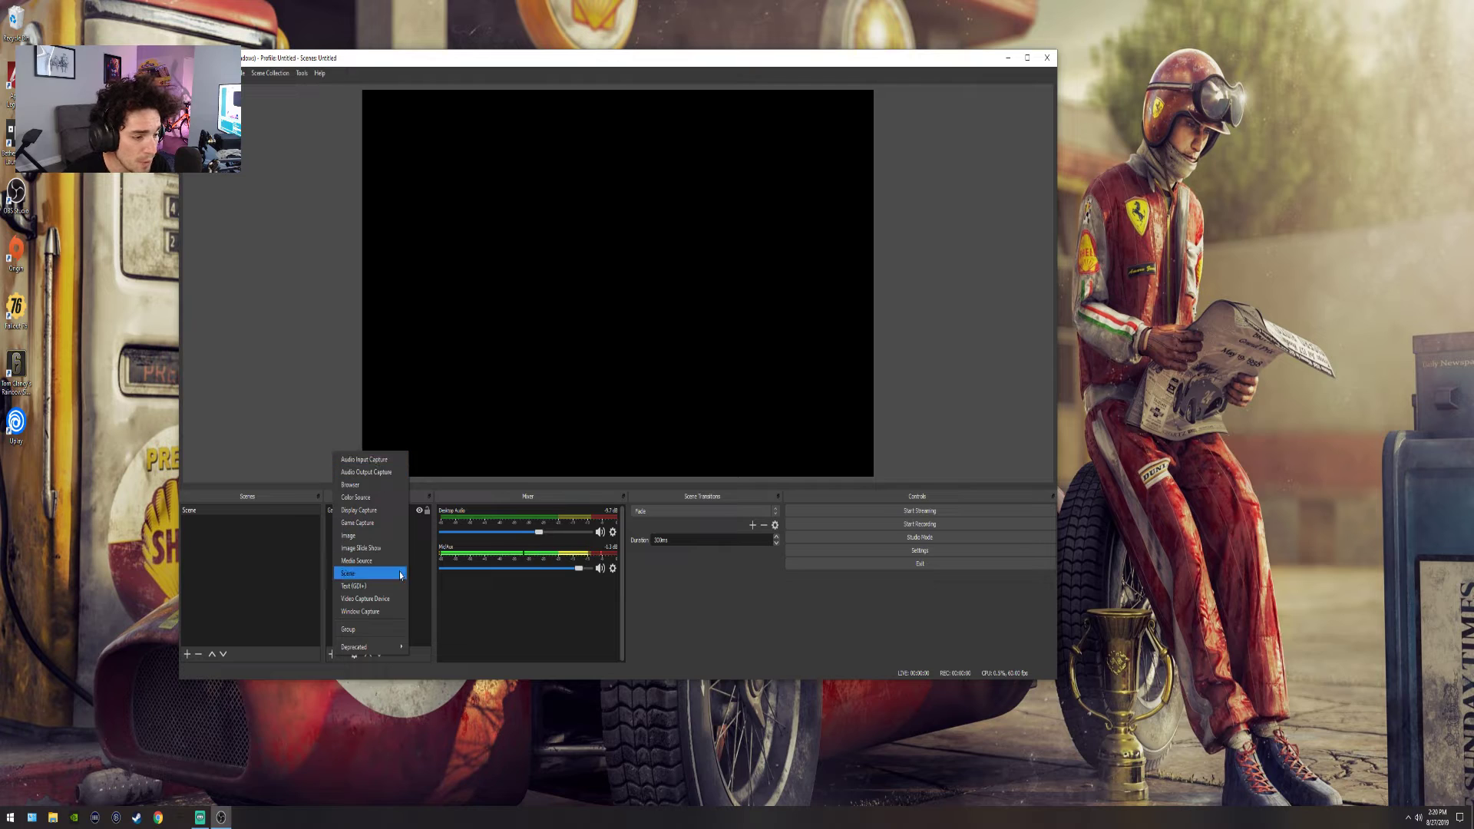
pyautogui.click(399, 600)
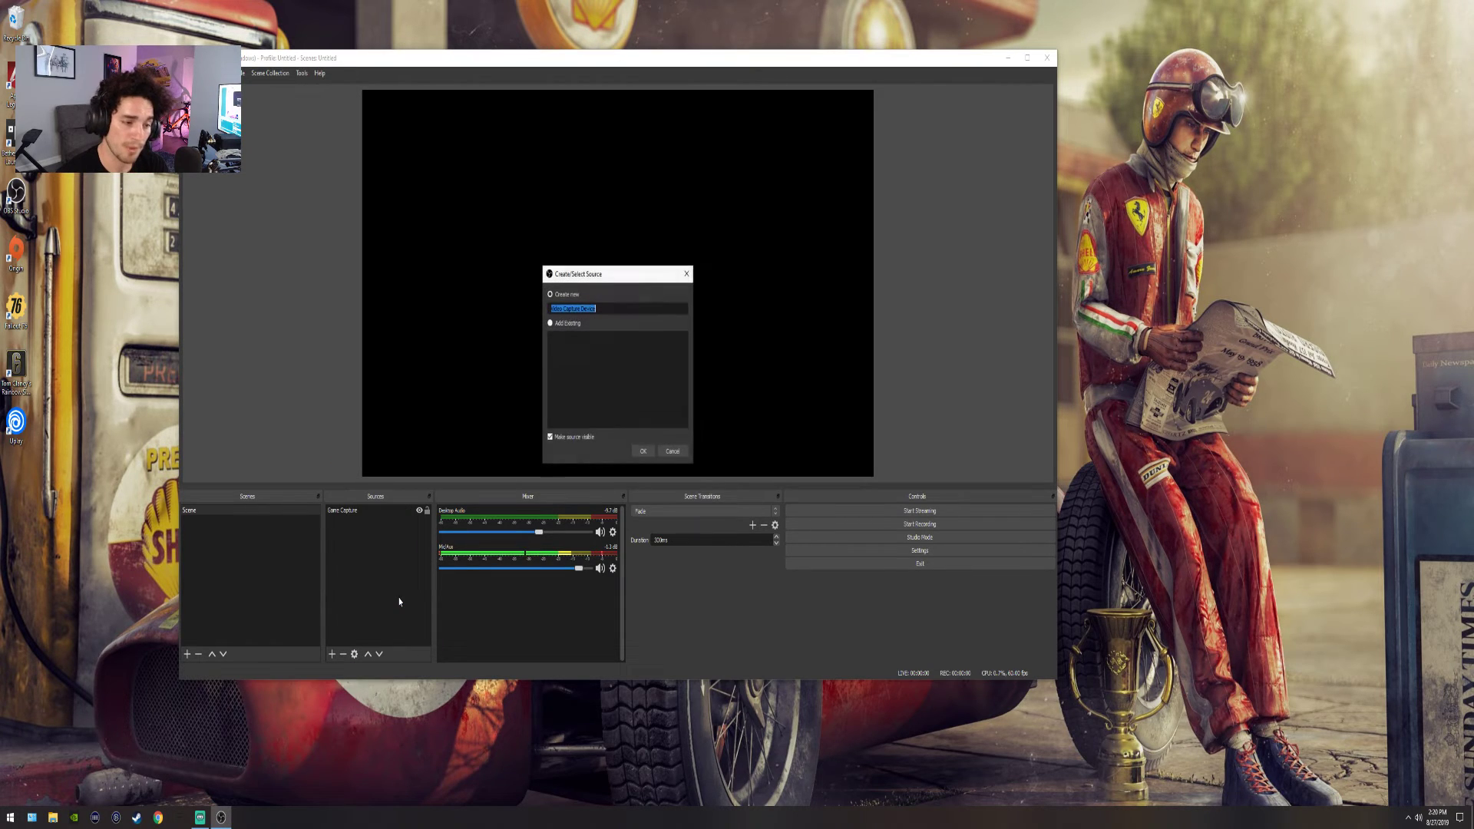
pyautogui.click(644, 451)
pyautogui.click(579, 350)
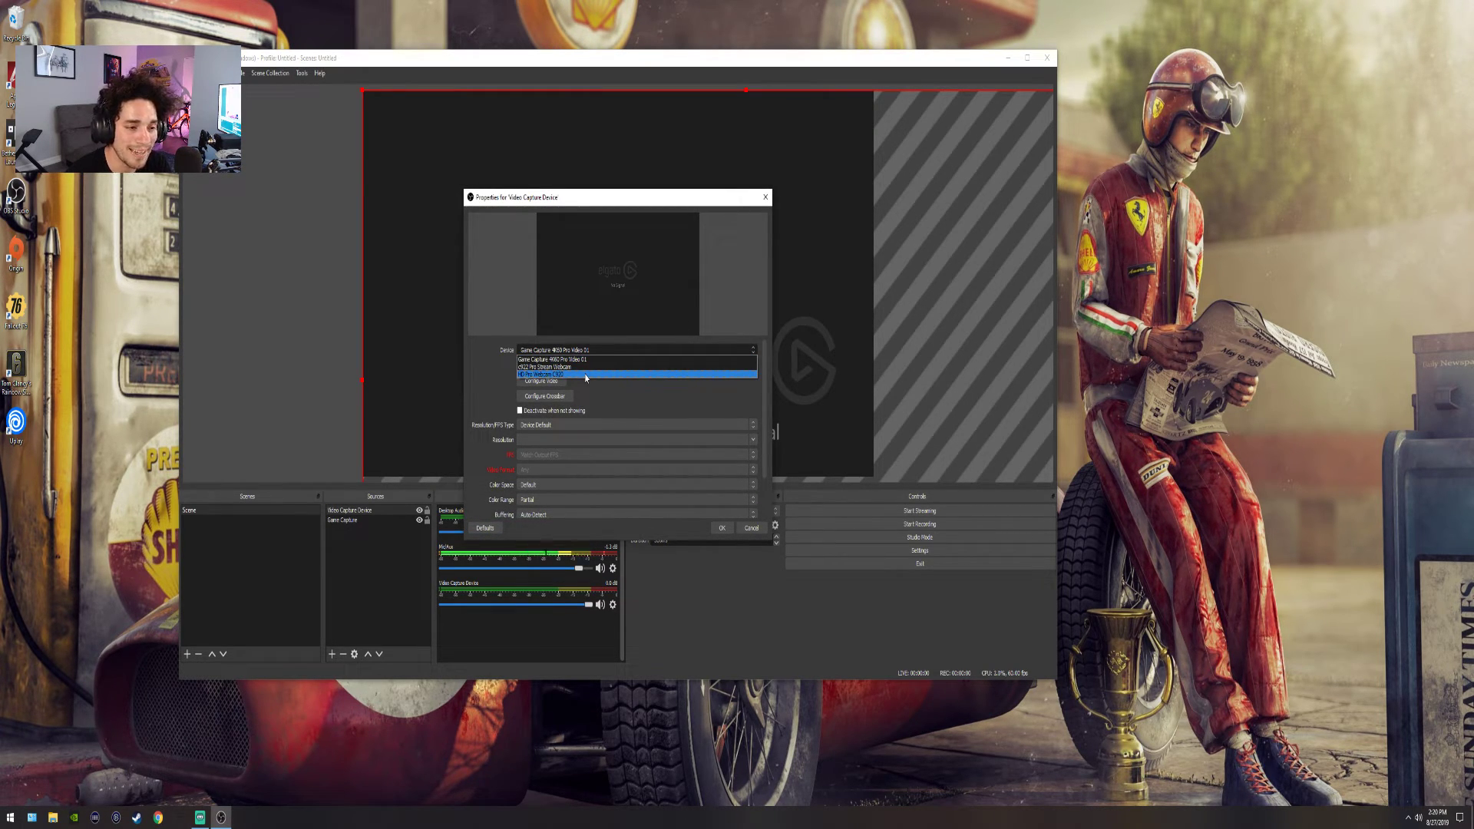
pyautogui.click(586, 375)
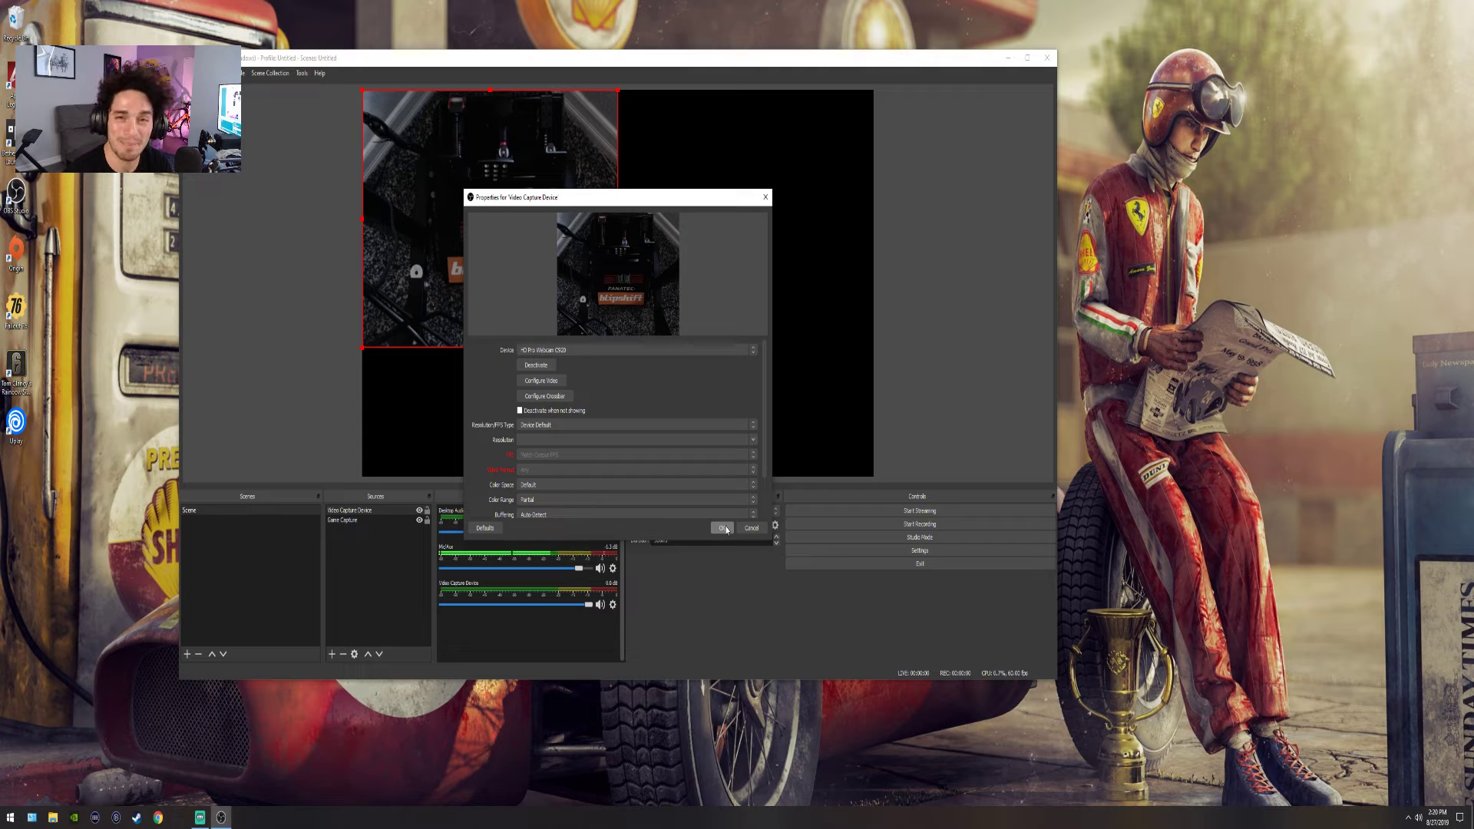
pyautogui.click(724, 528)
pyautogui.moveTo(618, 219); pyautogui.dragTo(460, 189)
pyautogui.moveTo(384, 135); pyautogui.dragTo(398, 148)
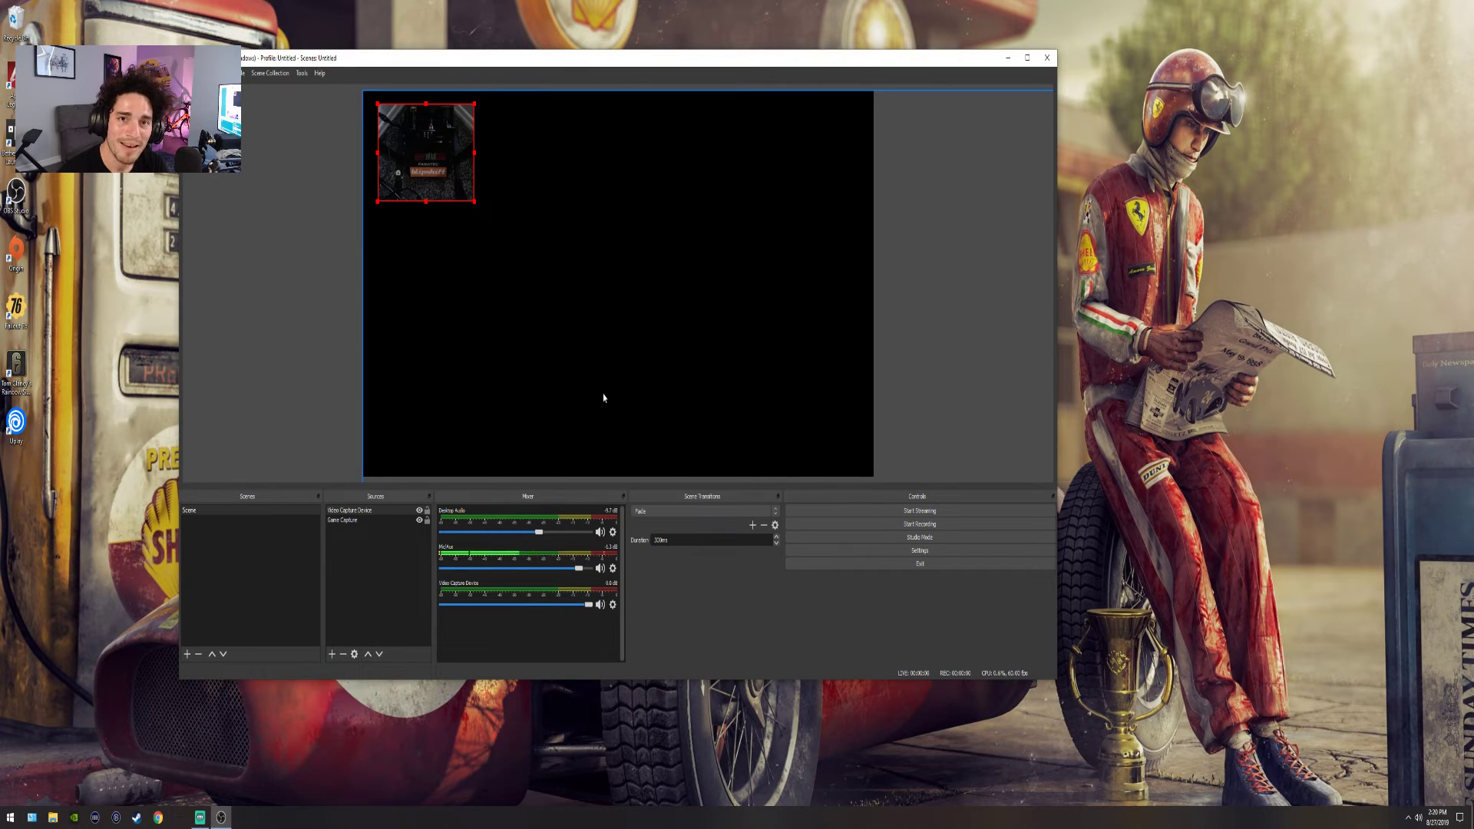
# Keep the Realtek Audio USB microphone as the Mic/Aux device and mute that channel
pyautogui.click(368, 513)
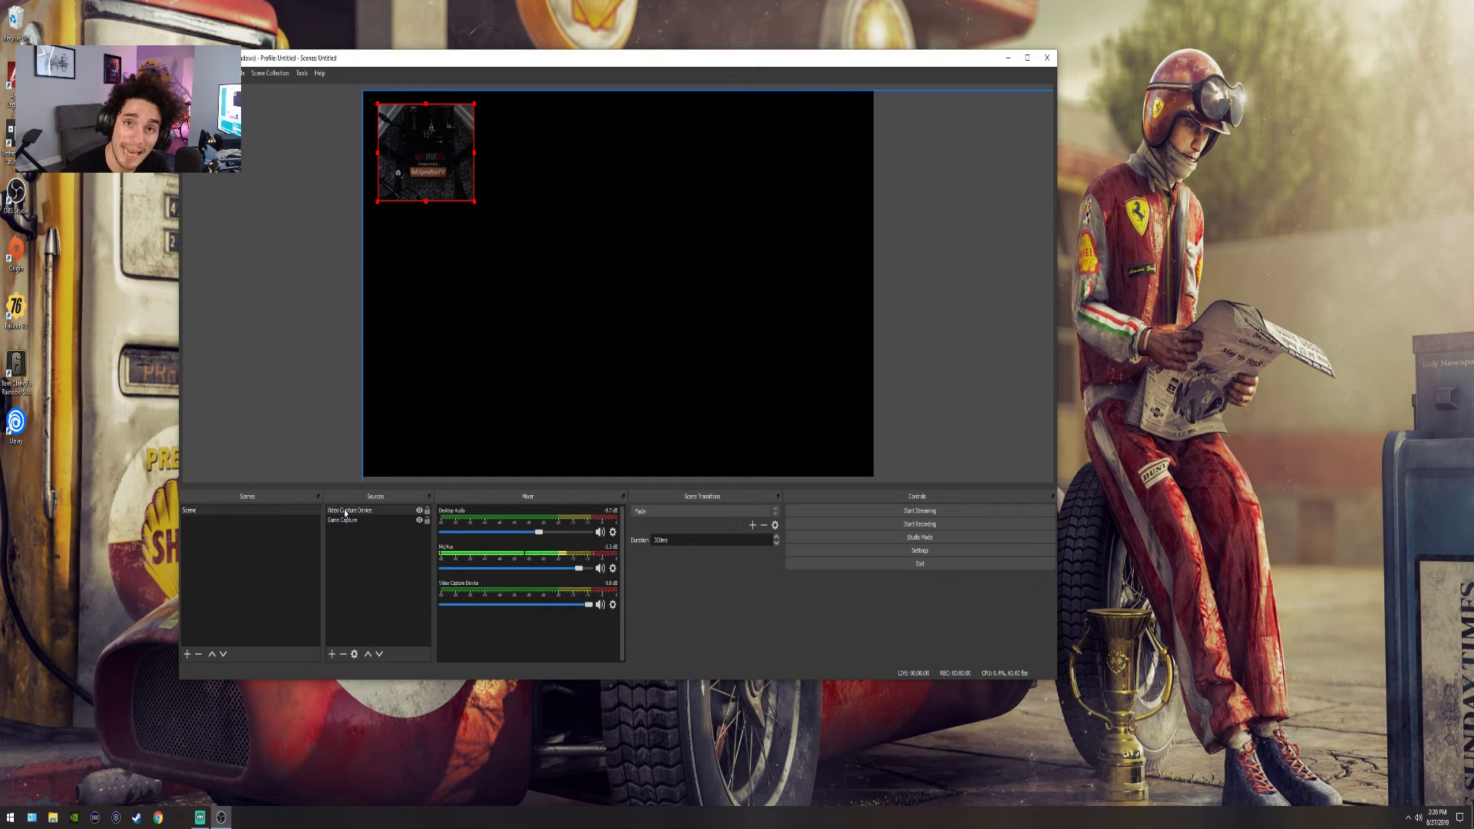
pyautogui.click(612, 567)
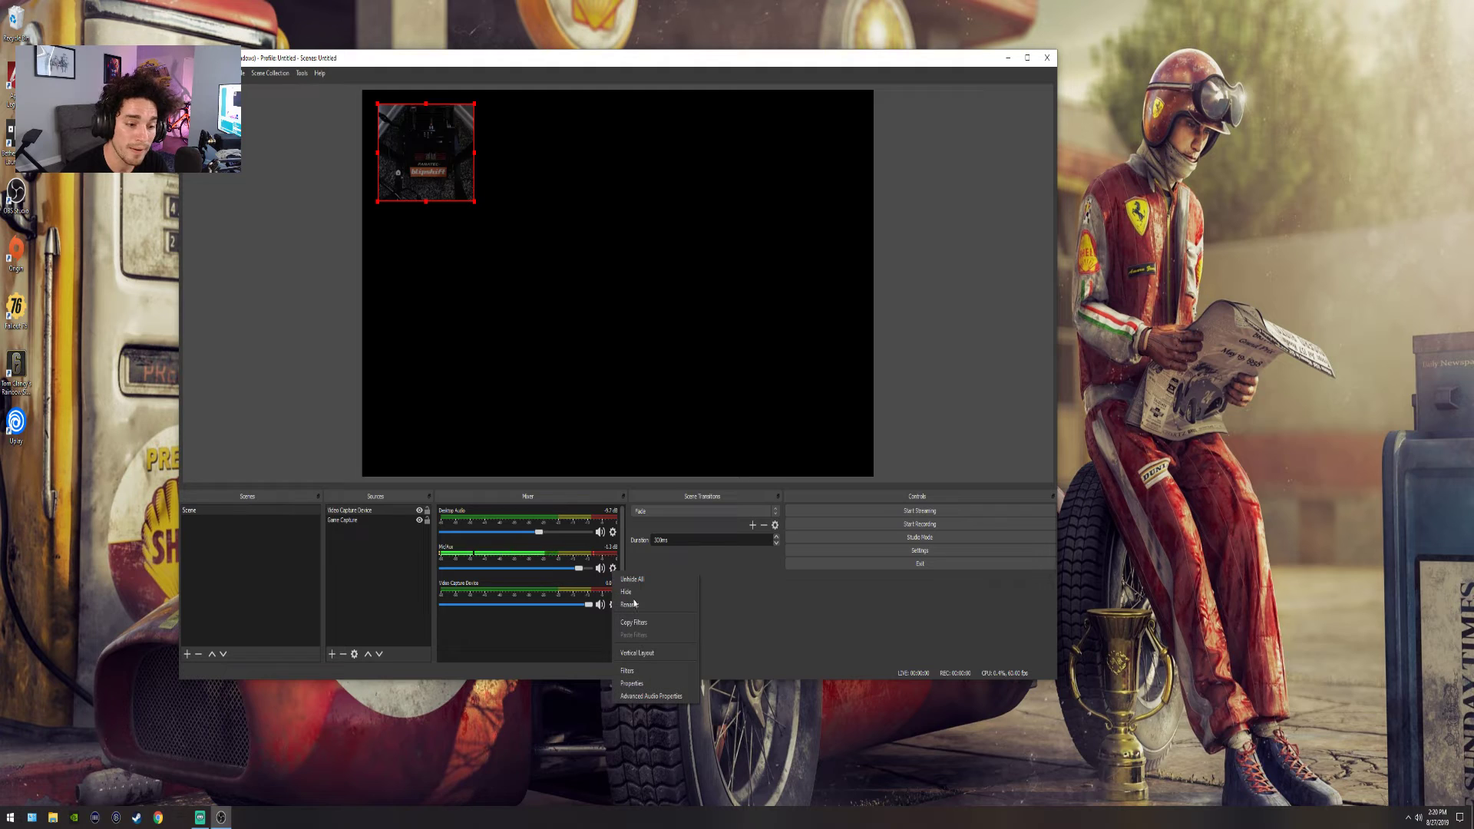
pyautogui.click(641, 682)
pyautogui.click(538, 224)
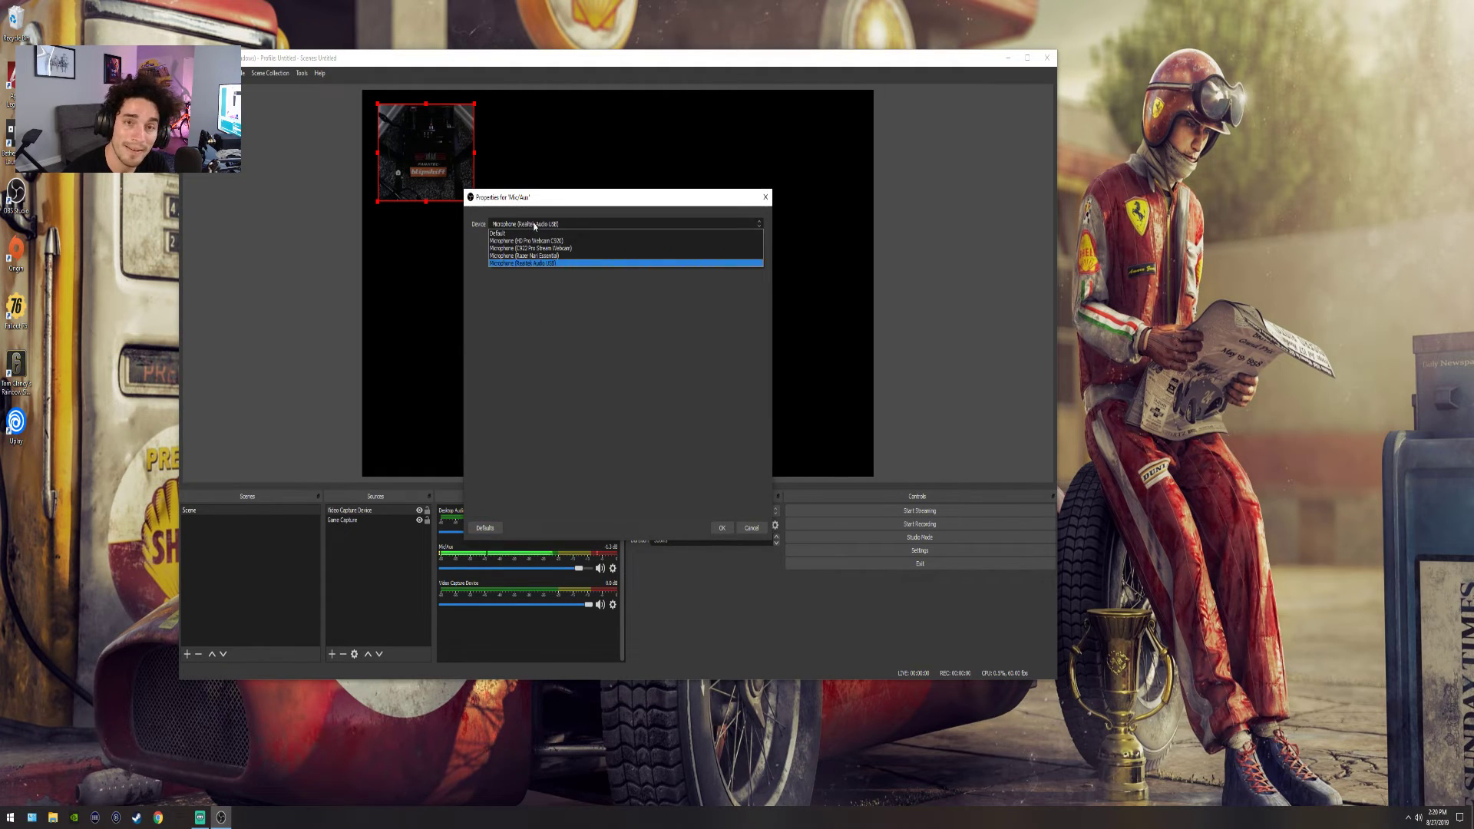
pyautogui.click(538, 263)
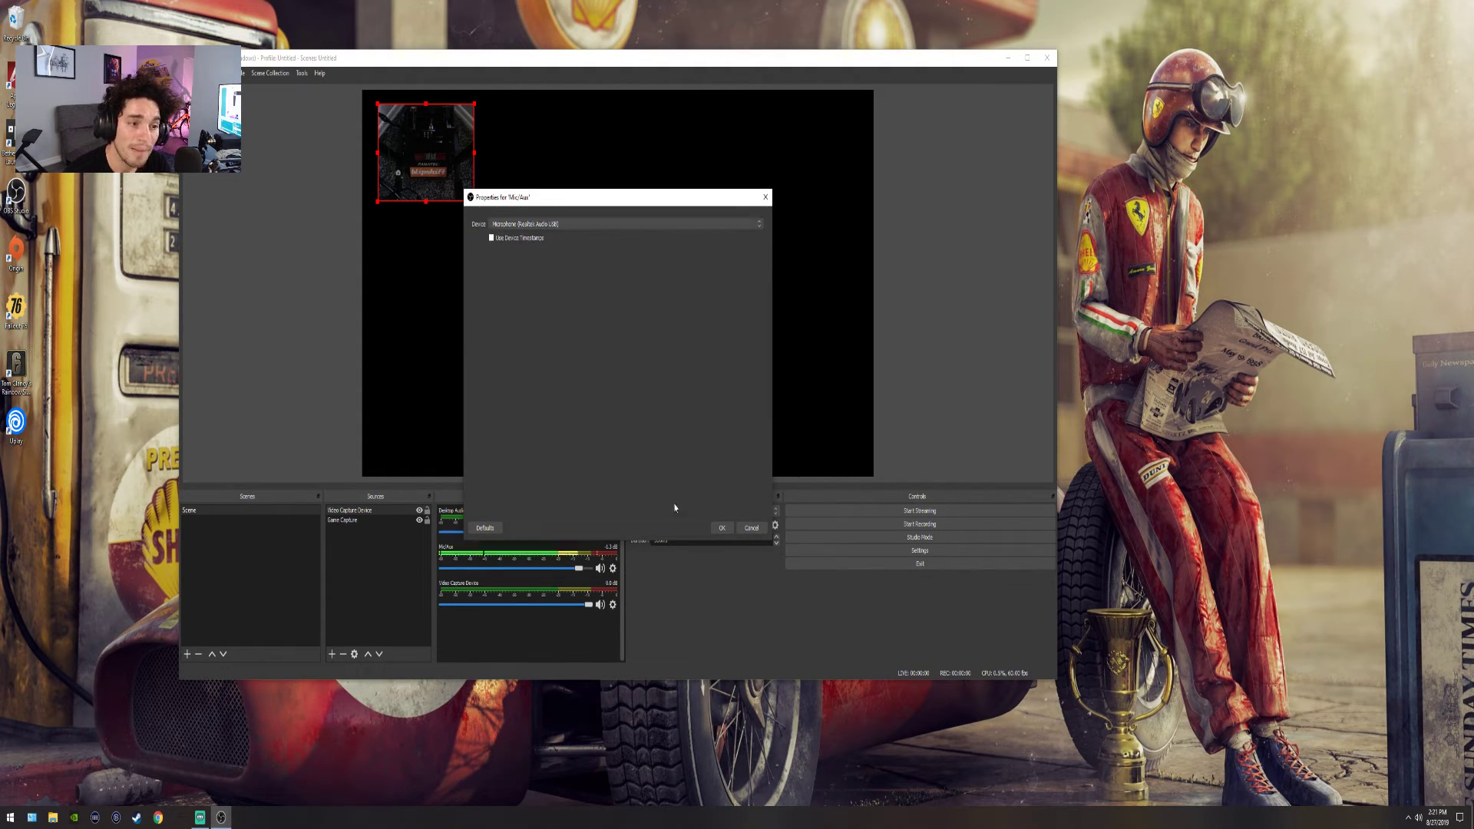
pyautogui.click(722, 528)
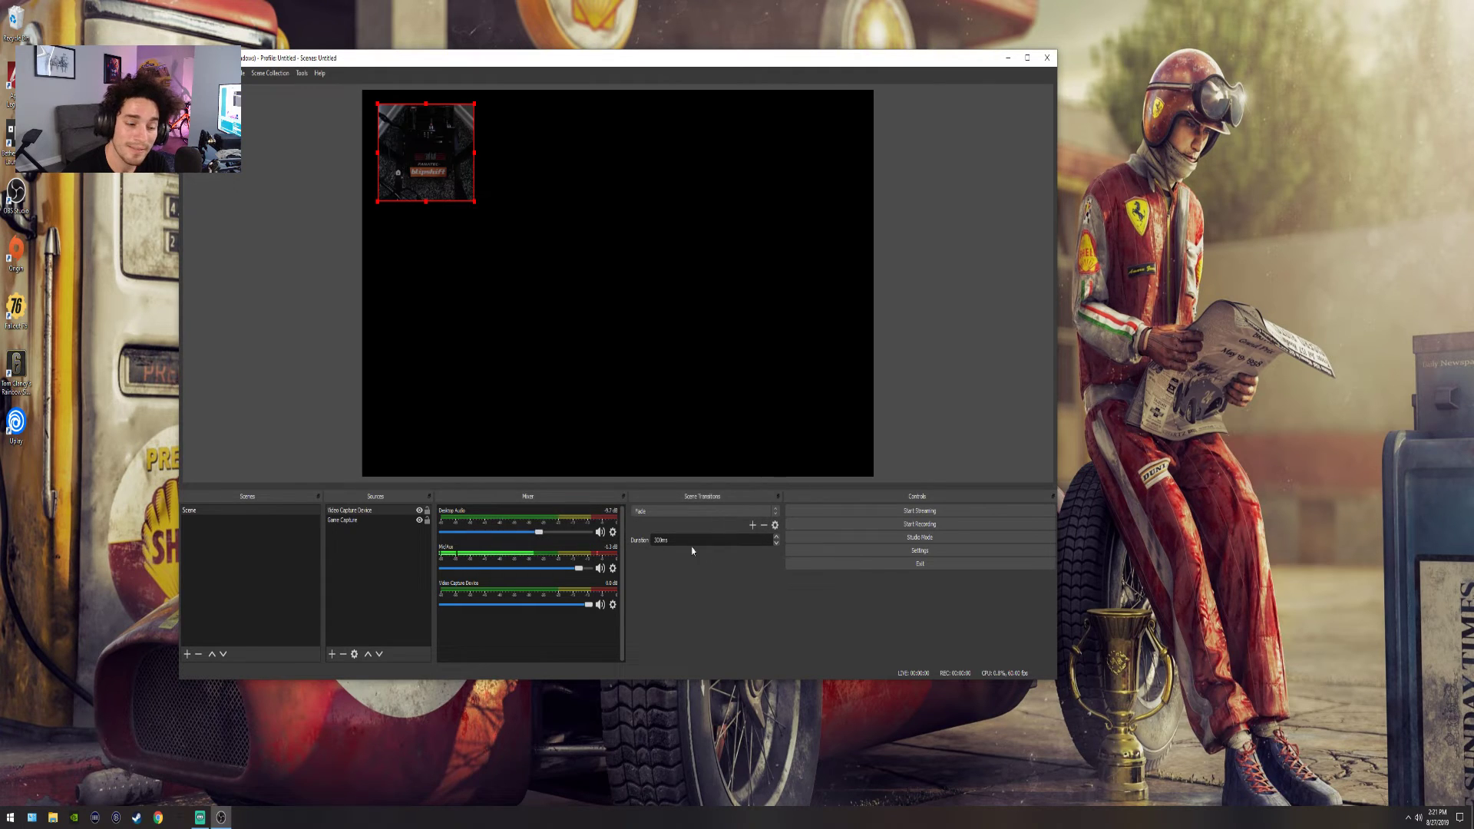
pyautogui.click(600, 569)
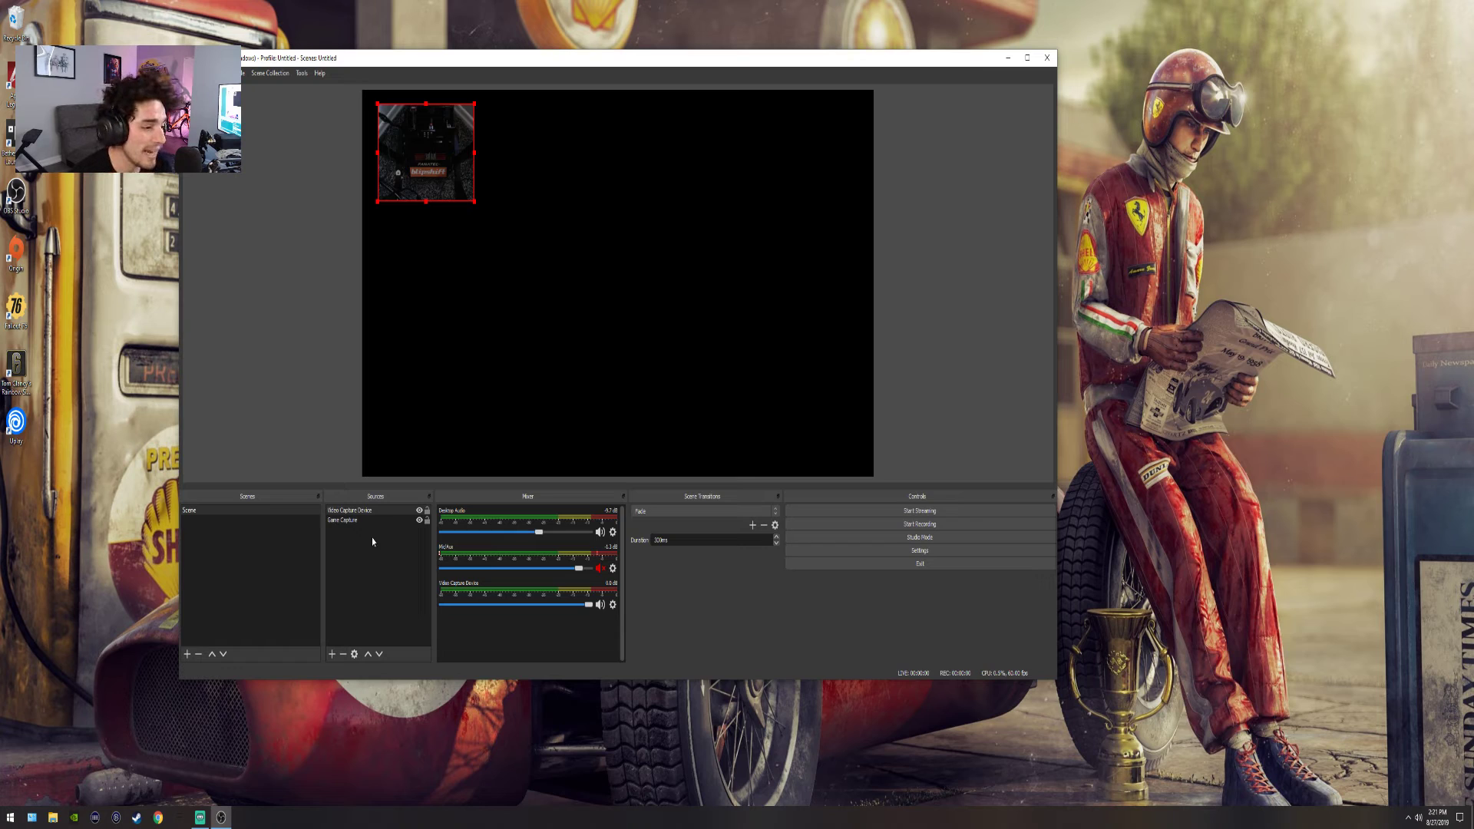